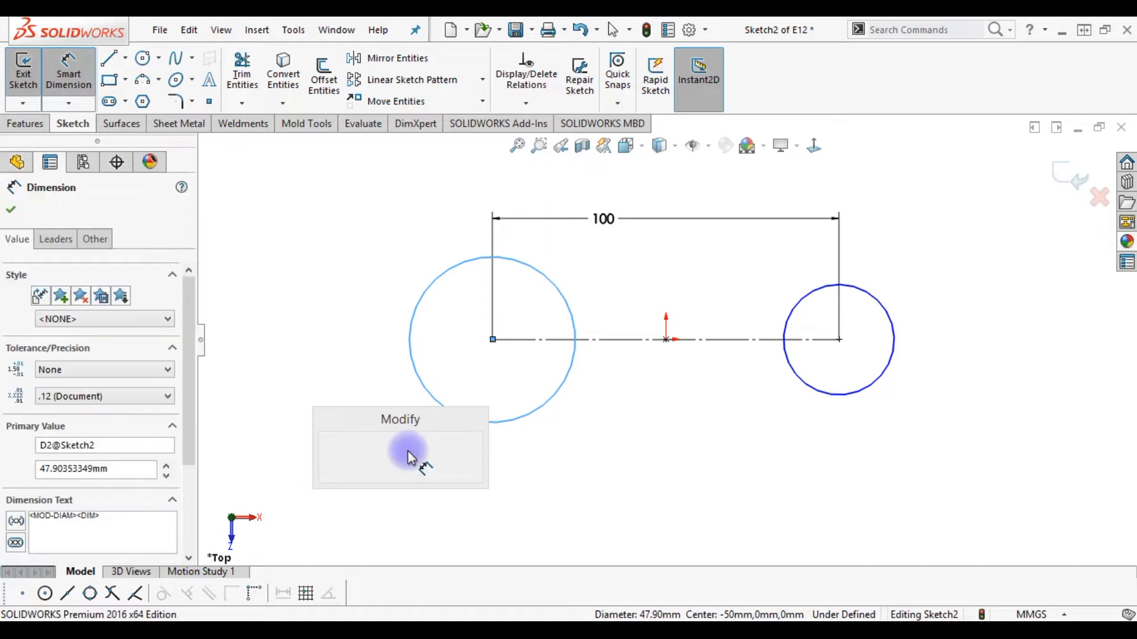
- Set the larger circle's diameter to 50 mm and dimension the smaller circle's diameter to 24 mm
{"action": "key", "text": "Return"}
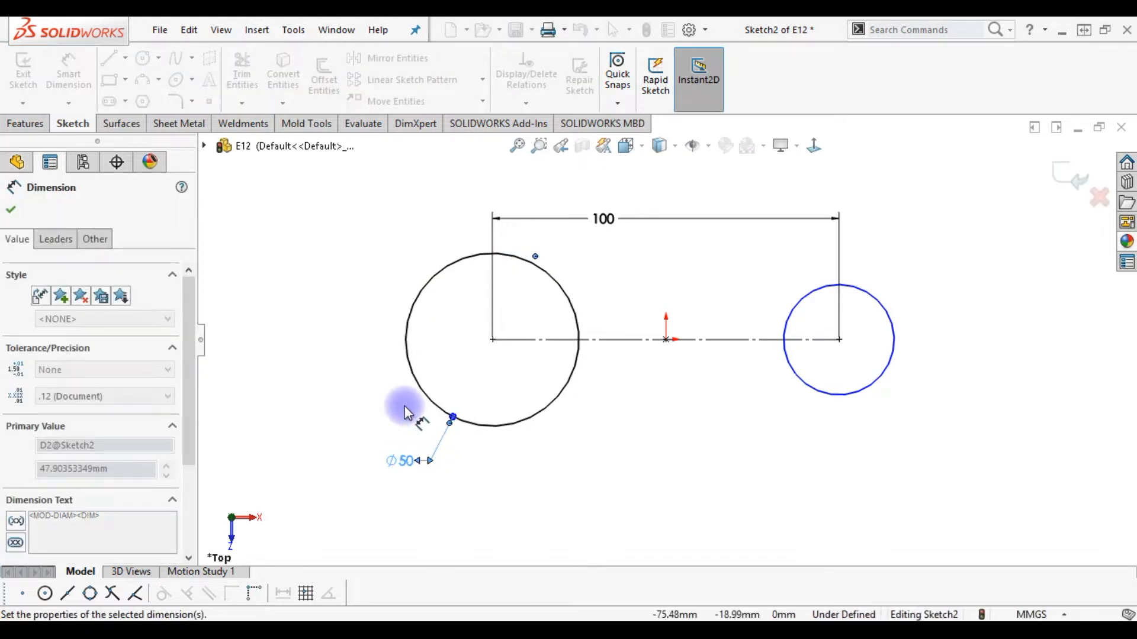
{"action": "left_click", "coordinate": [872, 393]}
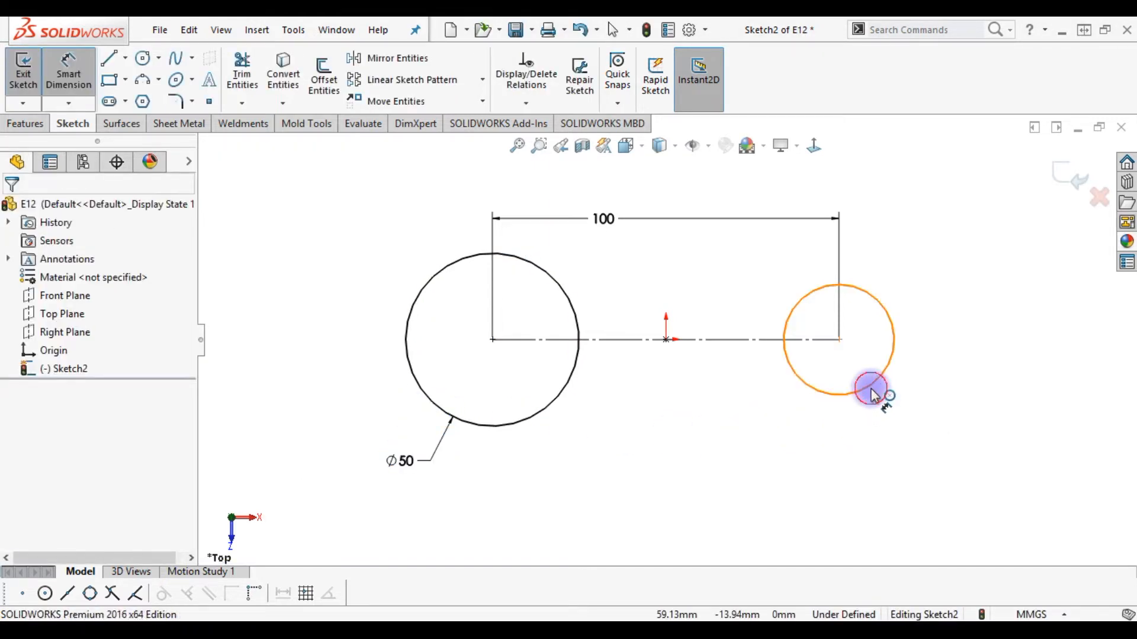
{"action": "left_click", "coordinate": [932, 440]}
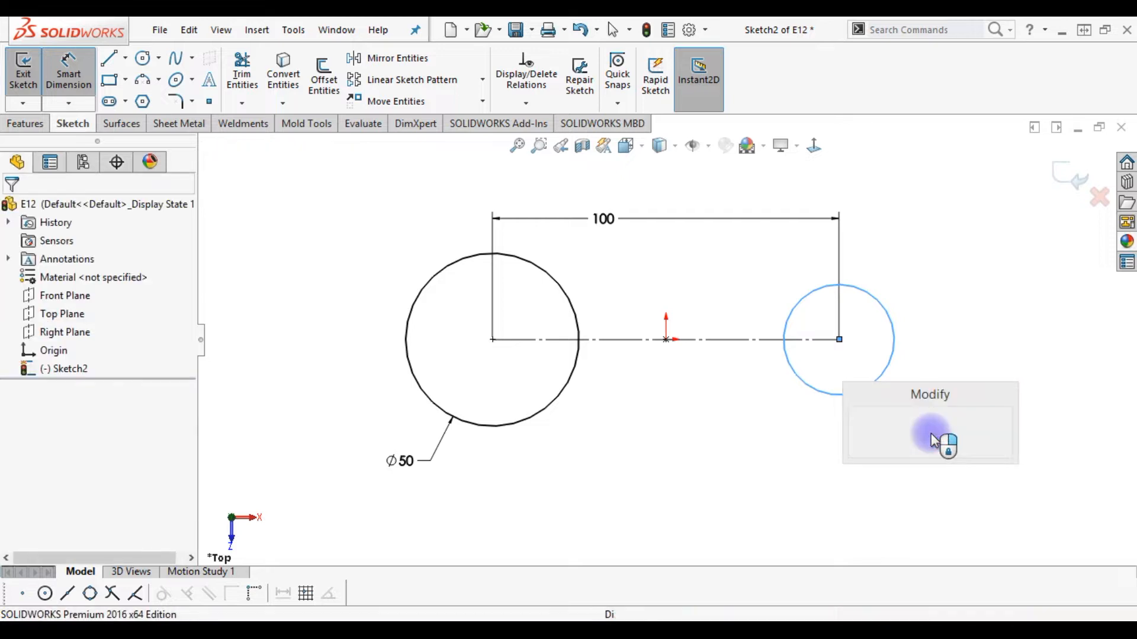
{"action": "type", "text": "24"}
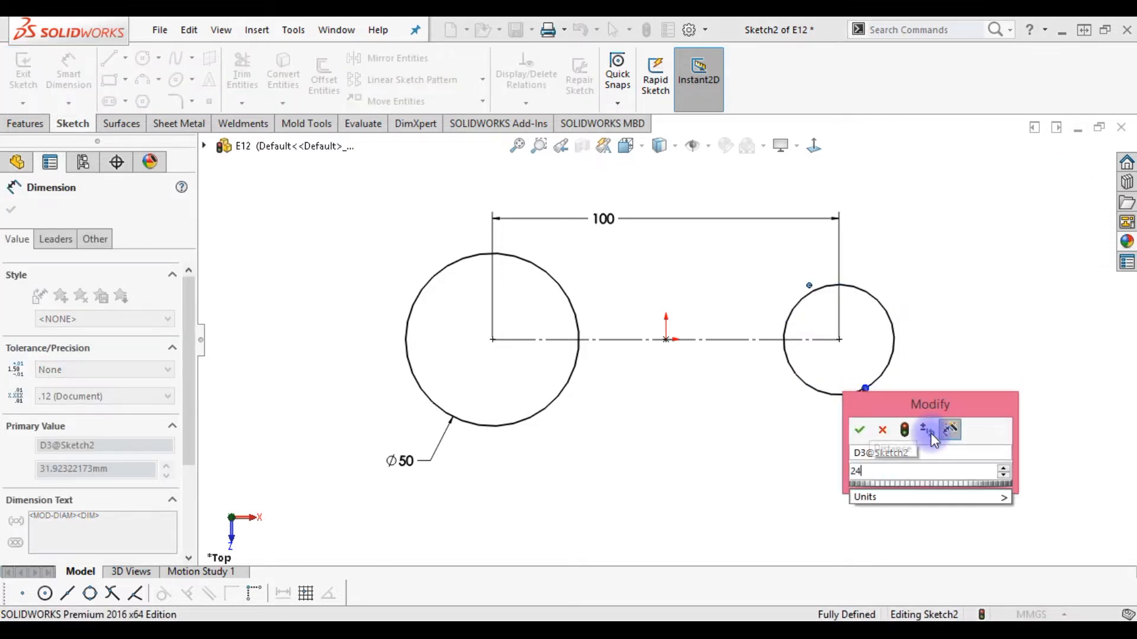
{"action": "key", "text": "Return"}
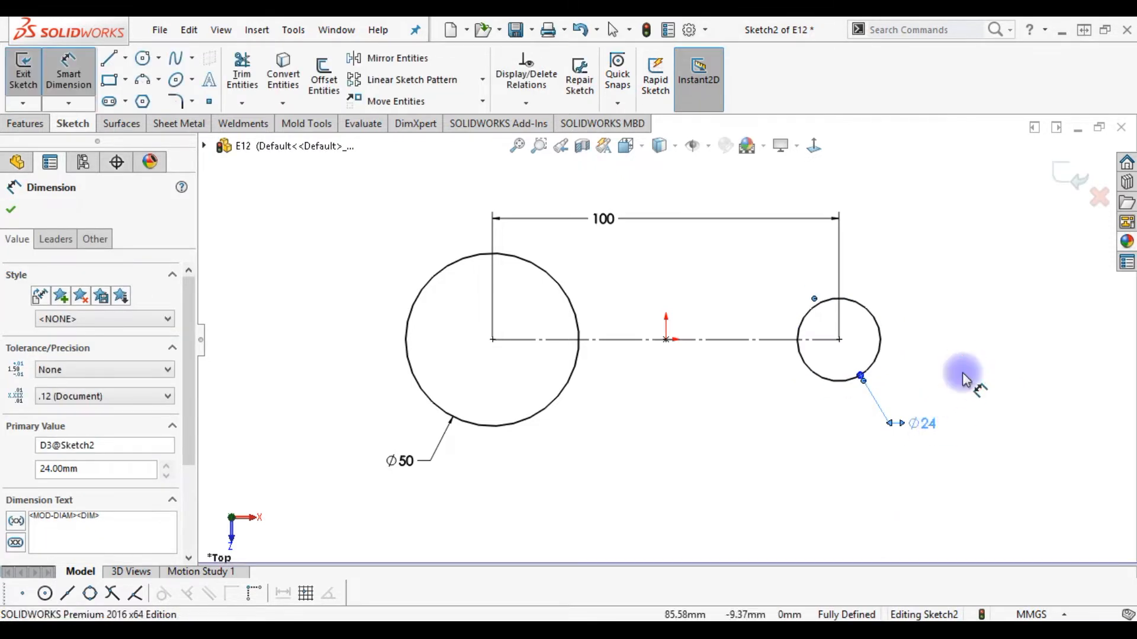
{"action": "key", "text": "Escape"}
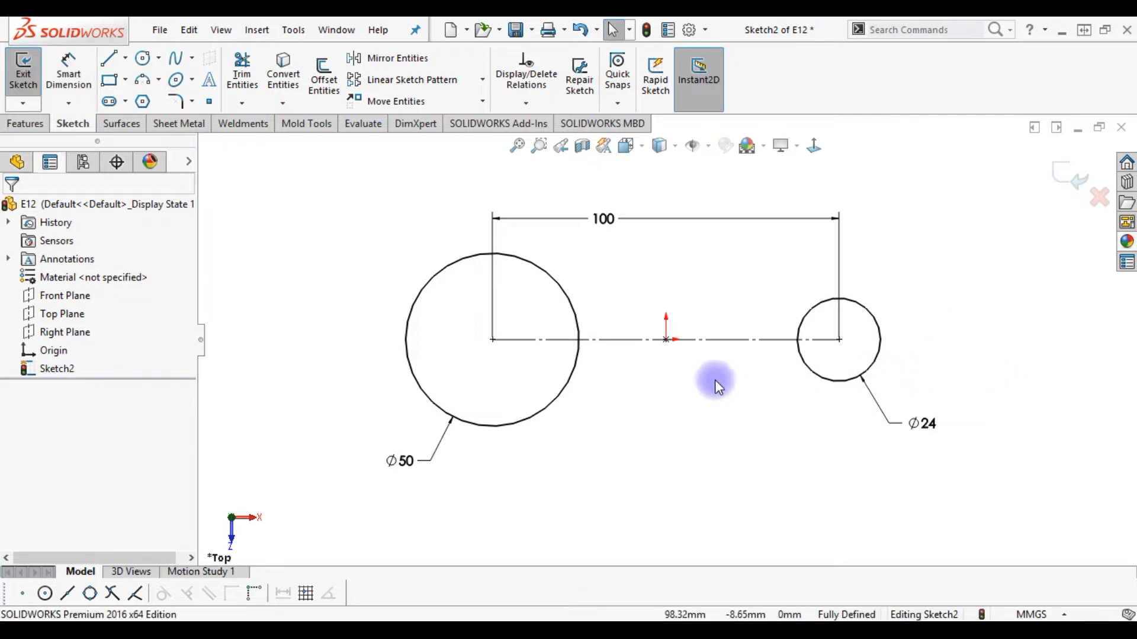
- Connect the two circles with a lower and an upper line, each tangent to both circles
{"action": "key", "text": "l"}
{"action": "left_click", "coordinate": [513, 425]}
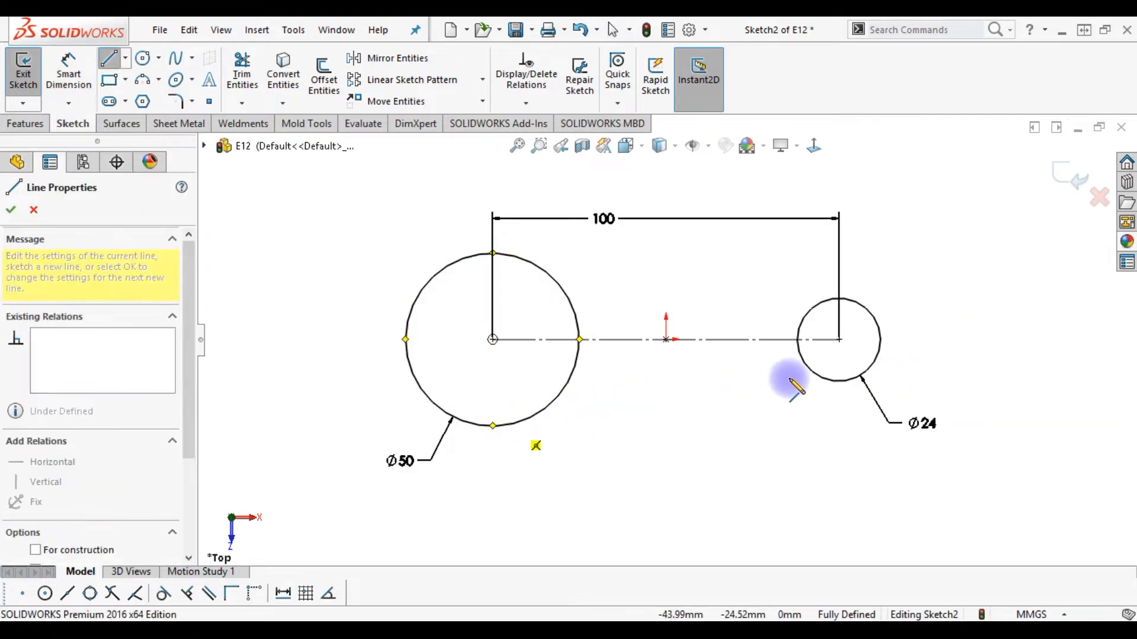
{"action": "left_click", "coordinate": [831, 385]}
{"action": "key", "text": "Escape"}
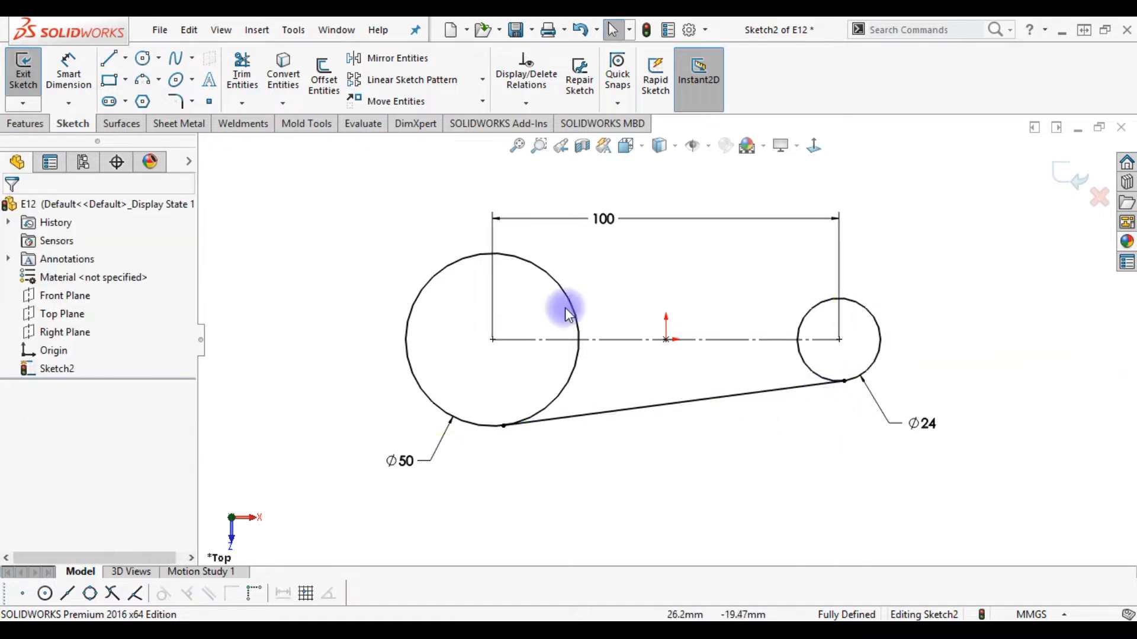
{"action": "left_click", "coordinate": [111, 58]}
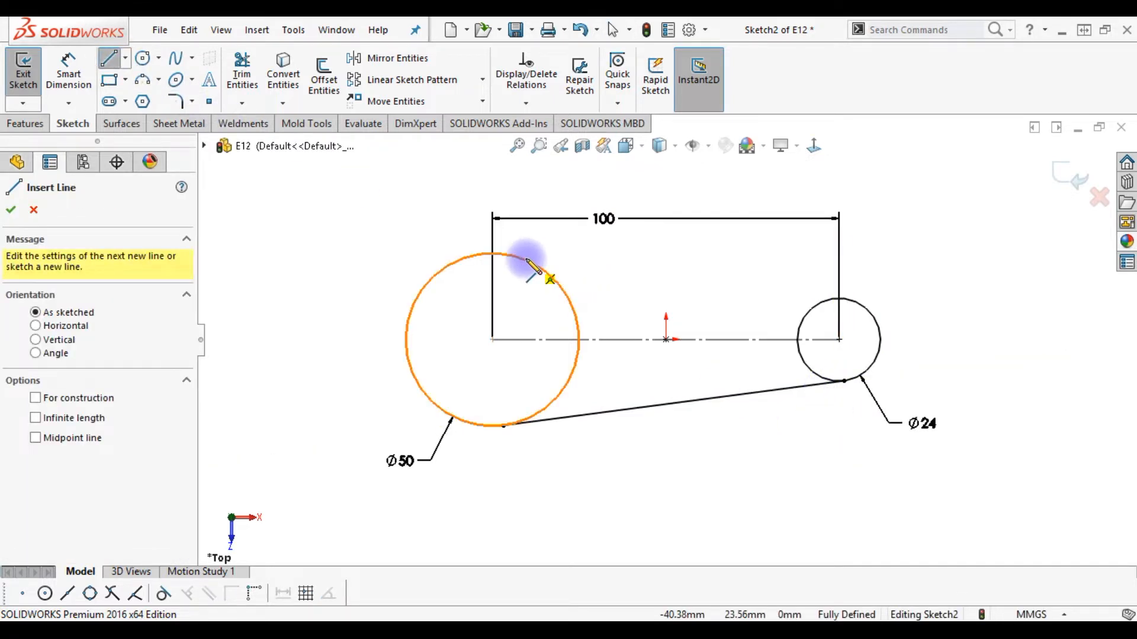
{"action": "left_click", "coordinate": [527, 261]}
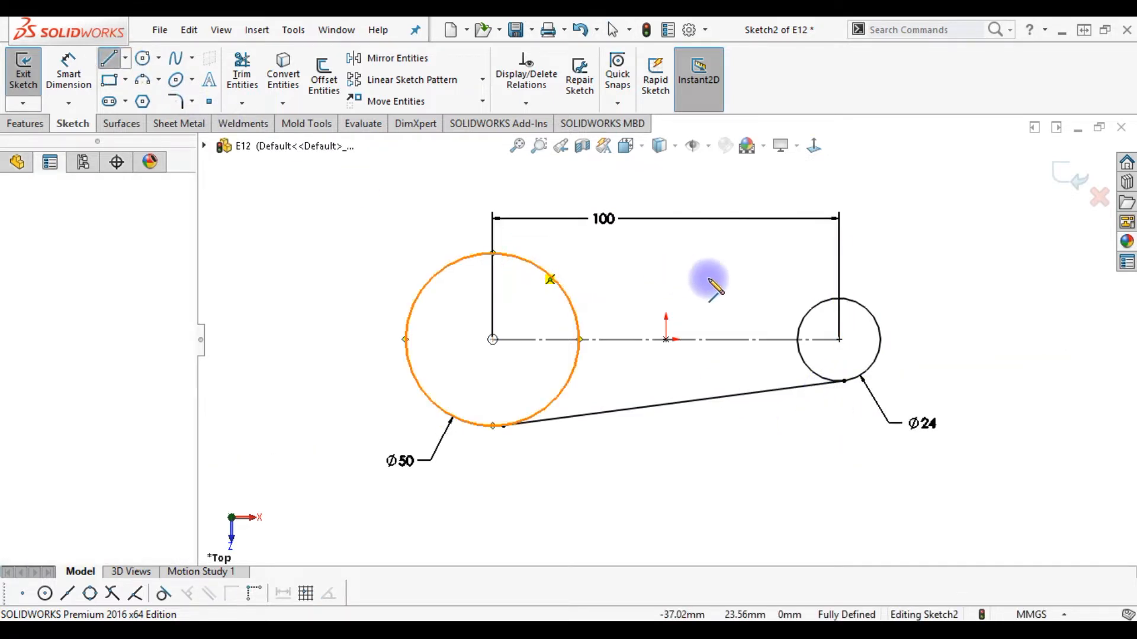
{"action": "left_click", "coordinate": [825, 311]}
{"action": "key", "text": "Escape"}
- Trim away the inner arcs of both circles to leave a single closed lever outline
{"action": "right_click_drag", "start_coordinate": [756, 445], "coordinate": [685, 515]}
{"action": "left_click_drag", "start_coordinate": [623, 373], "coordinate": [569, 375]}
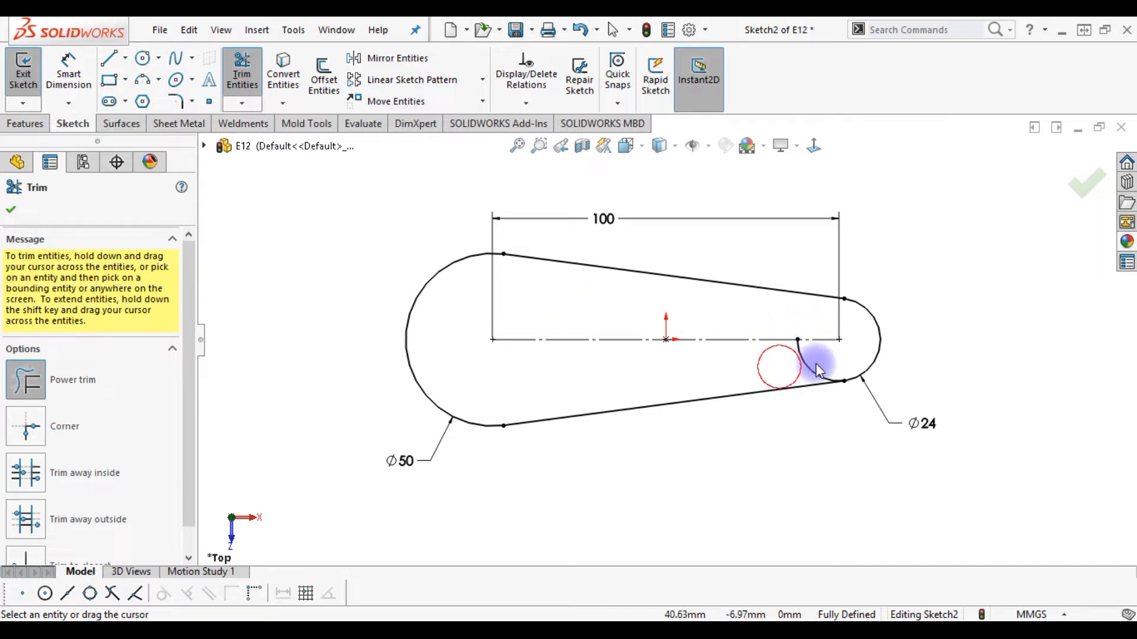
{"action": "key", "text": "Escape"}
- Sketch a circle of about 6 mm radius centred on the small rounded end of the outline
{"action": "right_click_drag", "start_coordinate": [818, 478], "coordinate": [909, 477]}
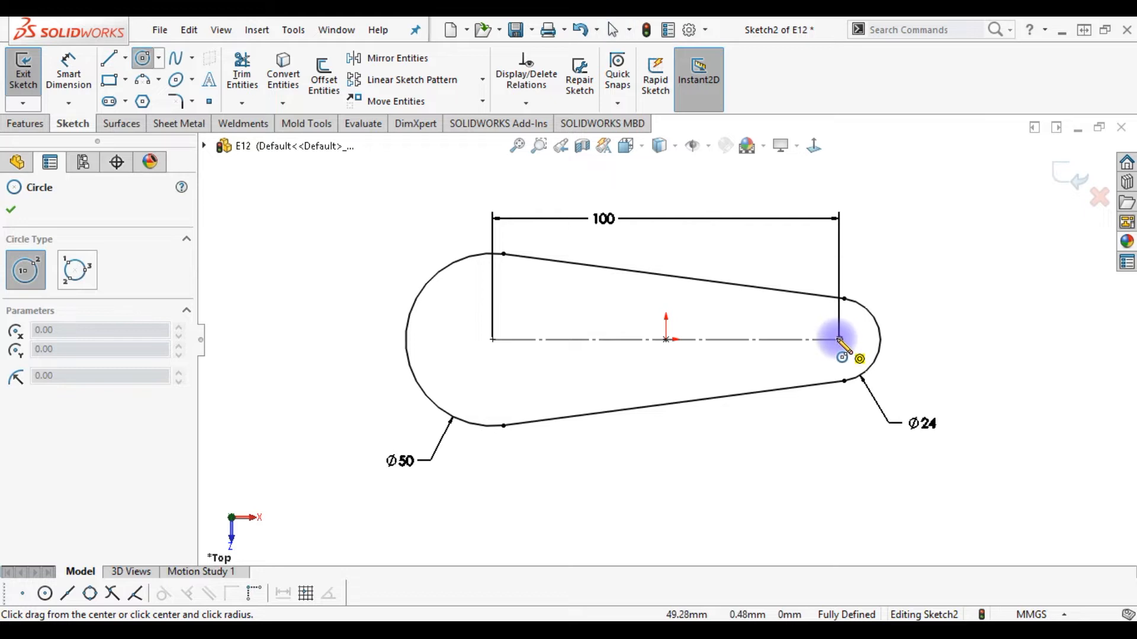
{"action": "left_click", "coordinate": [839, 340]}
{"action": "left_click", "coordinate": [859, 334]}
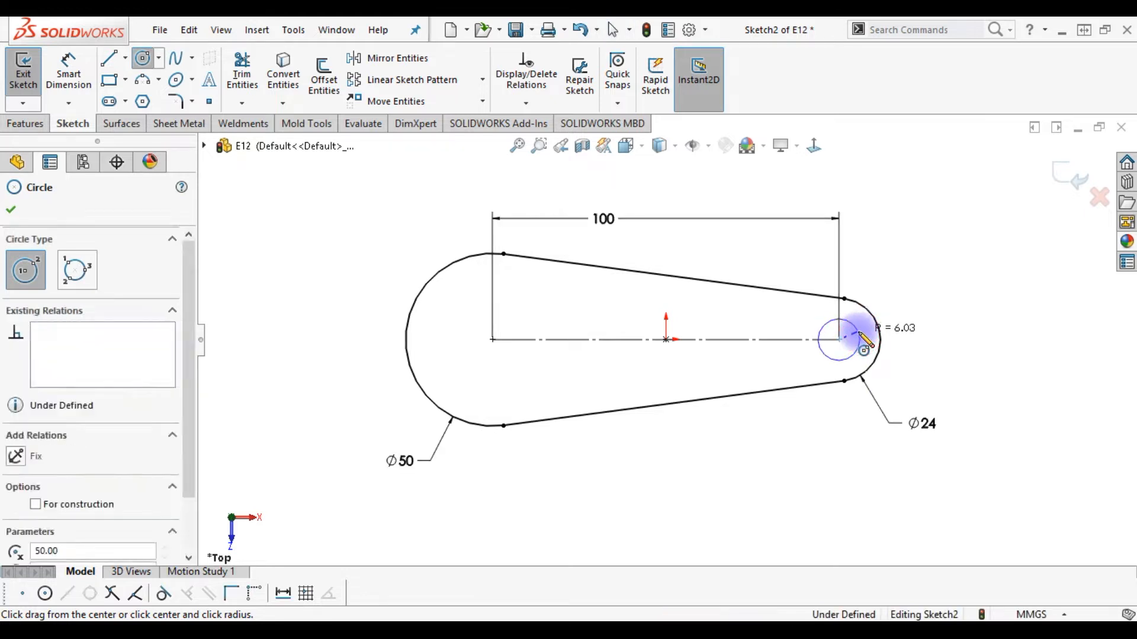
{"action": "key", "text": "Escape"}
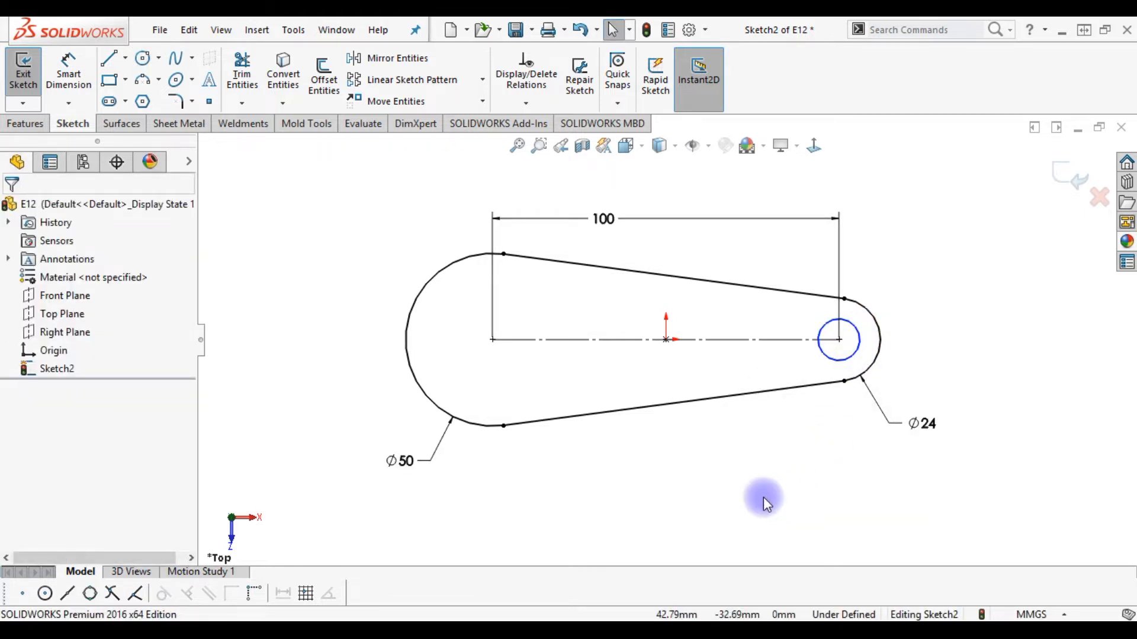
- Dimension the diameter of the circle inside the small end to 12 mm
{"action": "right_click_drag", "start_coordinate": [769, 497], "coordinate": [774, 425]}
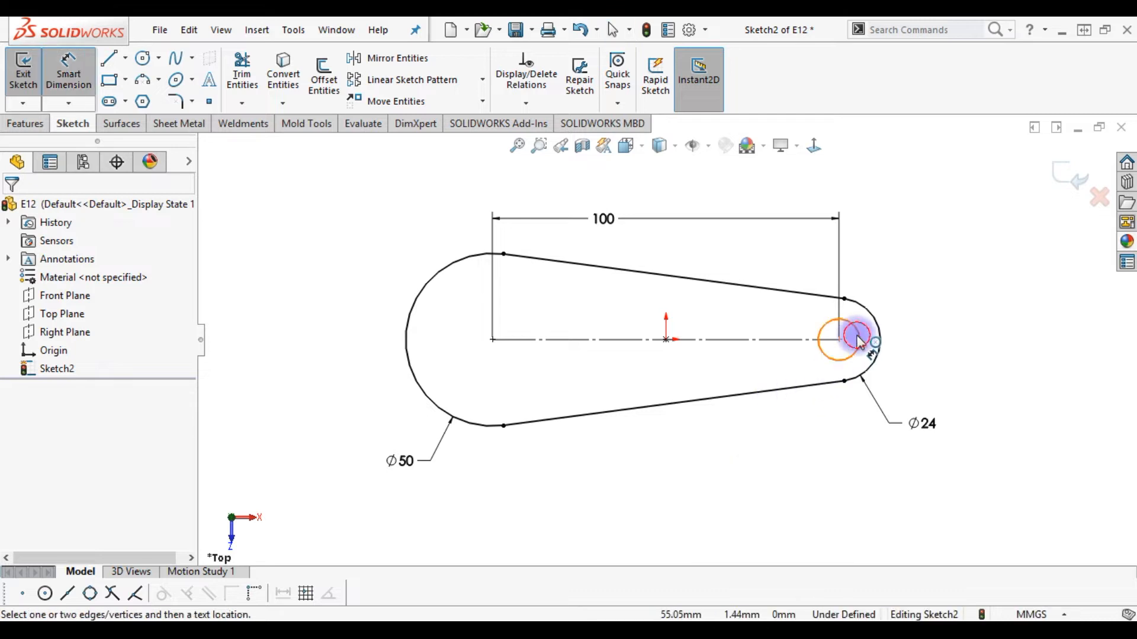
{"action": "left_click", "coordinate": [858, 332]}
{"action": "left_click", "coordinate": [912, 286]}
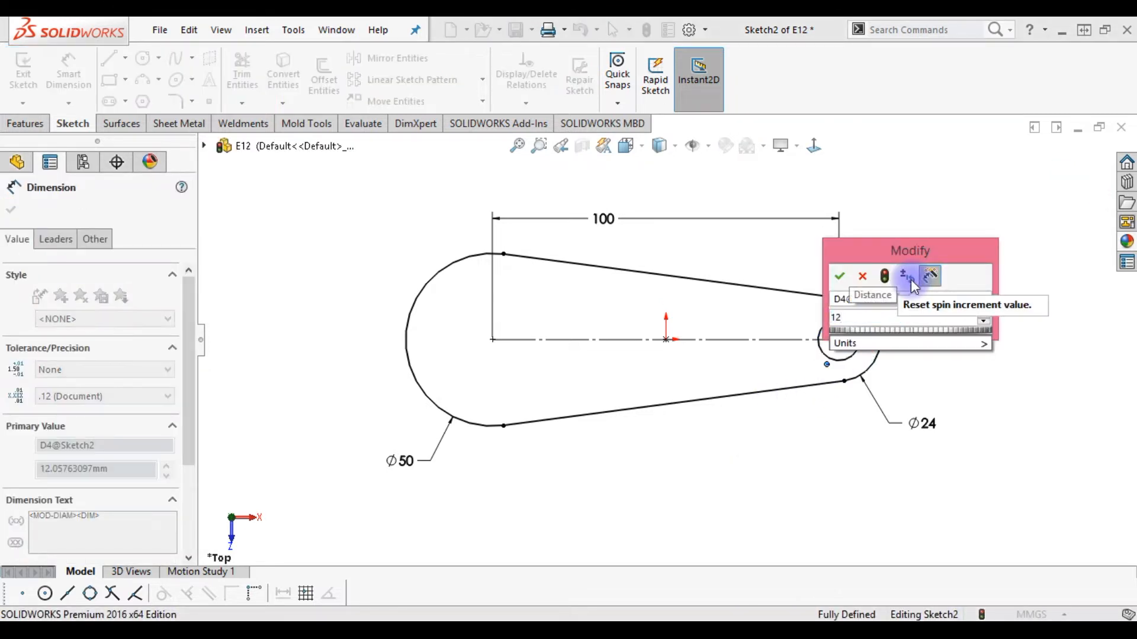
{"action": "key", "text": "Return"}
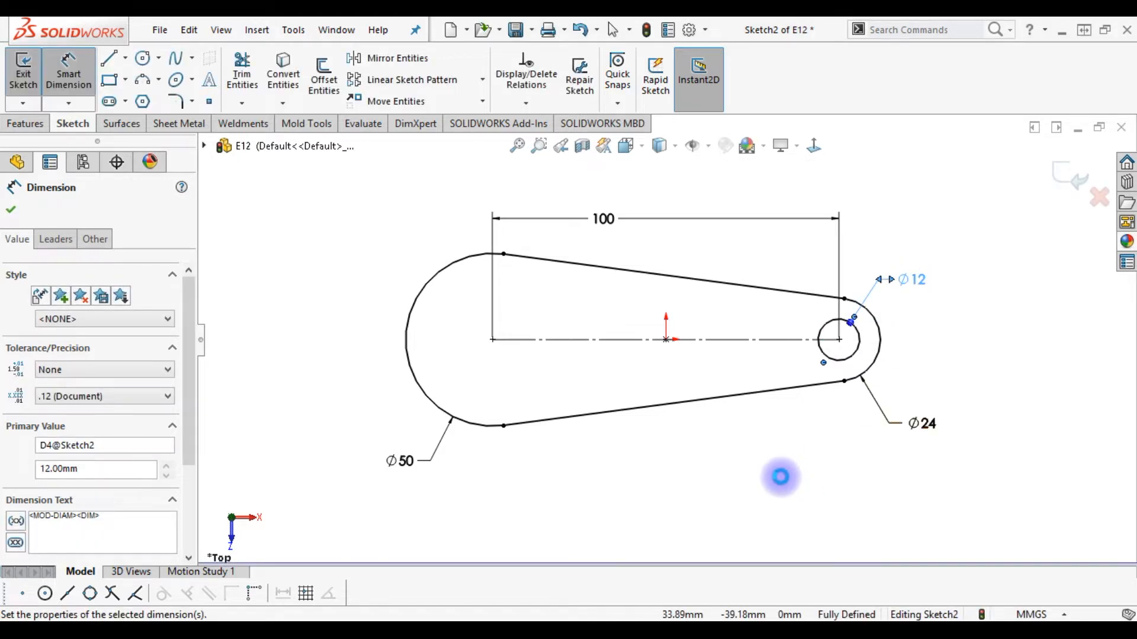
{"action": "left_click", "coordinate": [781, 479]}
- Sketch a circle about 26 mm in diameter centred on the large rounded end of the outline
{"action": "right_click_drag", "start_coordinate": [780, 500], "coordinate": [840, 501]}
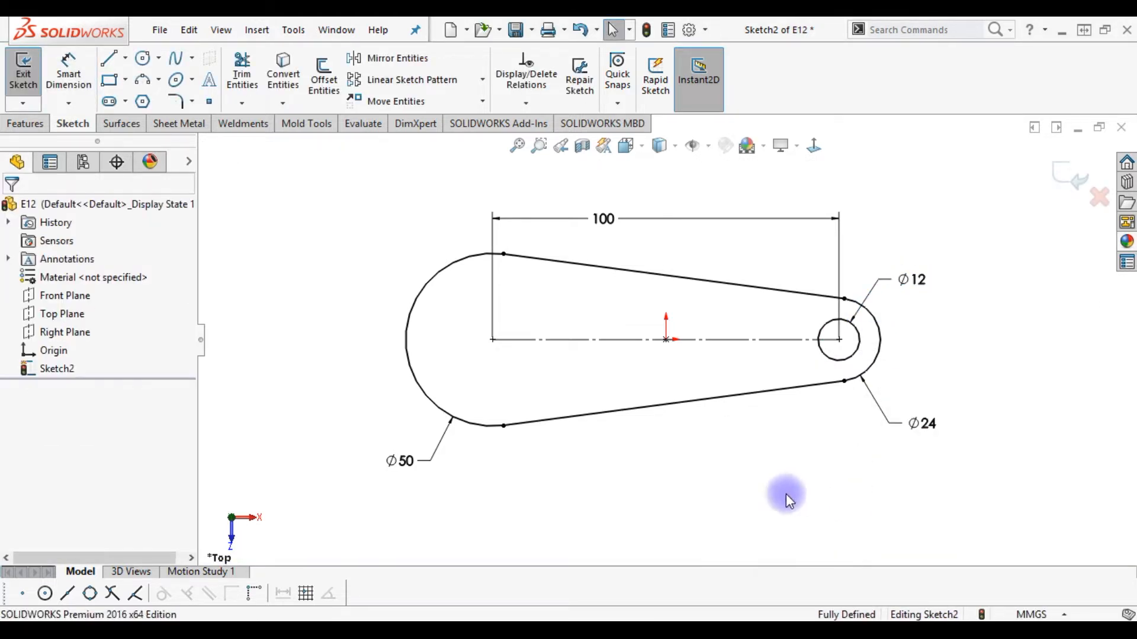
{"action": "left_click", "coordinate": [492, 339]}
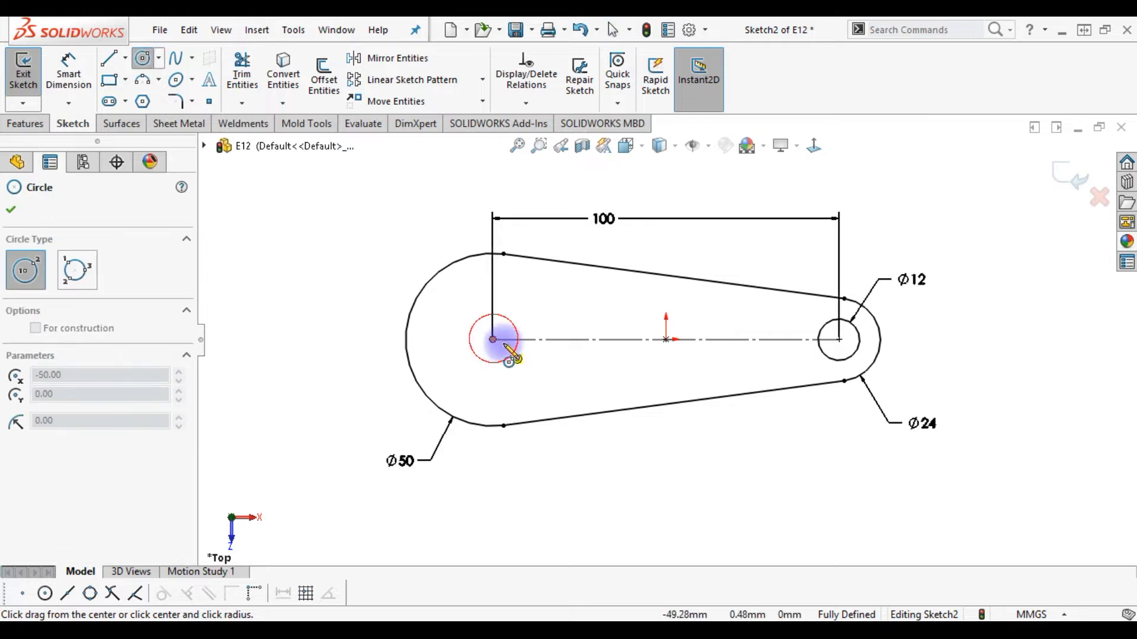
{"action": "left_click", "coordinate": [533, 366]}
{"action": "key", "text": "Escape"}
- Dimension the diameter of the circle inside the large end to 36 mm
{"action": "right_click_drag", "start_coordinate": [519, 453], "coordinate": [509, 388]}
{"action": "left_click", "coordinate": [454, 361]}
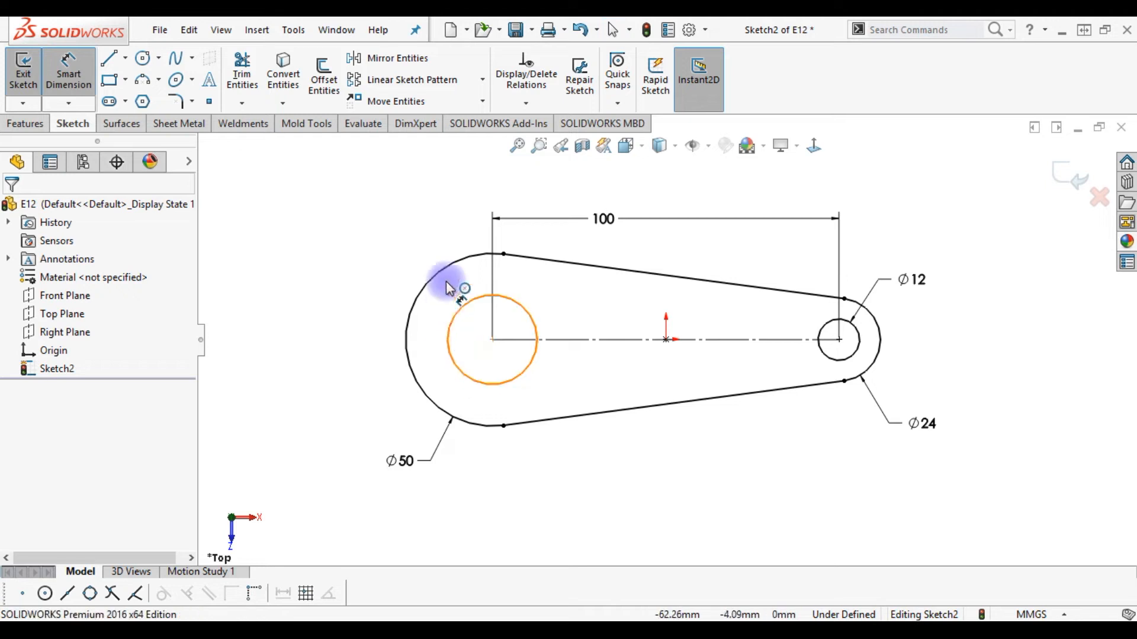
{"action": "left_click", "coordinate": [401, 237]}
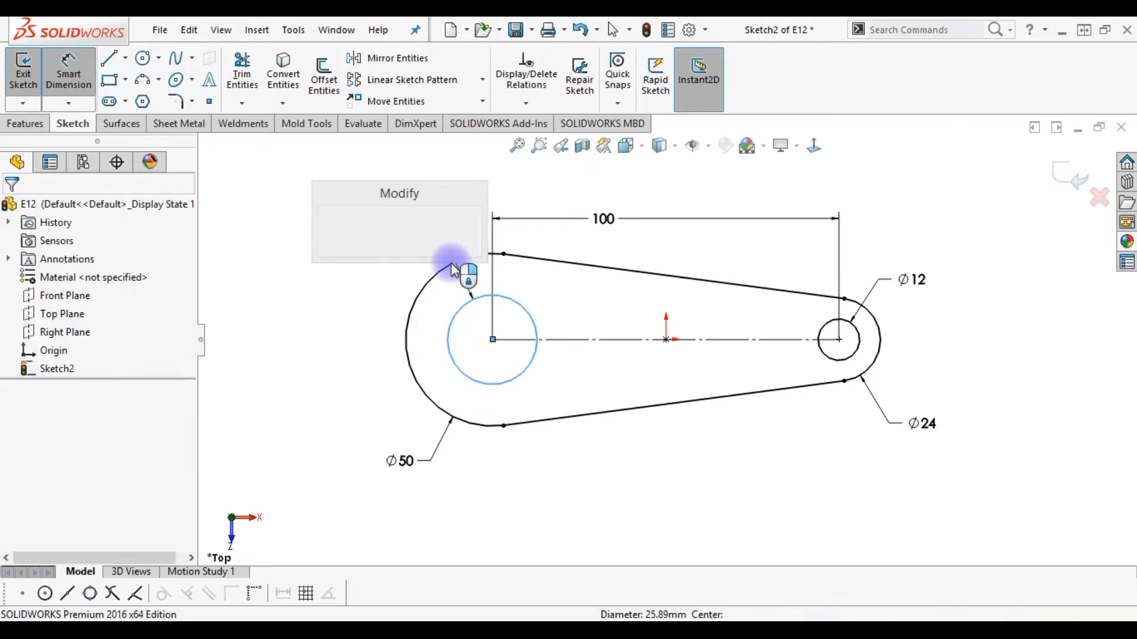
{"action": "type", "text": "36"}
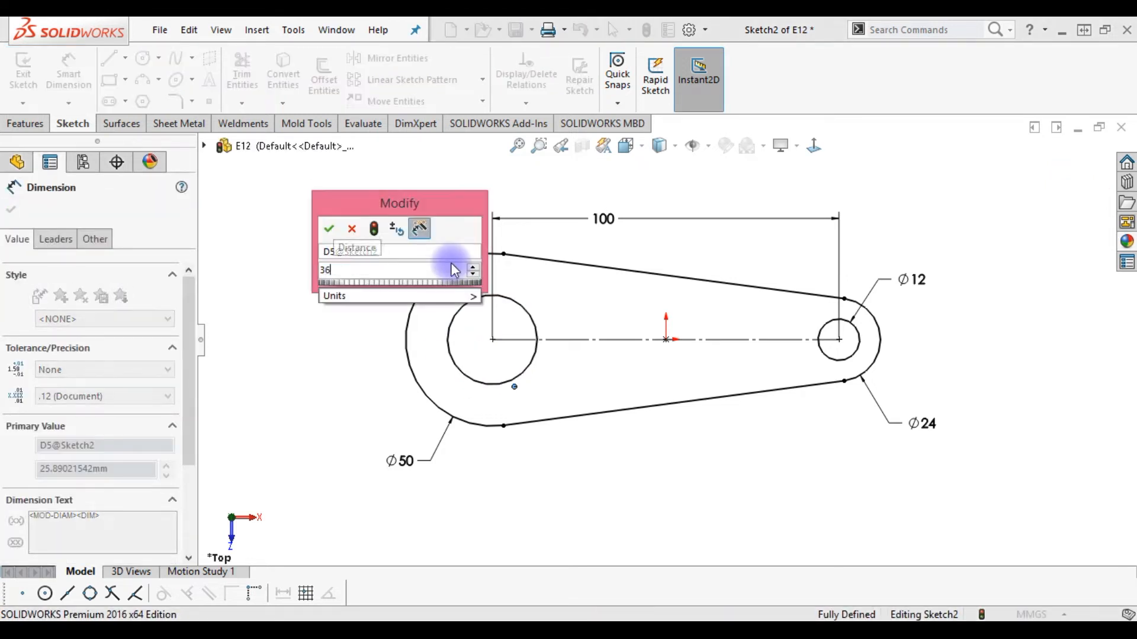
{"action": "key", "text": "Return"}
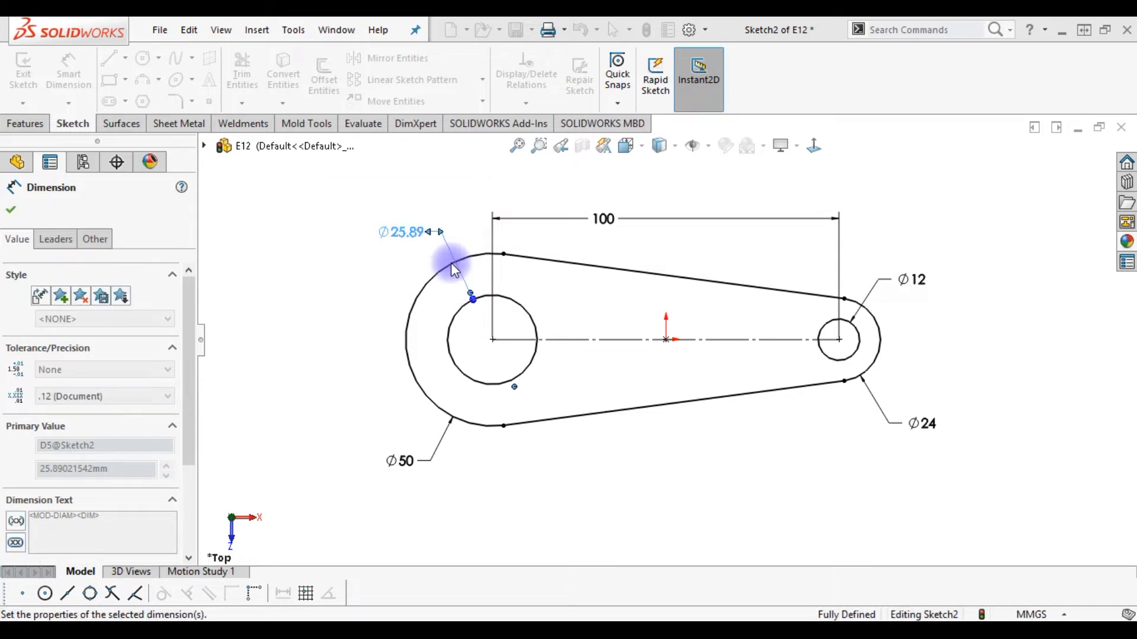
{"action": "key", "text": "Escape"}
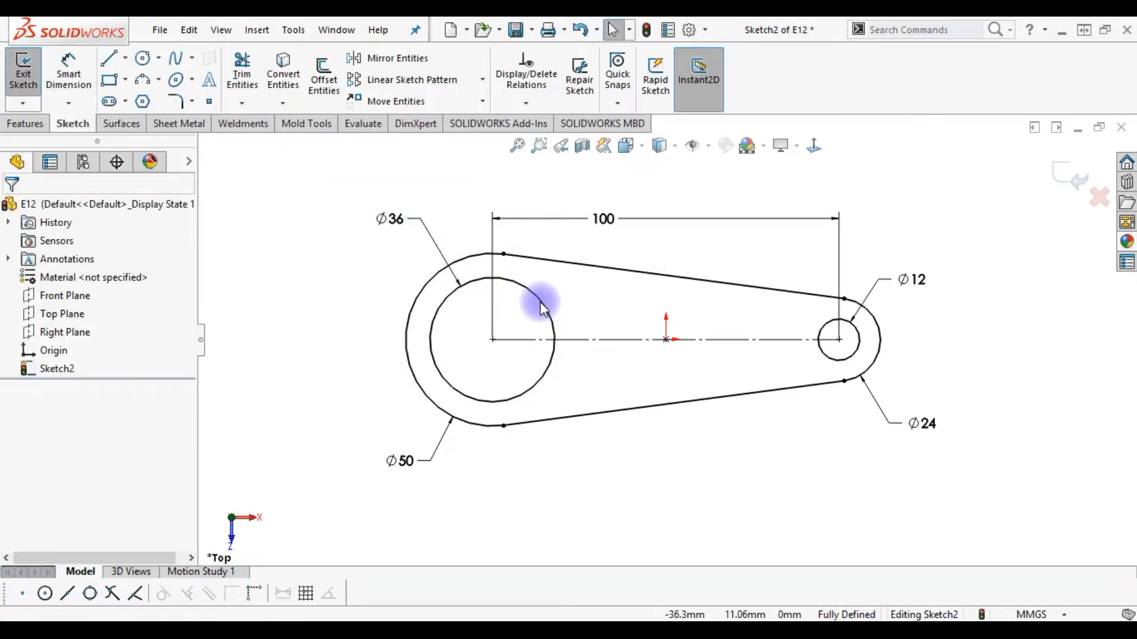
- Sketch a centerline from the large circle's center up past its edge at about 41° to the horizontal centerline
{"action": "left_click", "coordinate": [125, 57]}
{"action": "left_click", "coordinate": [138, 96]}
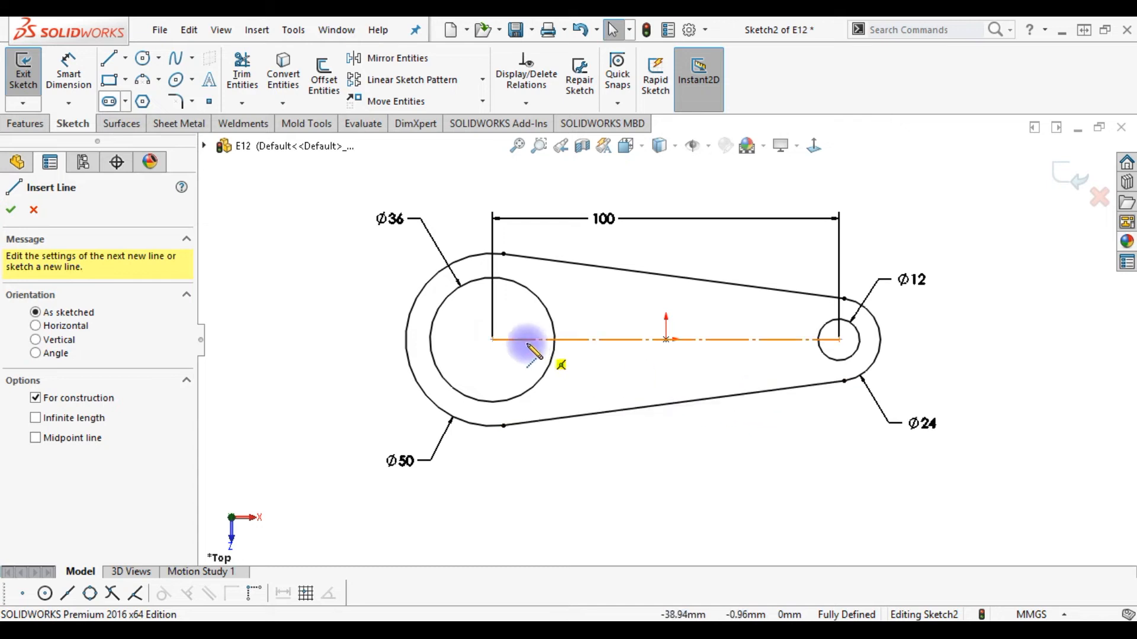
{"action": "left_click", "coordinate": [493, 339]}
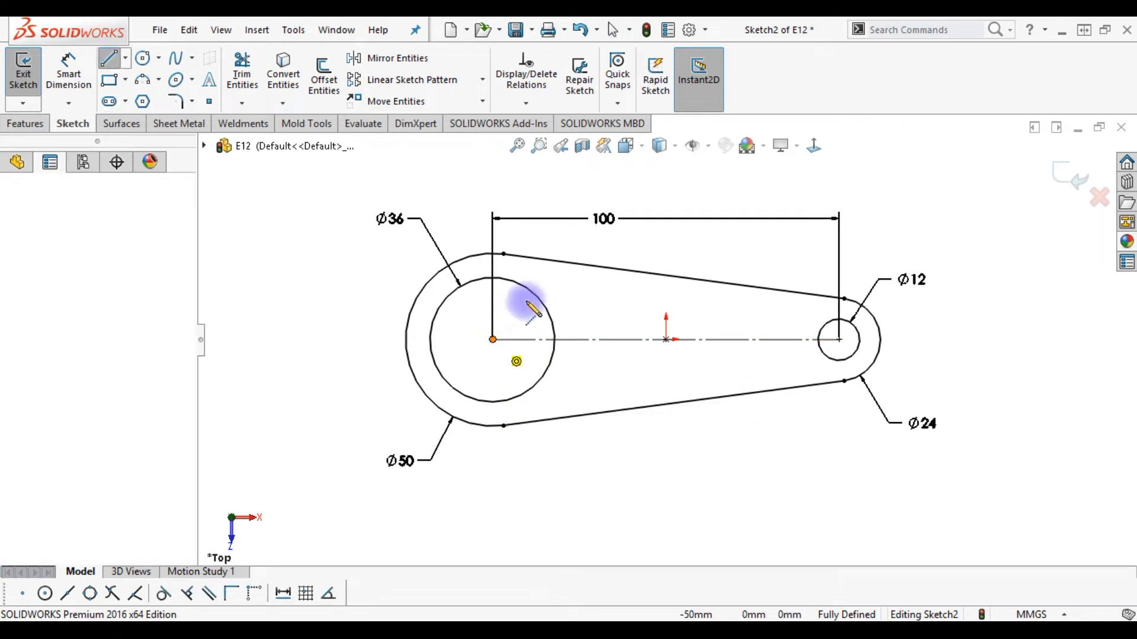
{"action": "key", "text": "Escape"}
- Dimension the angle between the slanted and horizontal centerlines to 45° and move the dimension text farther outward
{"action": "scroll", "coordinate": [557, 298], "scroll_direction": "down", "scroll_amount": 2}
{"action": "right_click_drag", "start_coordinate": [630, 327], "coordinate": [637, 238]}
{"action": "left_click", "coordinate": [564, 296]}
{"action": "left_click", "coordinate": [595, 362]}
{"action": "left_click", "coordinate": [586, 338]}
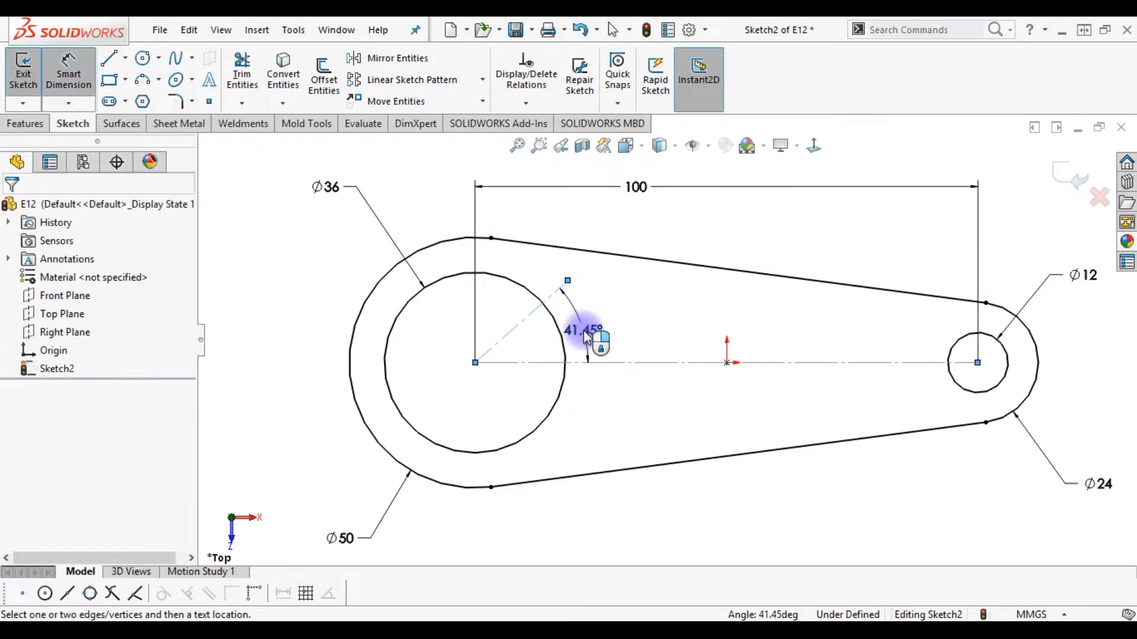
{"action": "type", "text": "45"}
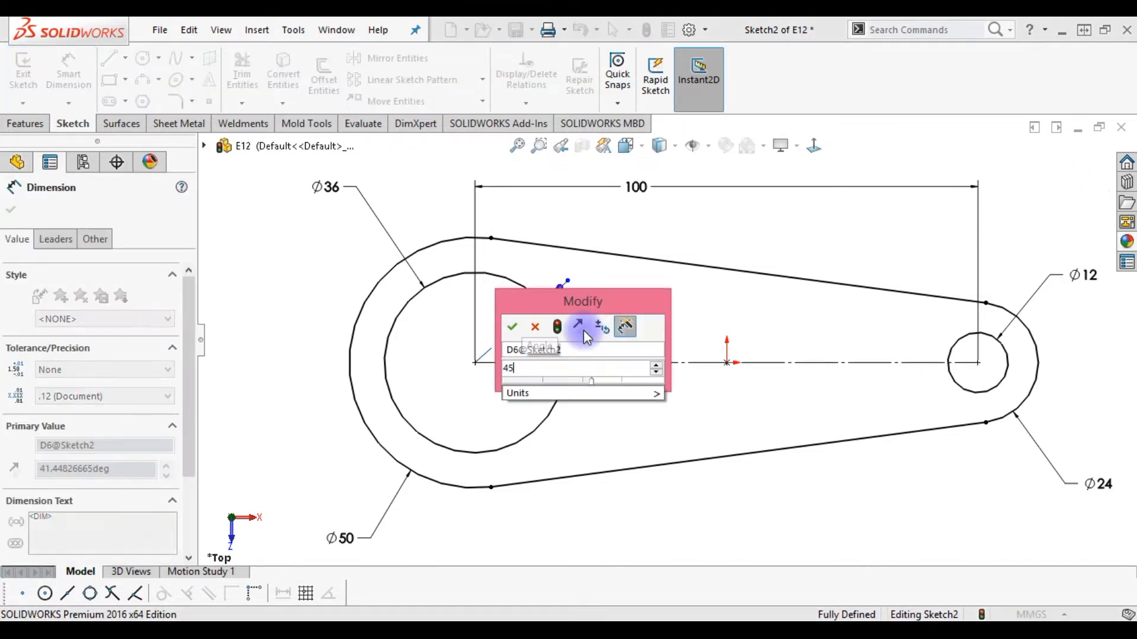
{"action": "key", "text": "Return"}
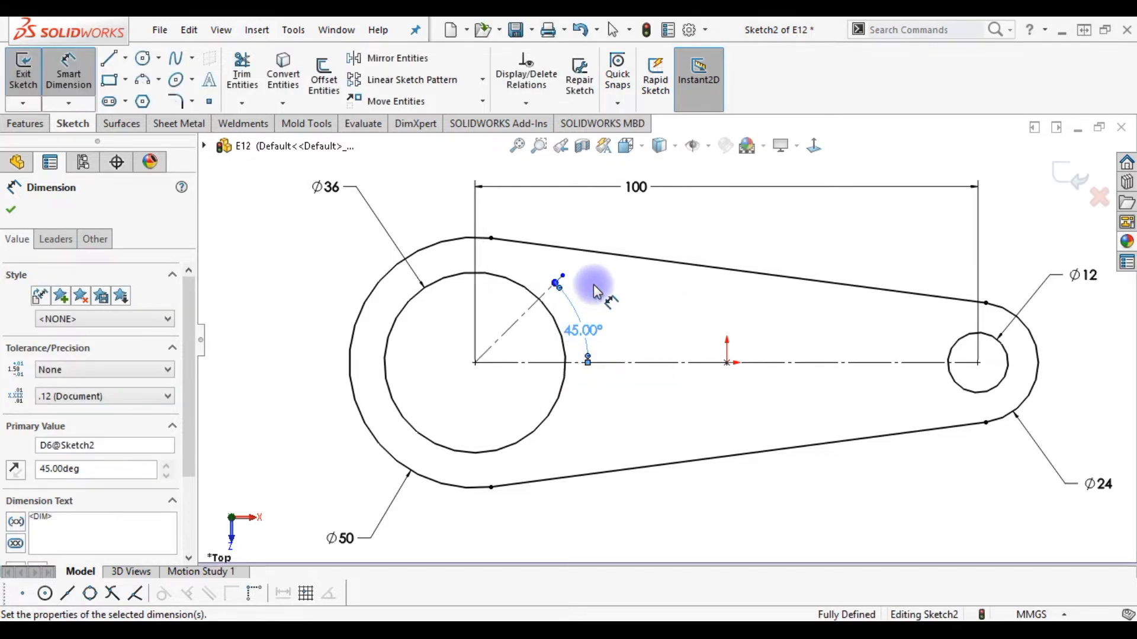
{"action": "scroll", "coordinate": [583, 281], "scroll_direction": "up", "scroll_amount": 2}
{"action": "left_click_drag", "start_coordinate": [579, 346], "coordinate": [642, 265]}
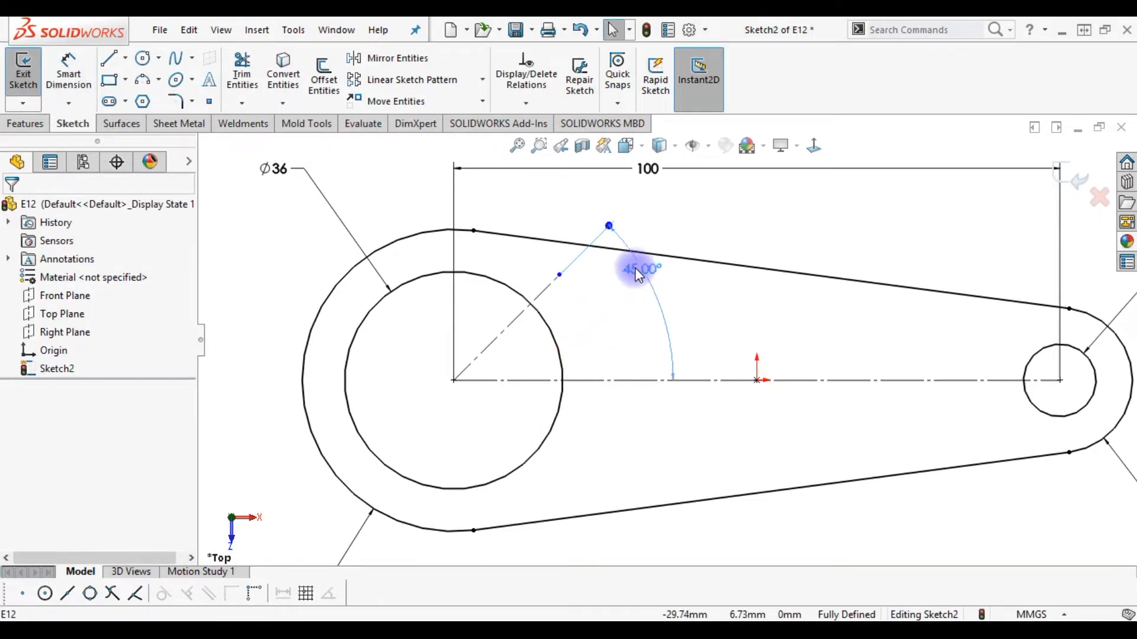
- Sketch a midpoint line perpendicular to the slanted centerline at its outer end, extending about 4.6 mm to each side
{"action": "left_click", "coordinate": [125, 58]}
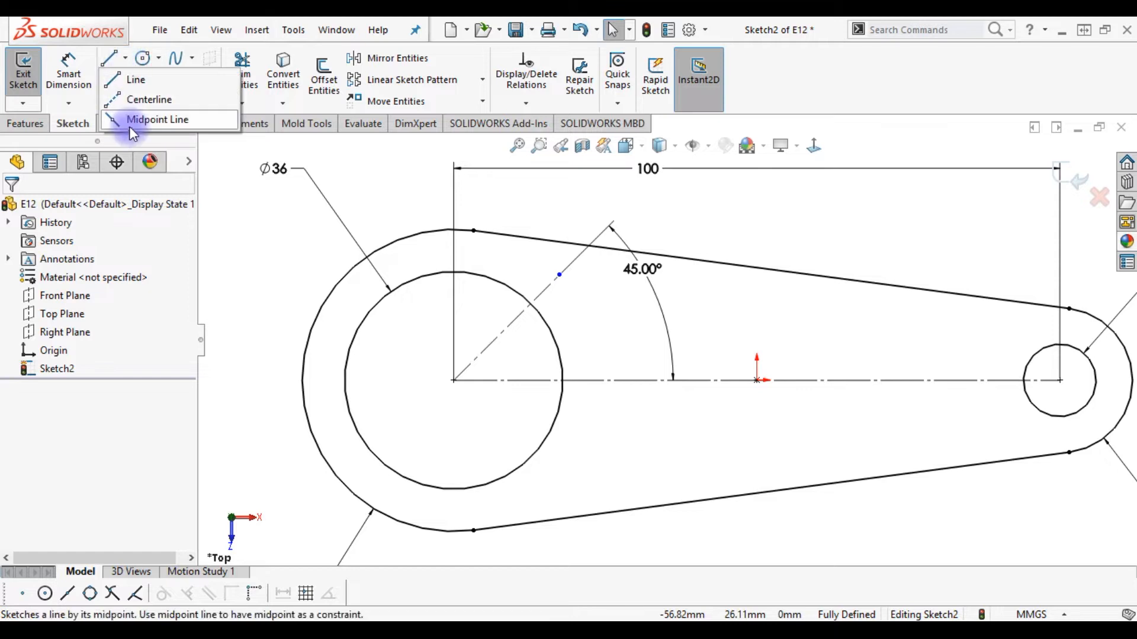
{"action": "left_click", "coordinate": [132, 115]}
{"action": "left_click", "coordinate": [560, 274]}
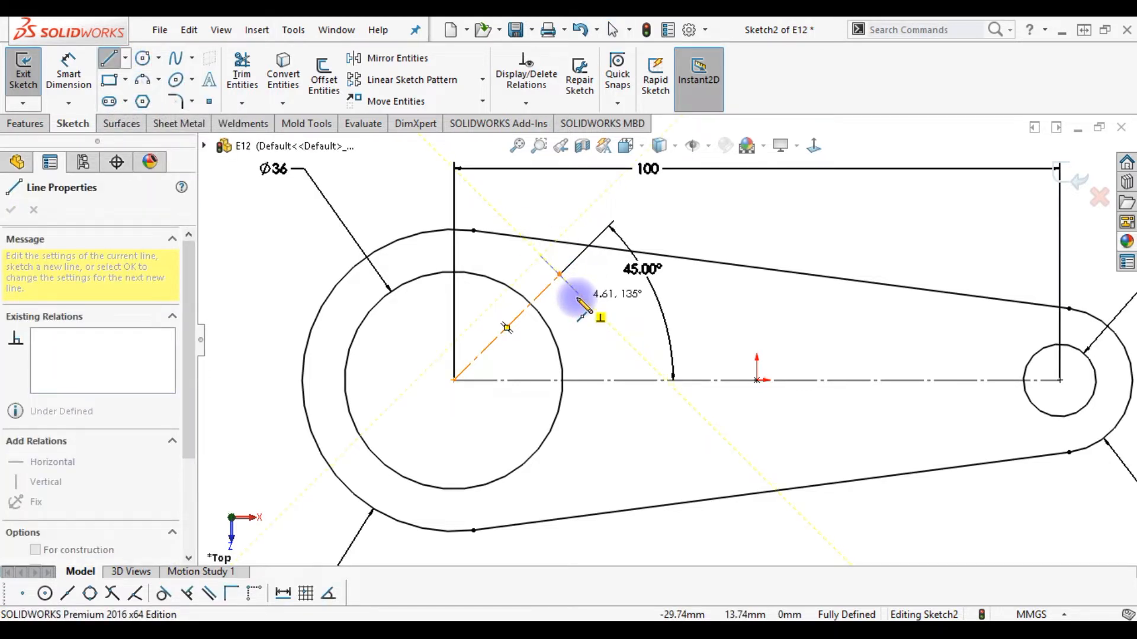
{"action": "left_click", "coordinate": [579, 294]}
{"action": "key", "text": "Escape"}
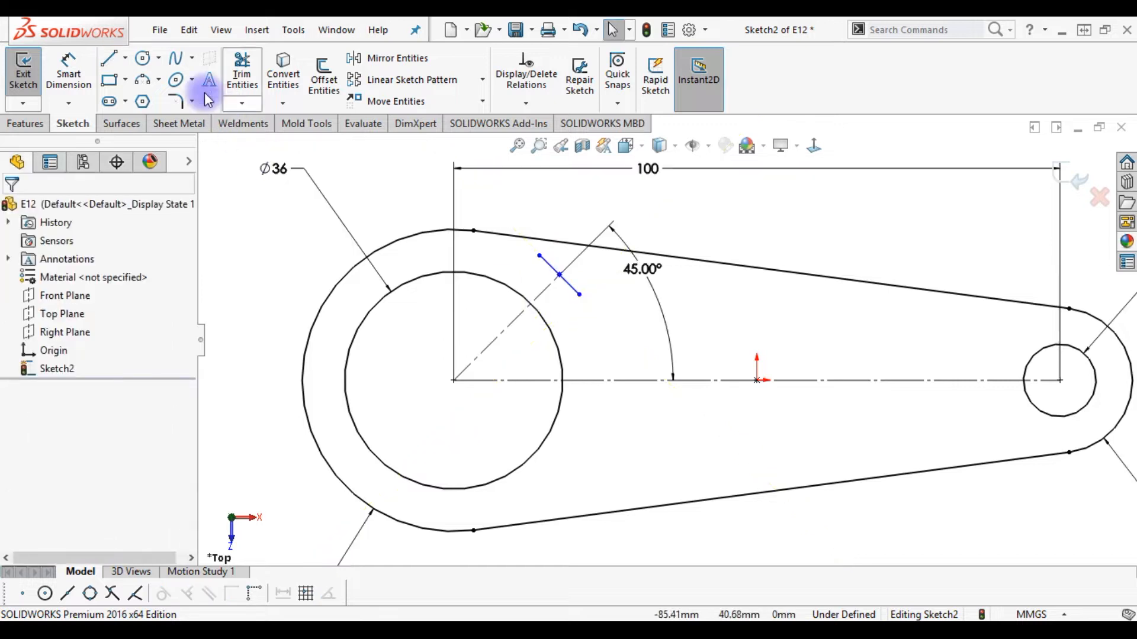
- Sketch a line from the short line's lower end, parallel to the slanted centerline, into the 36 mm circle
{"action": "left_click", "coordinate": [107, 58]}
{"action": "left_click", "coordinate": [577, 295]}
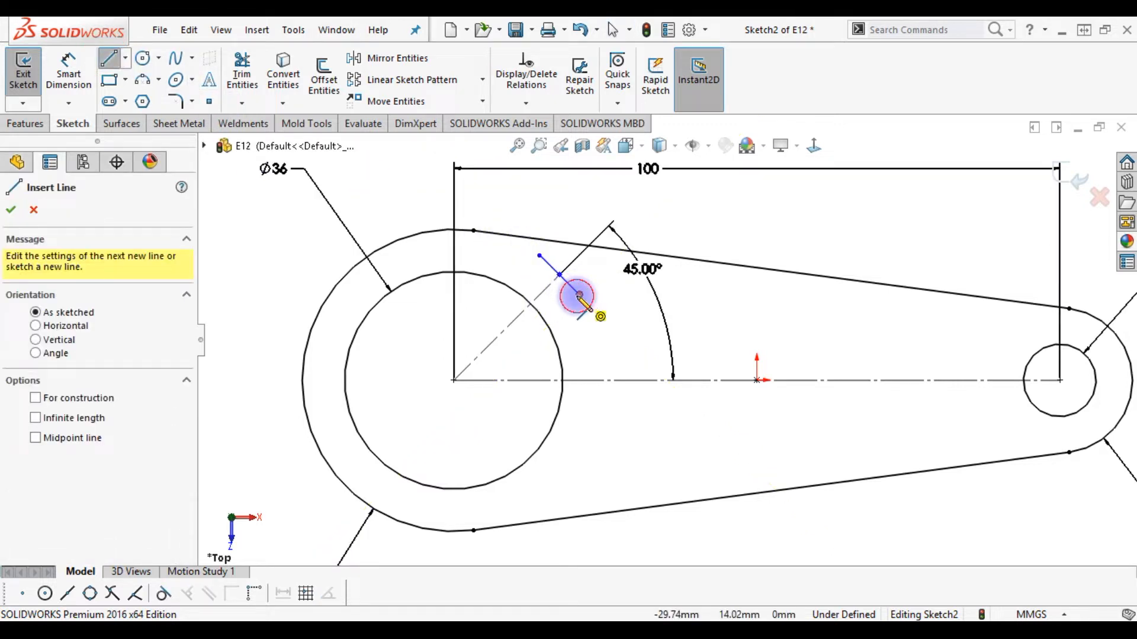
{"action": "left_click", "coordinate": [532, 342]}
{"action": "key", "text": "Escape"}
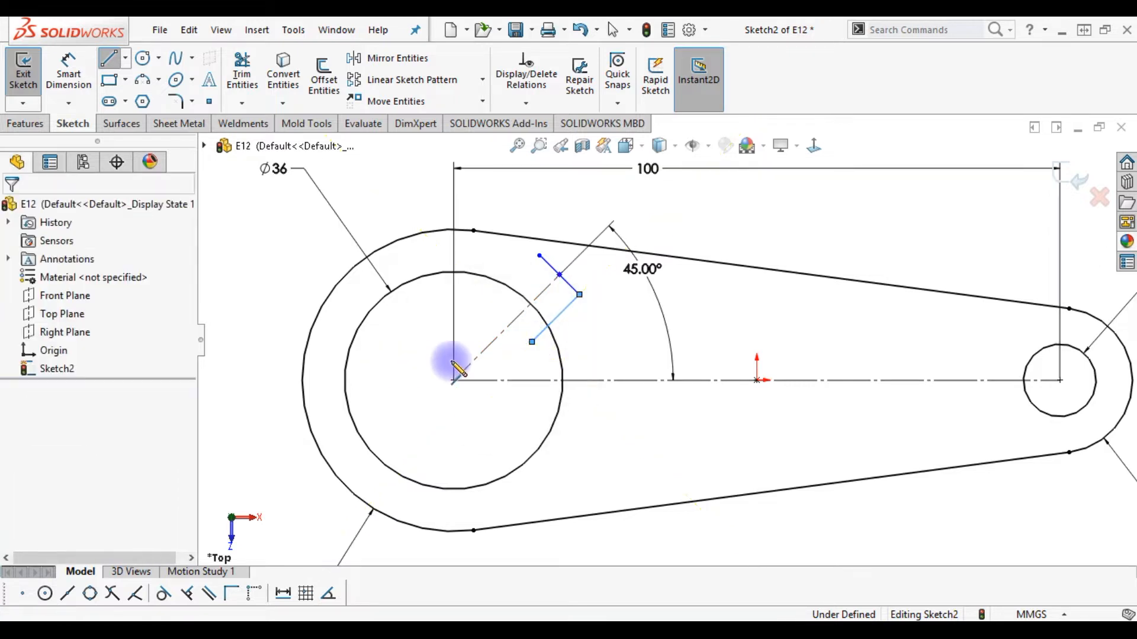
- Sketch a line from the short line's upper end, parallel to the slanted centerline, into the 36 mm circle
{"action": "right_click_drag", "start_coordinate": [519, 359], "coordinate": [378, 356]}
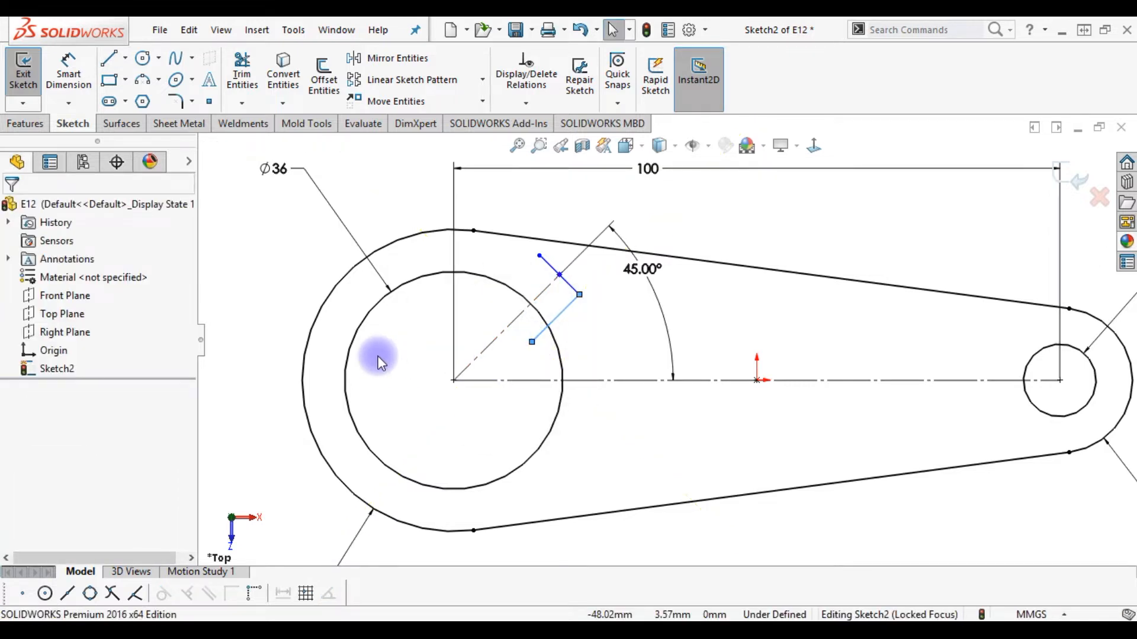
{"action": "left_click", "coordinate": [540, 256]}
{"action": "left_click", "coordinate": [486, 309]}
{"action": "key", "text": "Escape"}
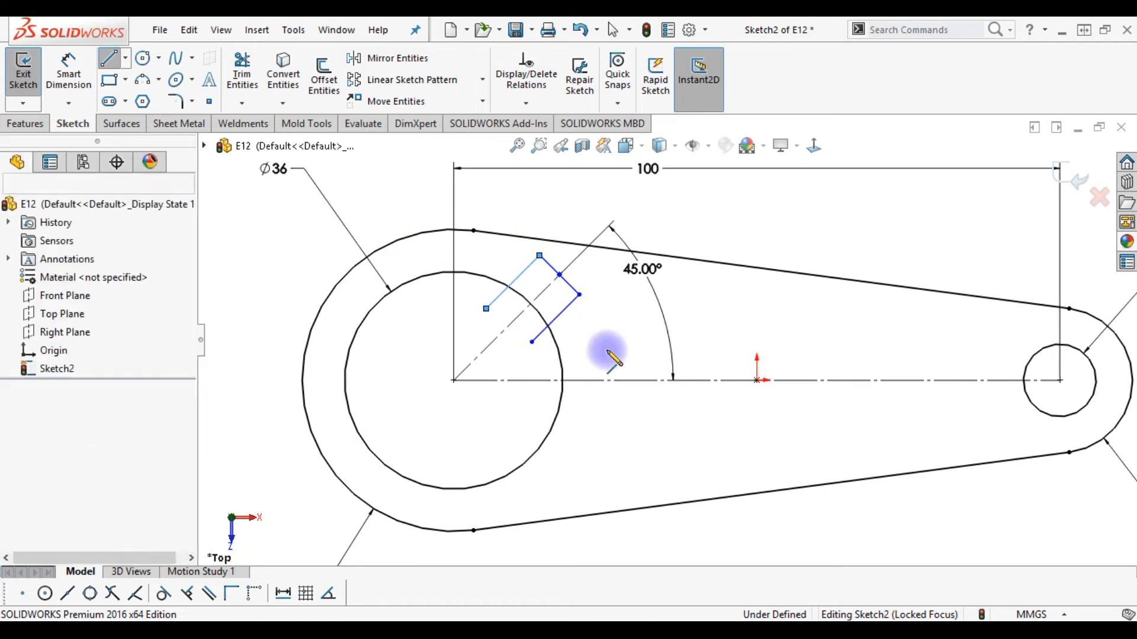
- Dimension the short line at the notch's outer end to 10 mm
{"action": "right_click_drag", "start_coordinate": [610, 355], "coordinate": [610, 256]}
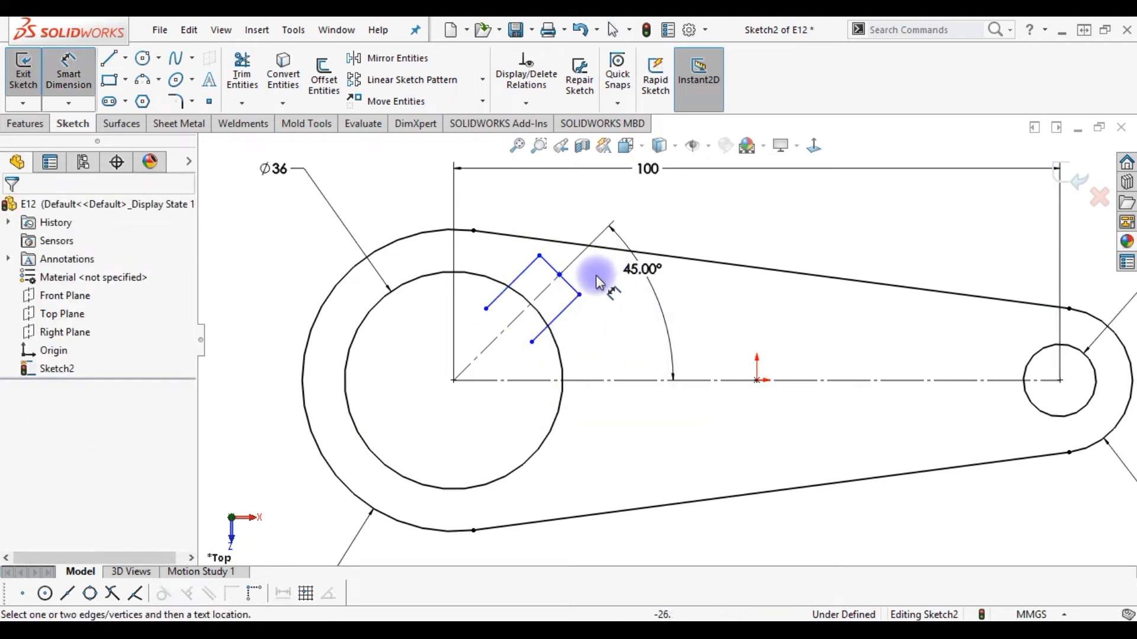
{"action": "left_click", "coordinate": [573, 294]}
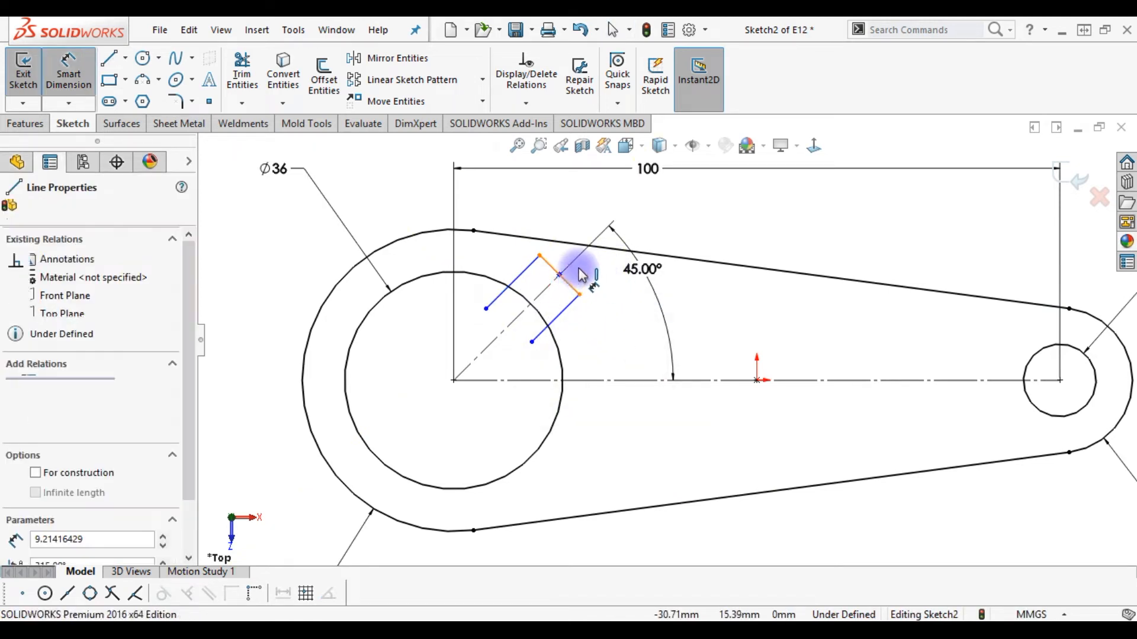
{"action": "left_click", "coordinate": [585, 243]}
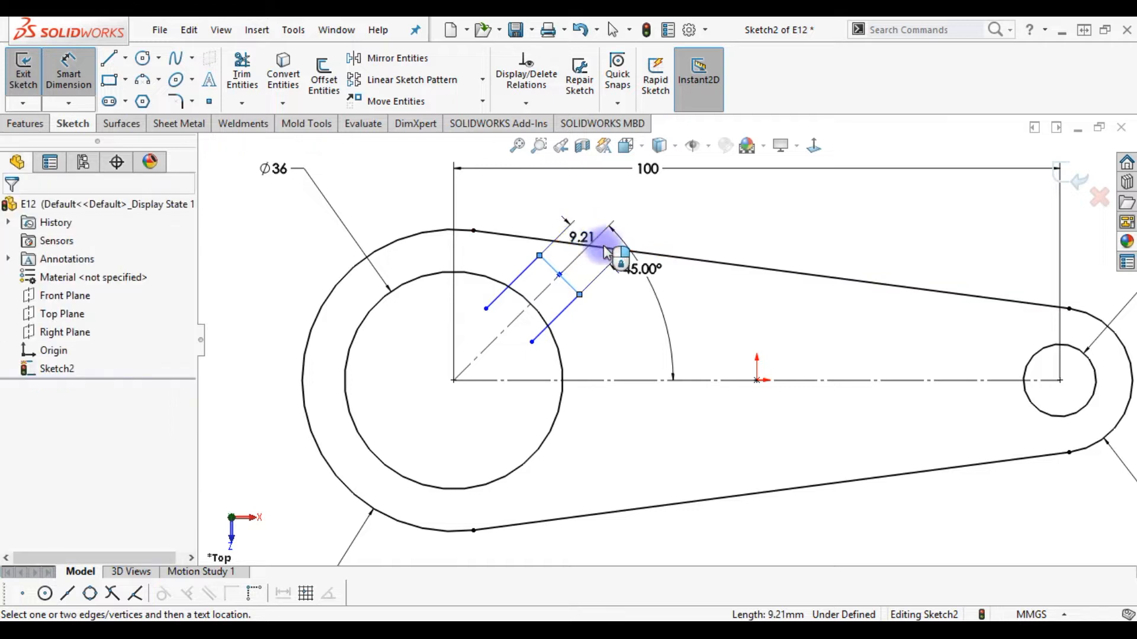
{"action": "type", "text": "10"}
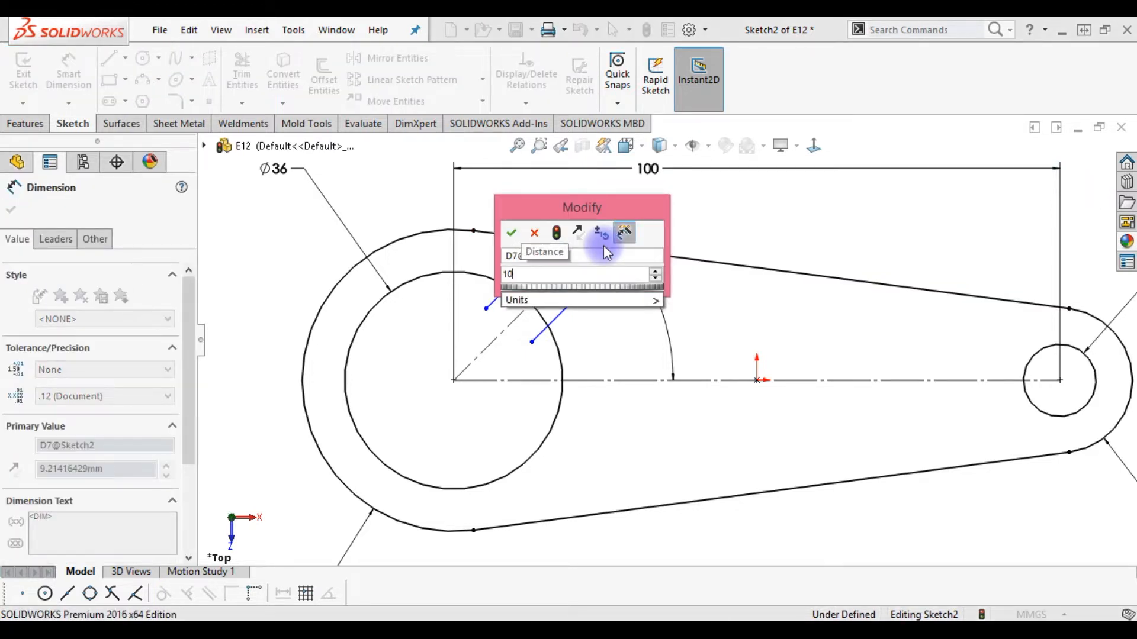
{"action": "key", "text": "Return"}
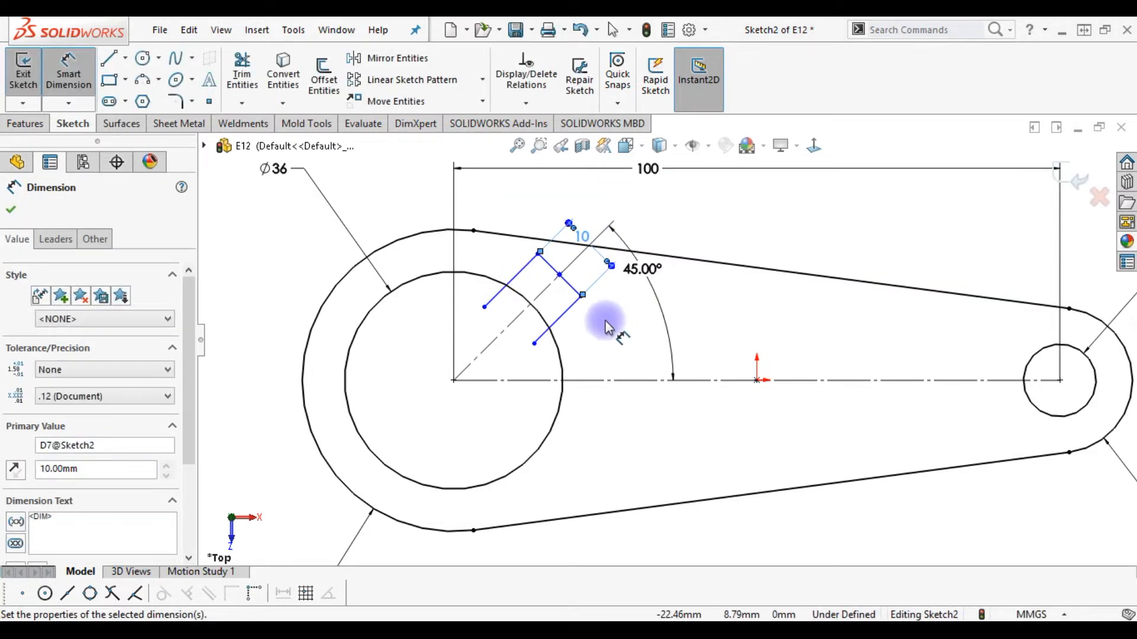
{"action": "left_click", "coordinate": [631, 324]}
- Trim the 36 mm circle's arc across the notch opening and the notch side lines' ends inside the circle
{"action": "right_click_drag", "start_coordinate": [622, 333], "coordinate": [575, 373]}
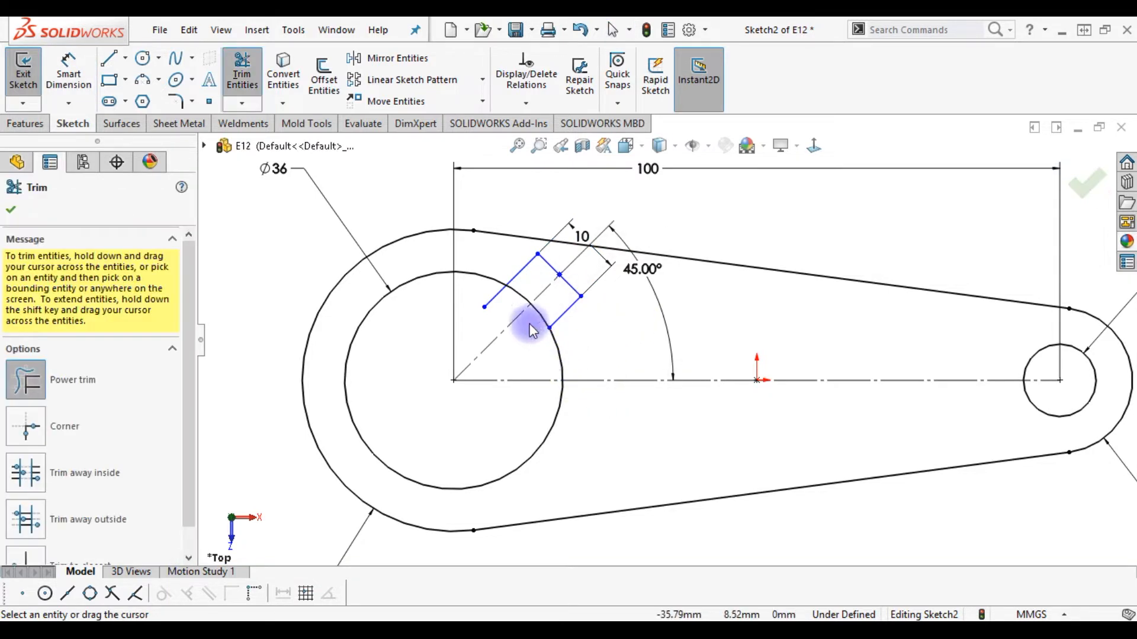
{"action": "left_click_drag", "start_coordinate": [520, 292], "coordinate": [549, 317]}
{"action": "key", "text": "Escape"}
- Dimension the distance from the large circle's center to the notch's outer end line to 22 mm
{"action": "right_click_drag", "start_coordinate": [597, 350], "coordinate": [585, 287]}
{"action": "left_click_drag", "start_coordinate": [574, 295], "coordinate": [456, 384]}
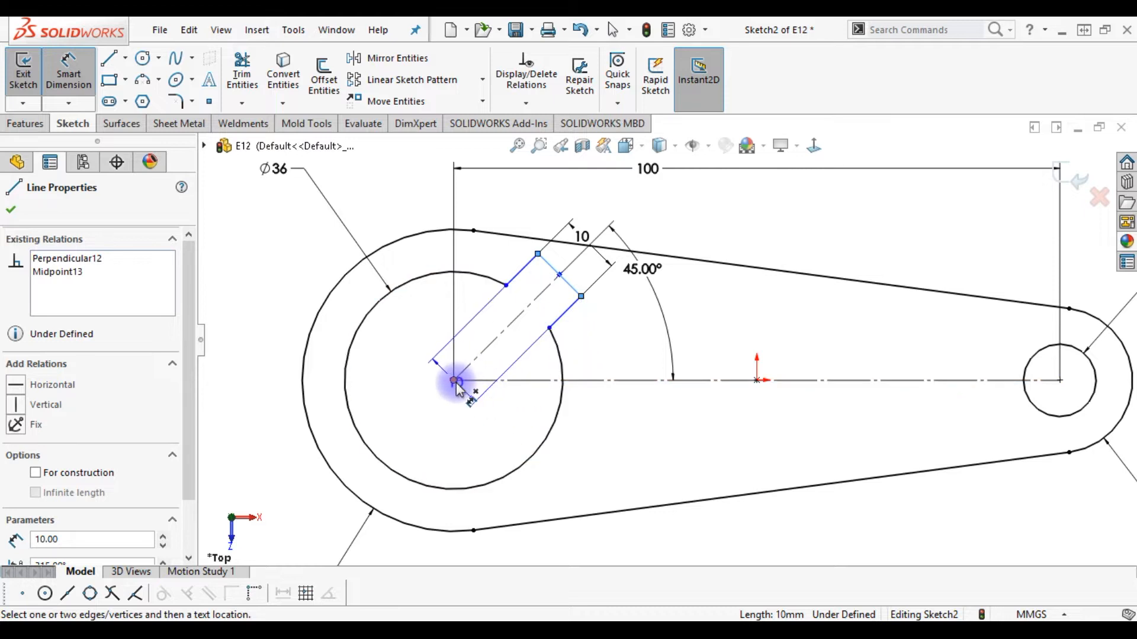
{"action": "left_click", "coordinate": [454, 381]}
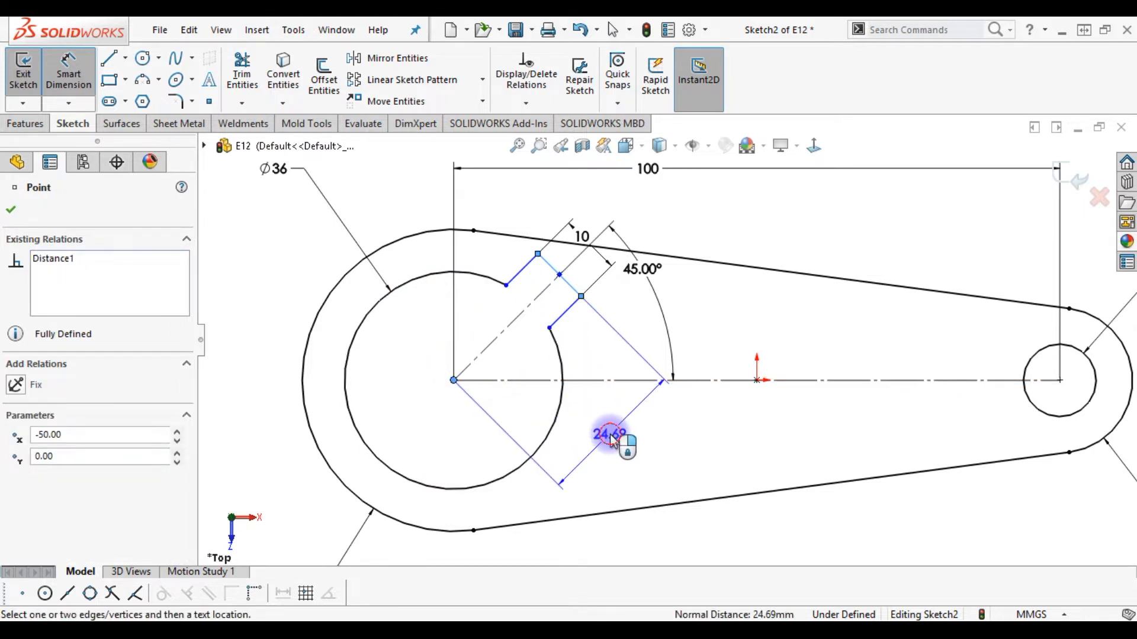
{"action": "left_click", "coordinate": [611, 433]}
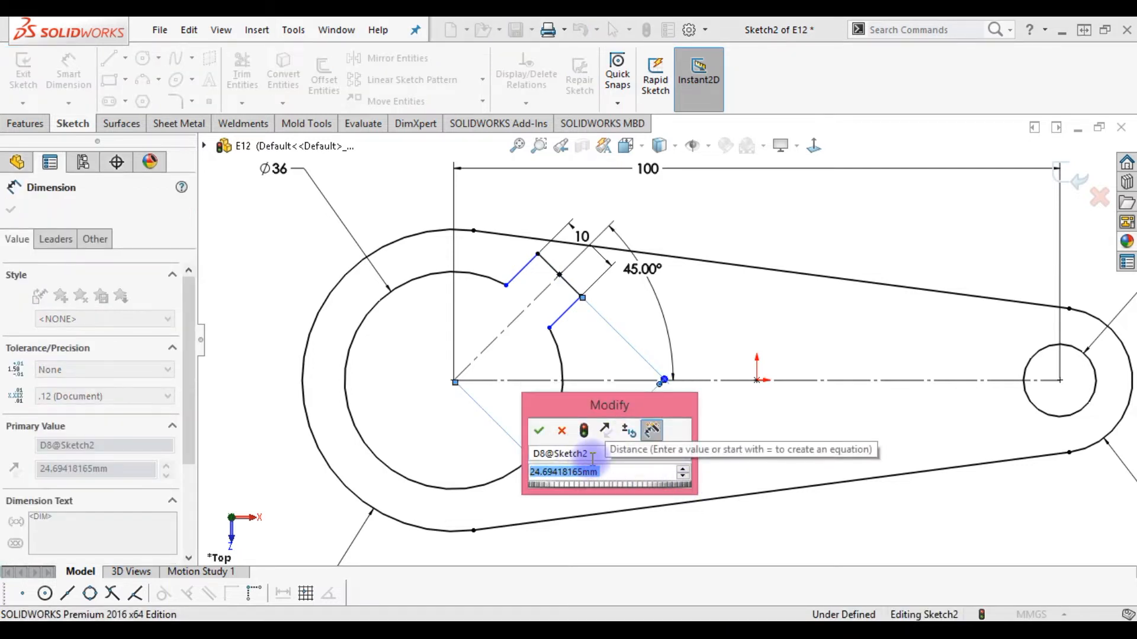
{"action": "type", "text": "2"}
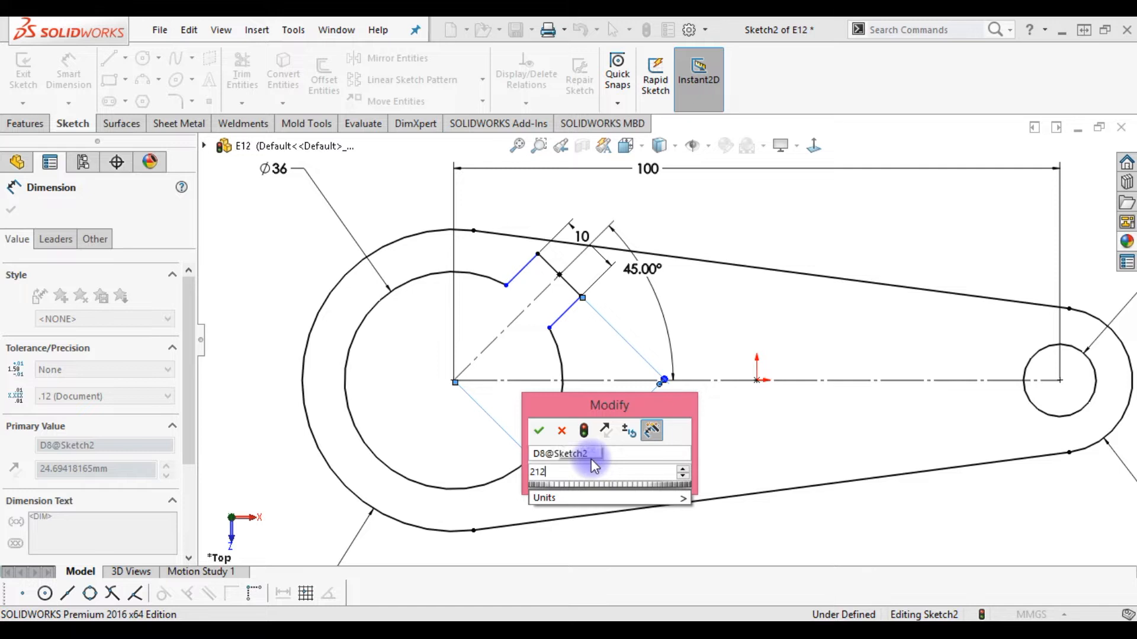
{"action": "type", "text": "2"}
{"action": "key", "text": "Return"}
{"action": "left_click", "coordinate": [706, 454]}
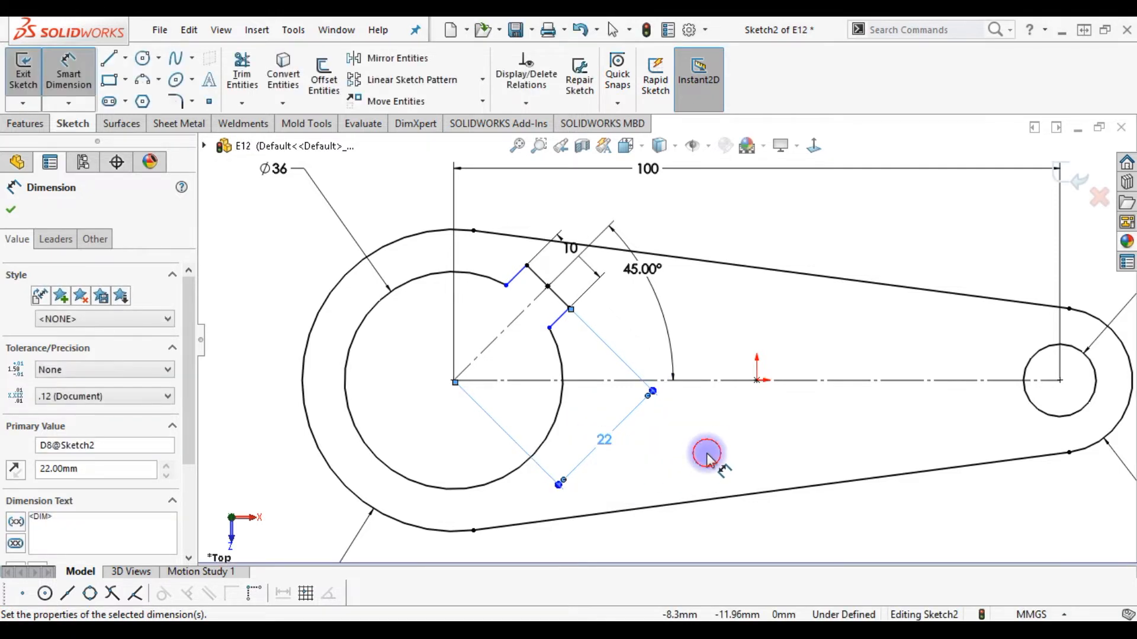
{"action": "key", "text": "Escape"}
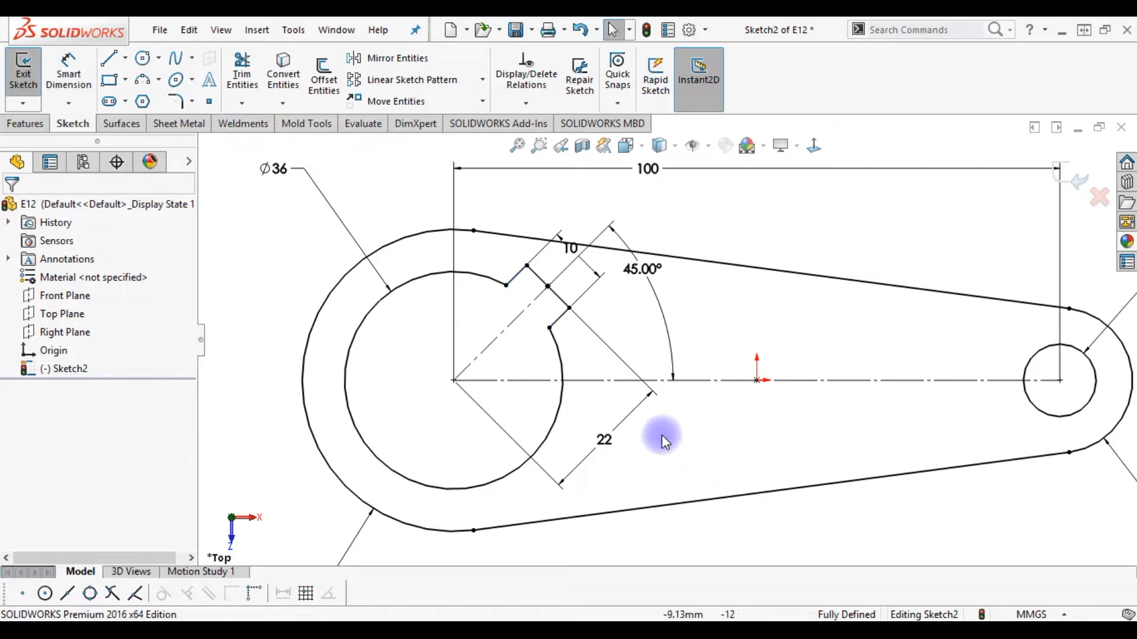
- Extrude the lever profile 60 mm with the Mid Plane end condition
{"action": "left_click", "coordinate": [26, 123]}
{"action": "left_click", "coordinate": [37, 72]}
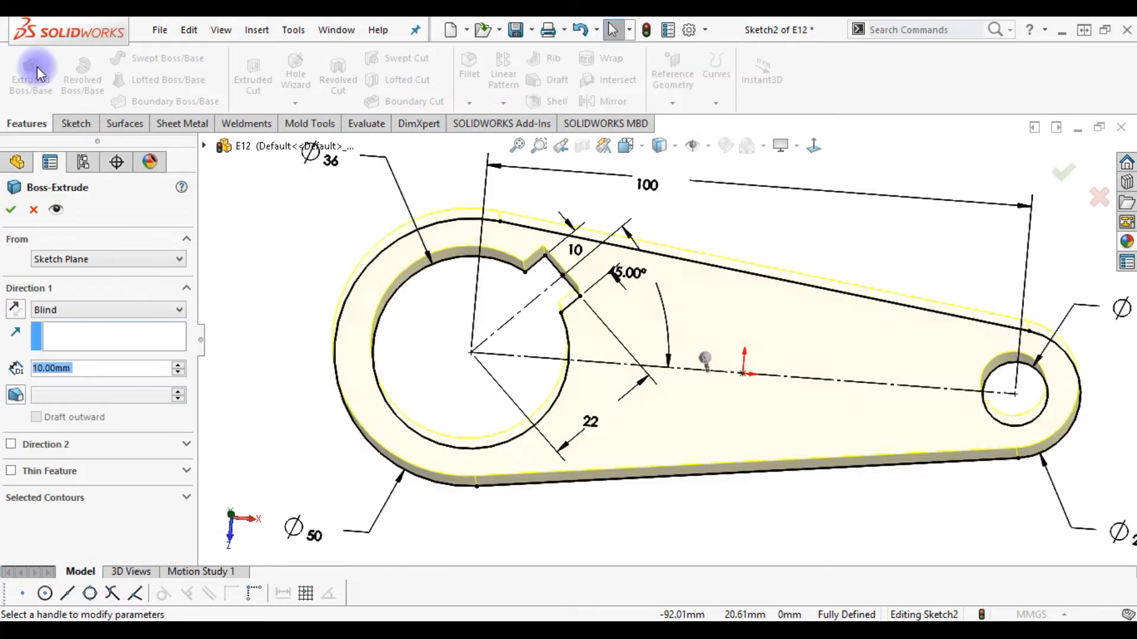
{"action": "type", "text": "60"}
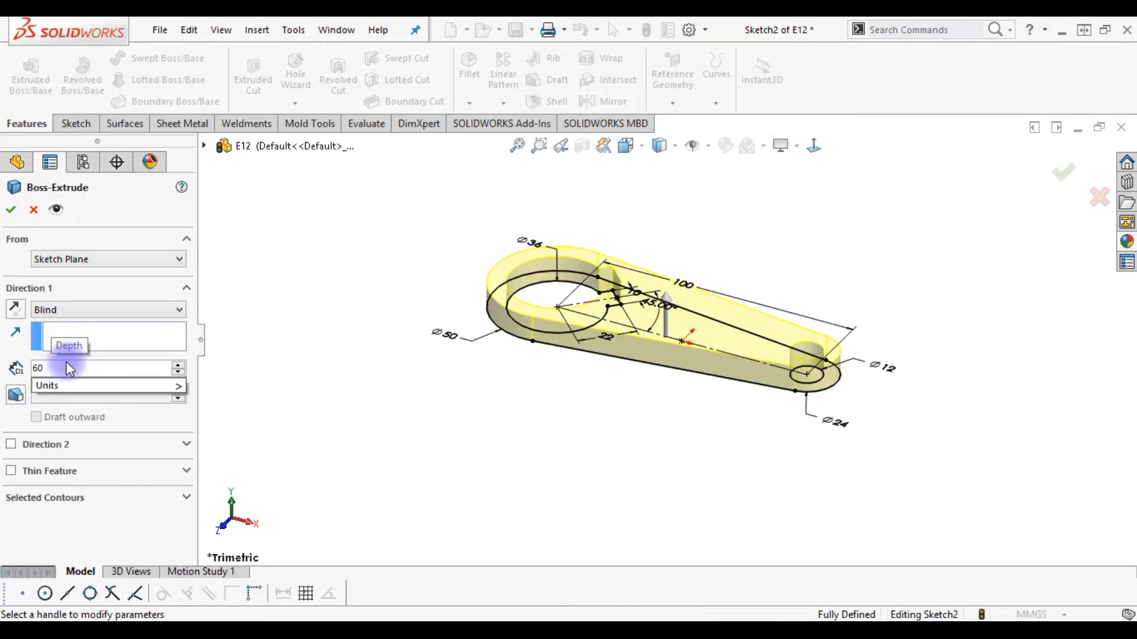
{"action": "key", "text": "Return"}
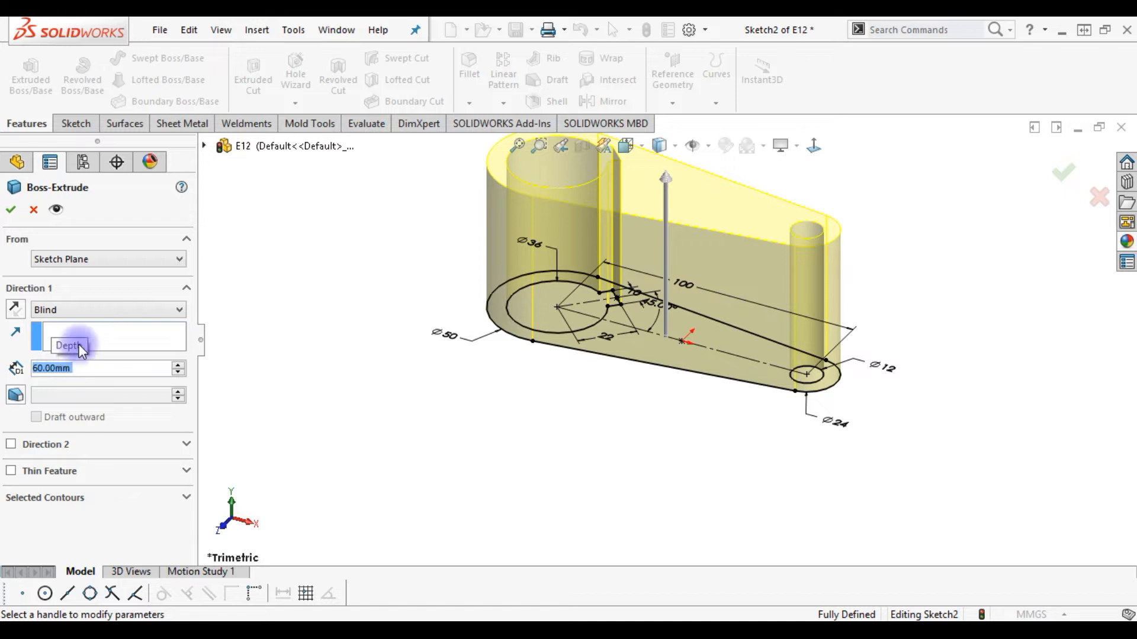
{"action": "left_click", "coordinate": [48, 308]}
{"action": "left_click", "coordinate": [56, 380]}
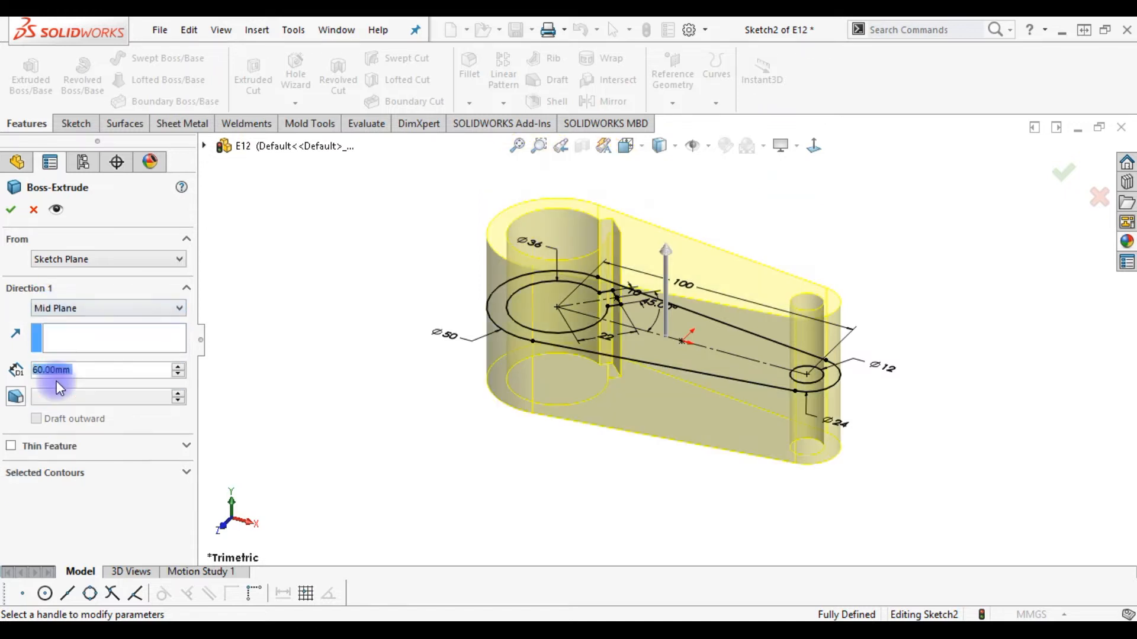
{"action": "left_click", "coordinate": [10, 212]}
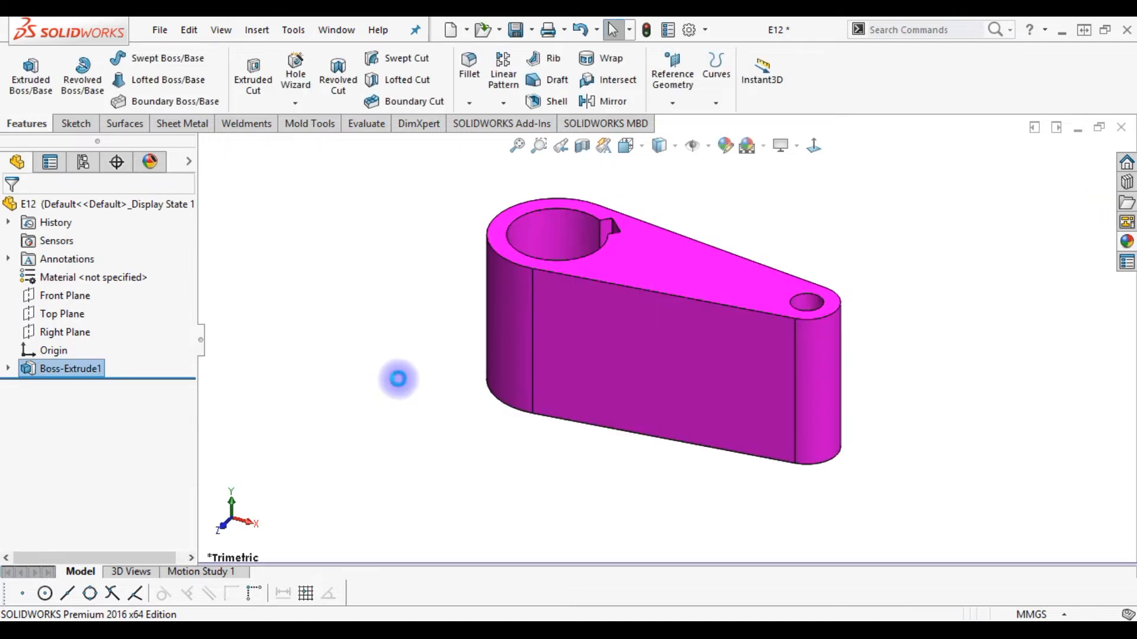
- Start a new sketch on the Top Plane and view it face-on
{"action": "key", "text": "ctrl+7"}
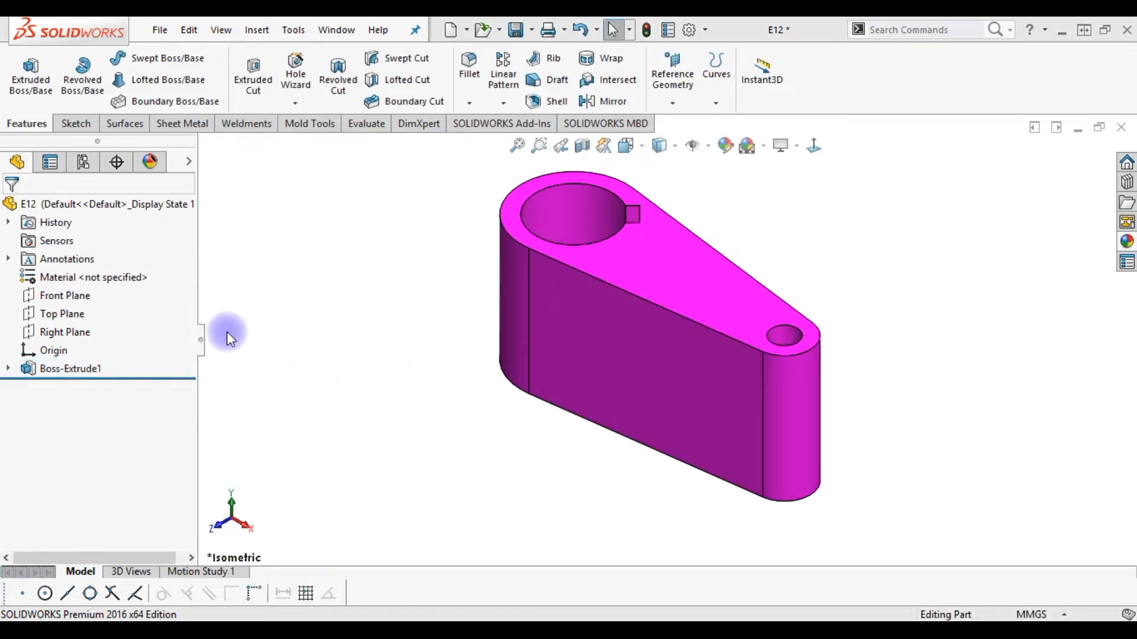
{"action": "left_click", "coordinate": [60, 313]}
{"action": "left_click", "coordinate": [74, 289]}
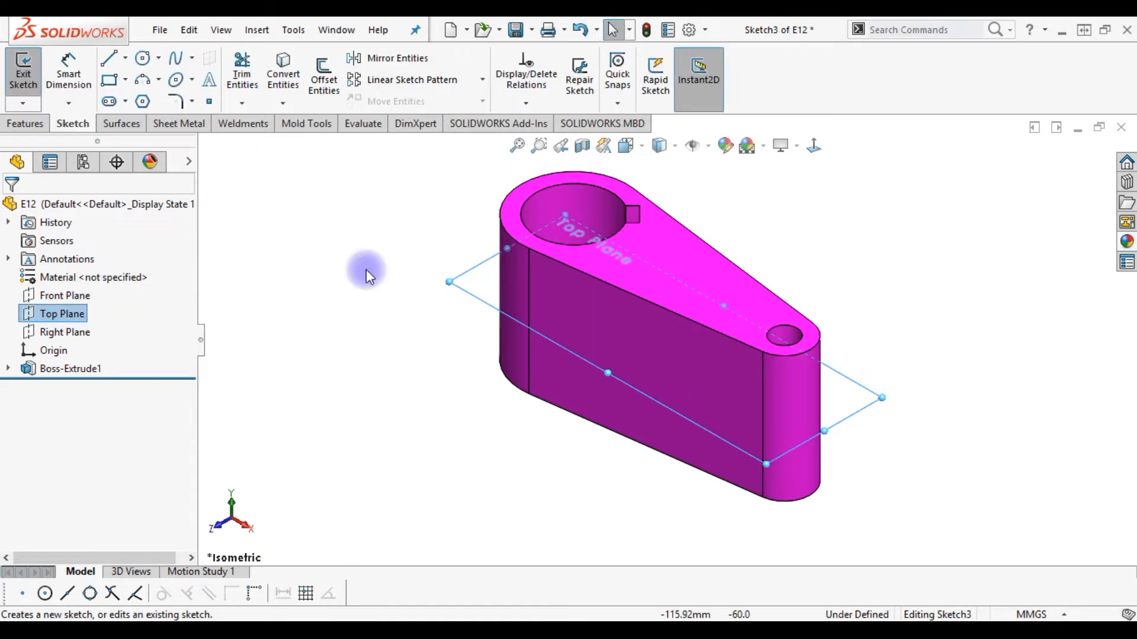
{"action": "left_click", "coordinate": [814, 146]}
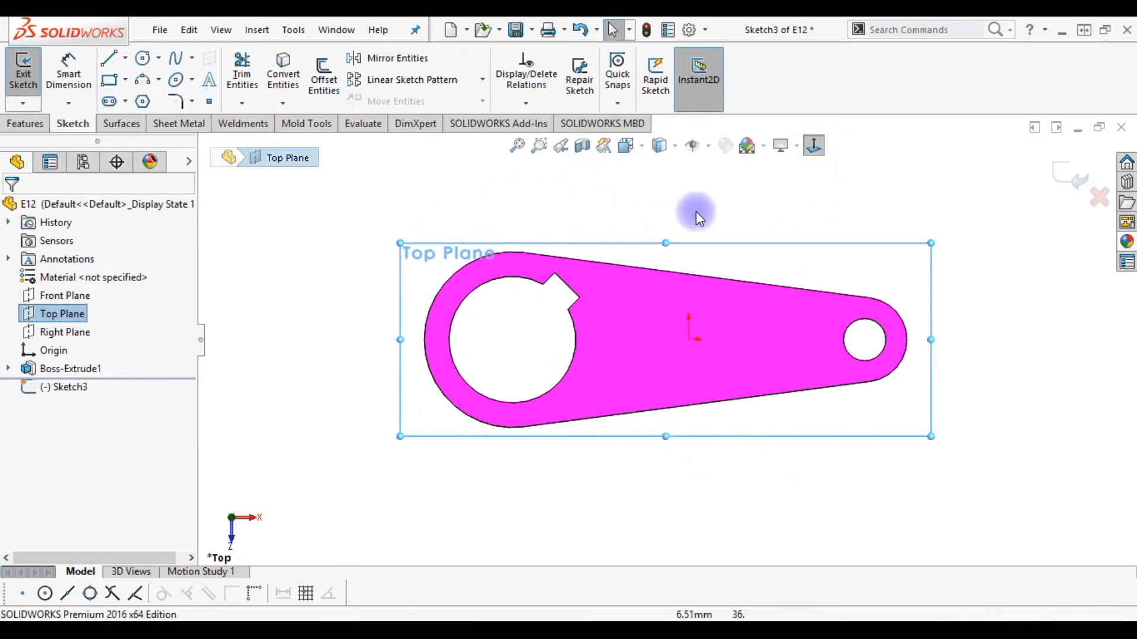
- Offset the large hole's circular edge outward by 8 mm, without the notch edges
{"action": "left_click", "coordinate": [323, 83]}
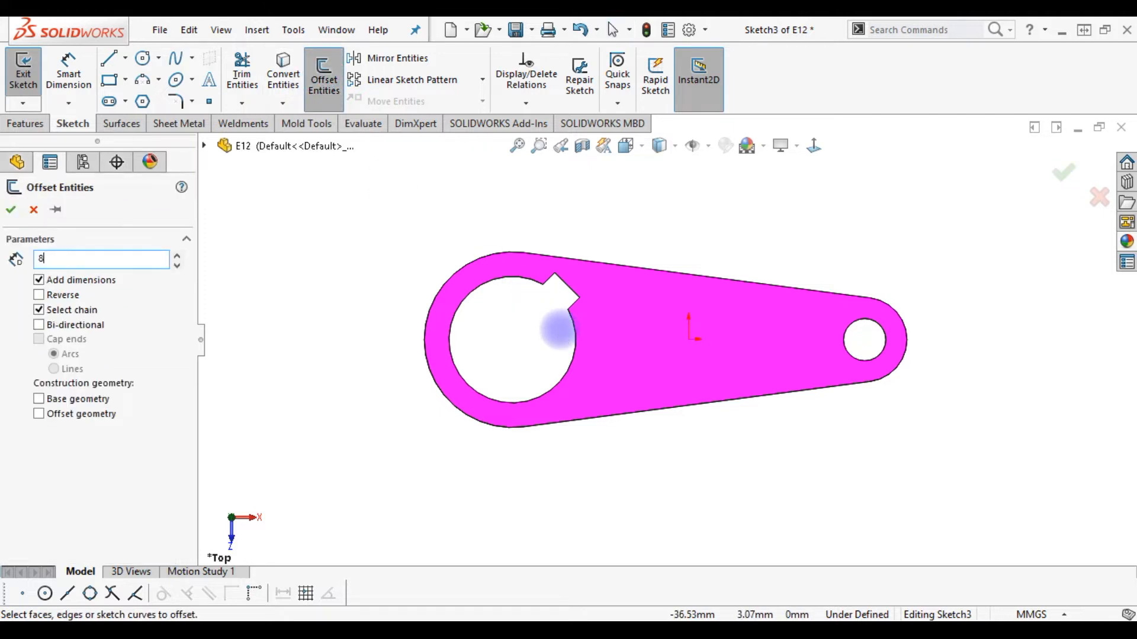
{"action": "left_click", "coordinate": [573, 354]}
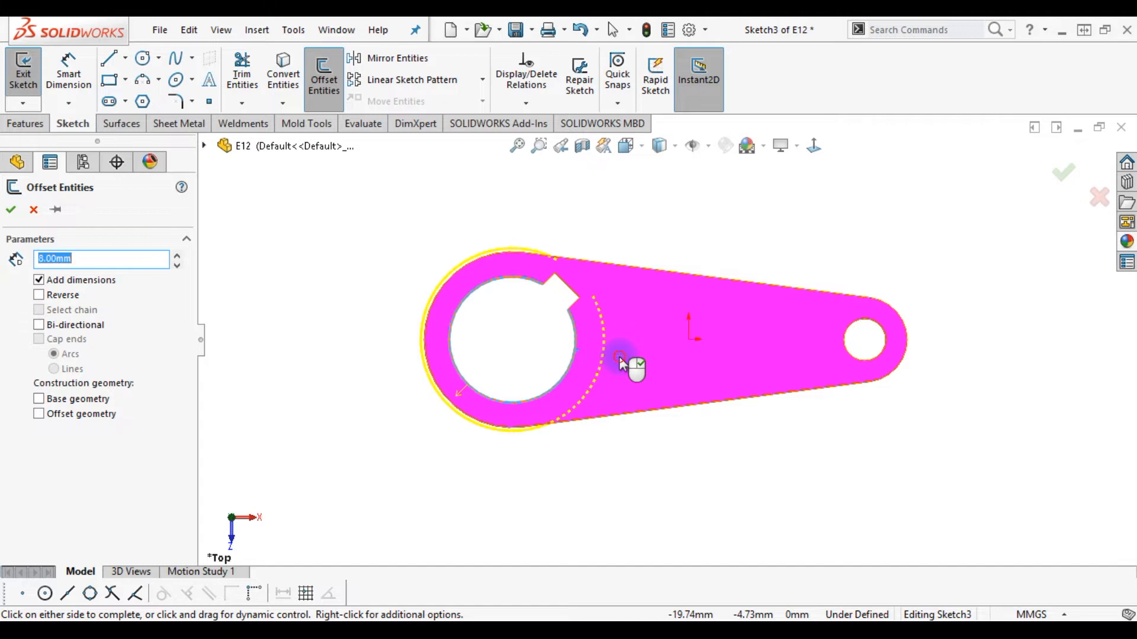
{"action": "left_click", "coordinate": [619, 357]}
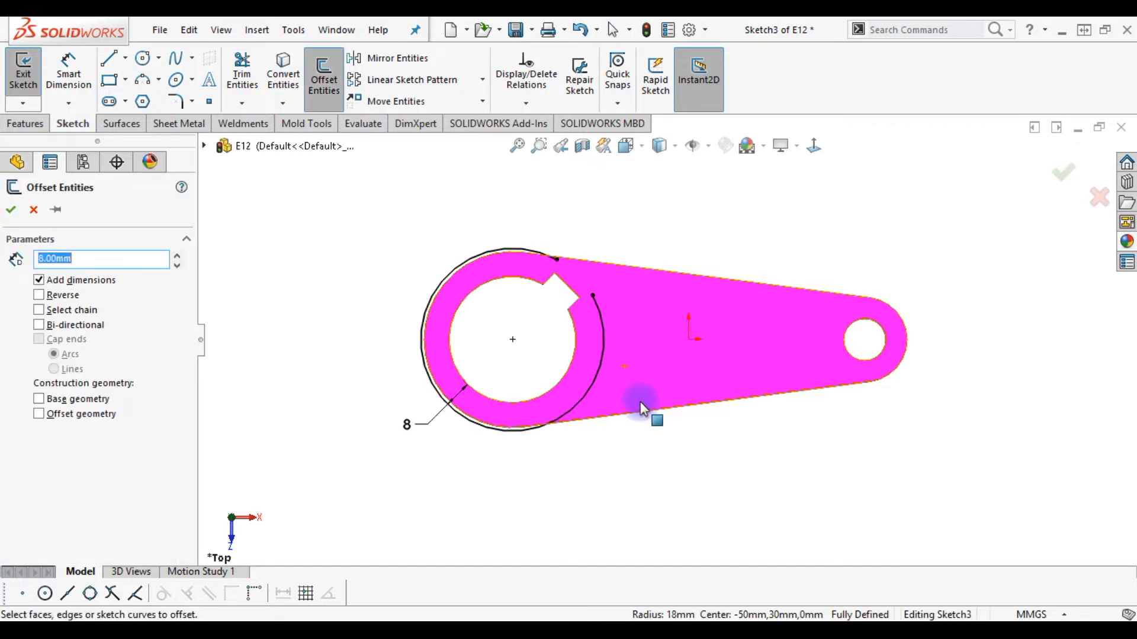
- Offset the lever's lower and upper slanted edges inward by 8 mm
{"action": "left_click", "coordinate": [651, 411]}
{"action": "left_click", "coordinate": [641, 373]}
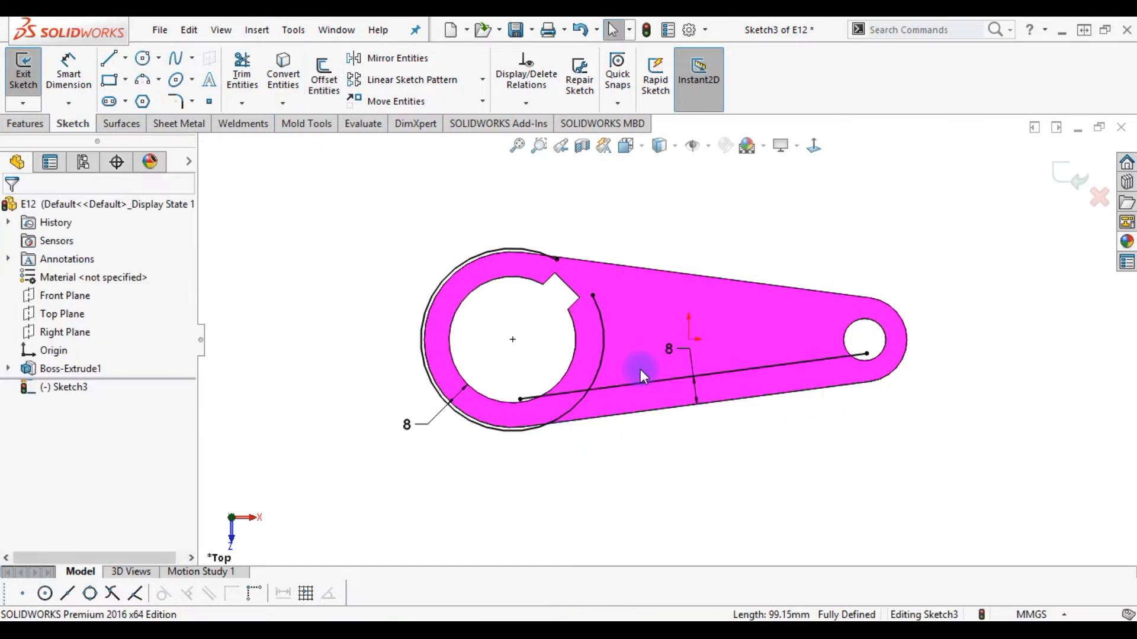
{"action": "key", "text": "Return"}
{"action": "left_click", "coordinate": [659, 271]}
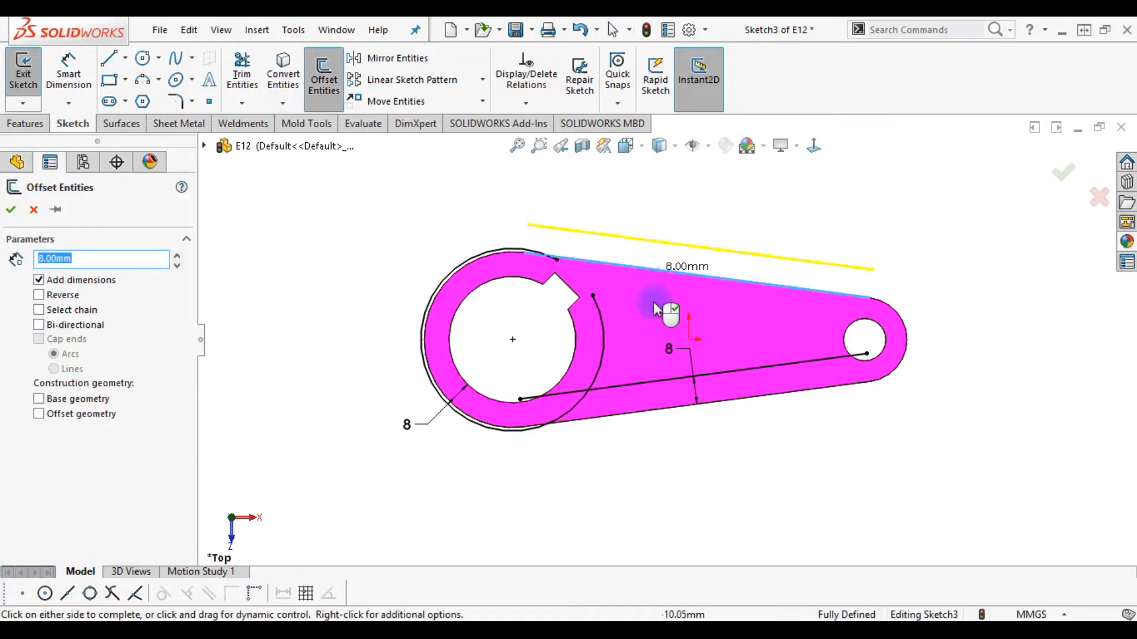
{"action": "left_click", "coordinate": [651, 314]}
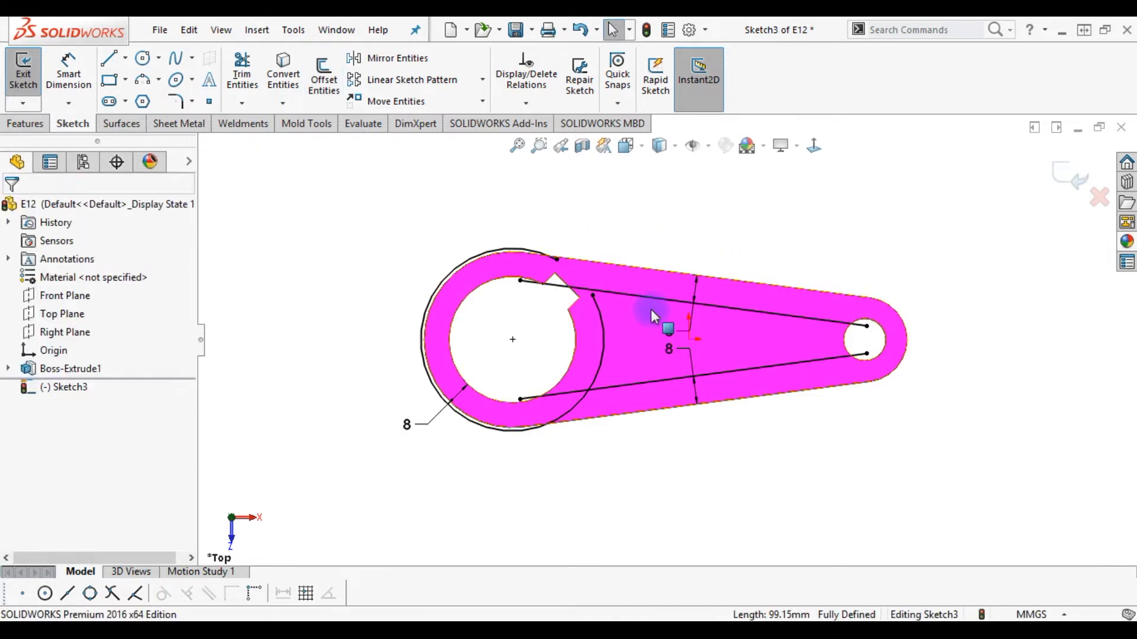
- Offset the small hole's edge outward by 8 mm
{"action": "key", "text": "Return"}
{"action": "left_click", "coordinate": [843, 336]}
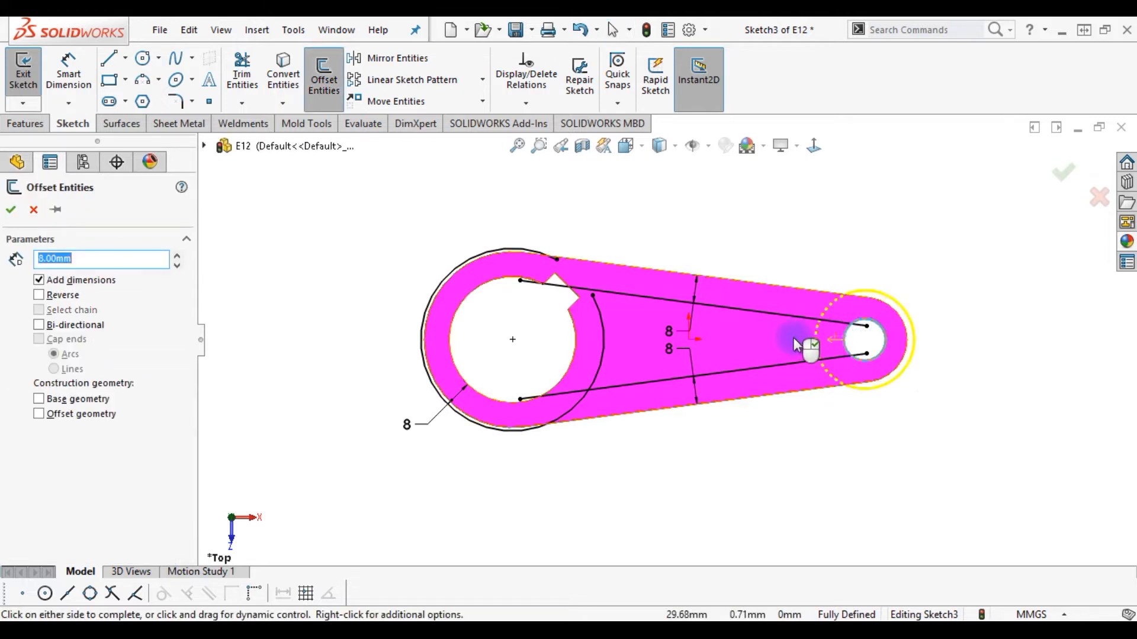
{"action": "left_click", "coordinate": [793, 338]}
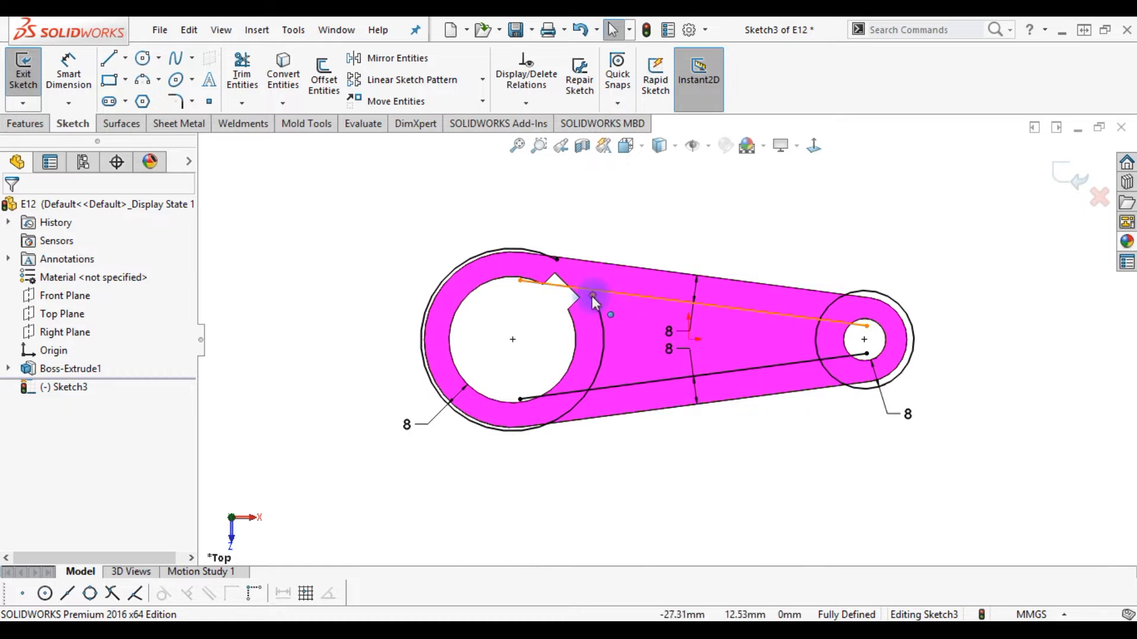
{"action": "left_click", "coordinate": [579, 280]}
{"action": "left_click", "coordinate": [692, 440]}
- Trim the offset arcs and lines to a closed pocket outline between the two holes
{"action": "right_click_drag", "start_coordinate": [698, 437], "coordinate": [614, 504]}
{"action": "left_click_drag", "start_coordinate": [584, 475], "coordinate": [549, 383]}
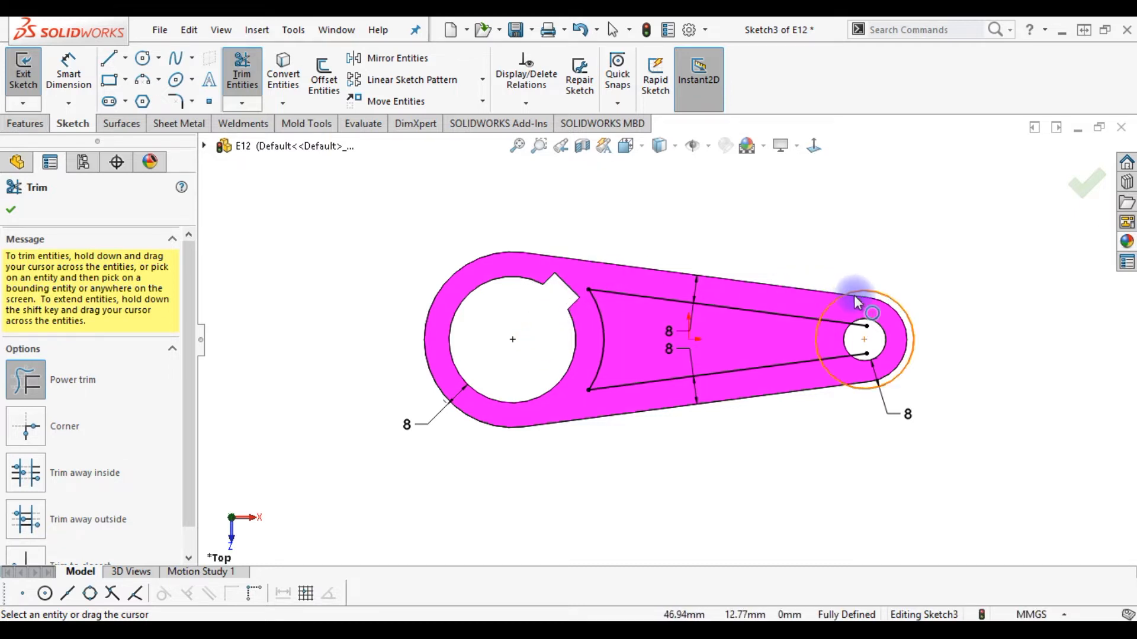
{"action": "left_click_drag", "start_coordinate": [832, 265], "coordinate": [845, 400]}
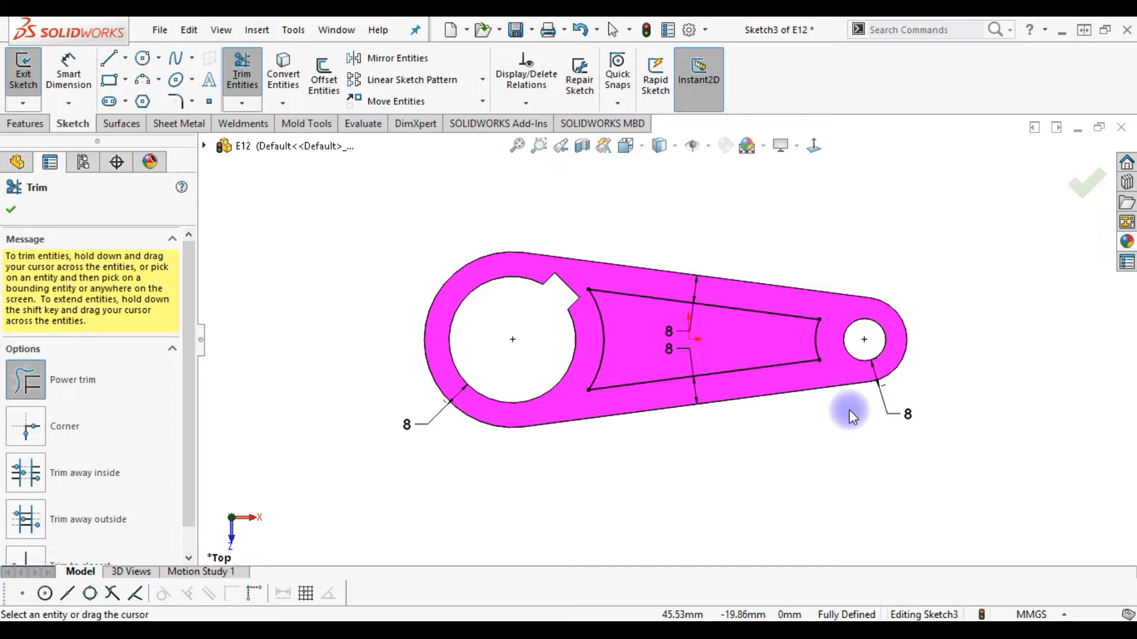
- Round the two pocket outline corners next to the large hole with 5 mm sketch fillets
{"action": "left_click", "coordinate": [176, 101]}
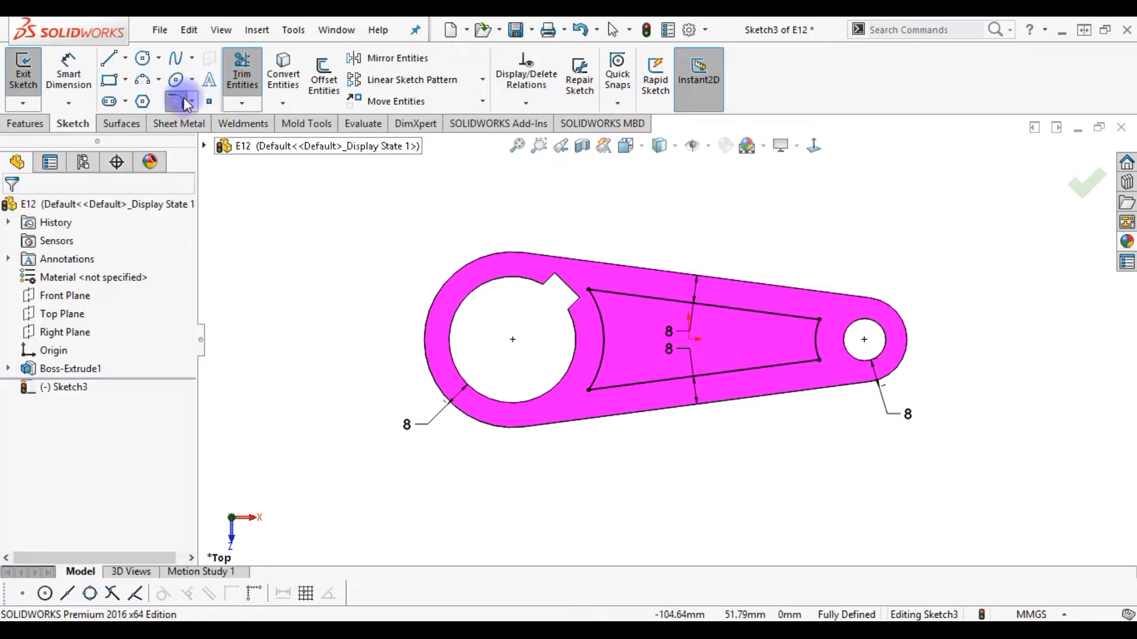
{"action": "type", "text": "5.00mm"}
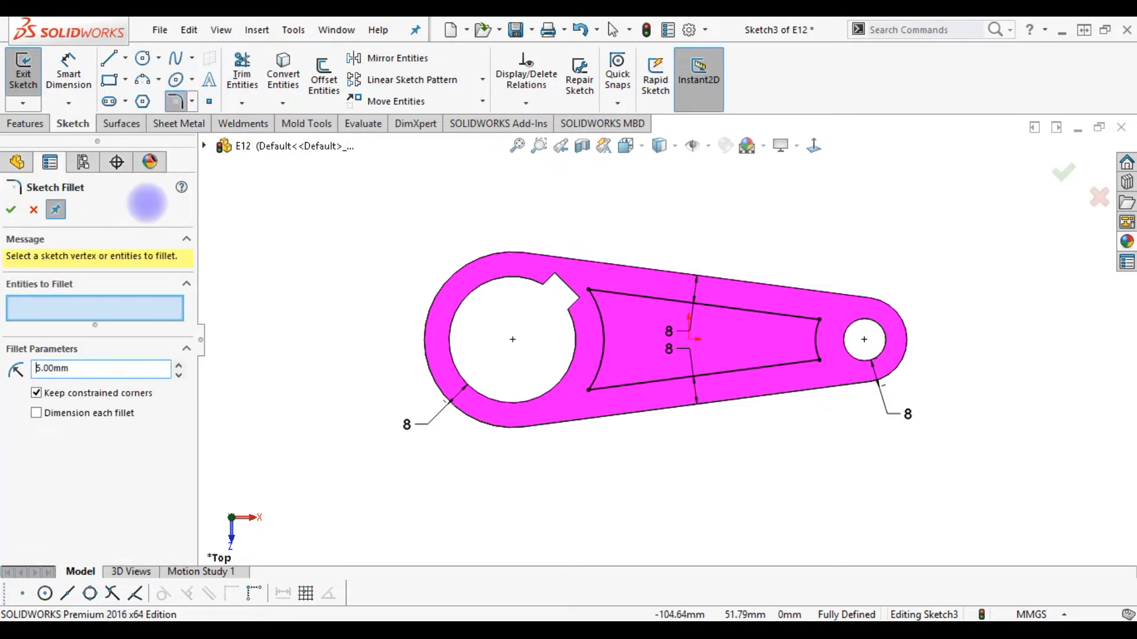
{"action": "left_click_drag", "start_coordinate": [326, 172], "coordinate": [652, 469]}
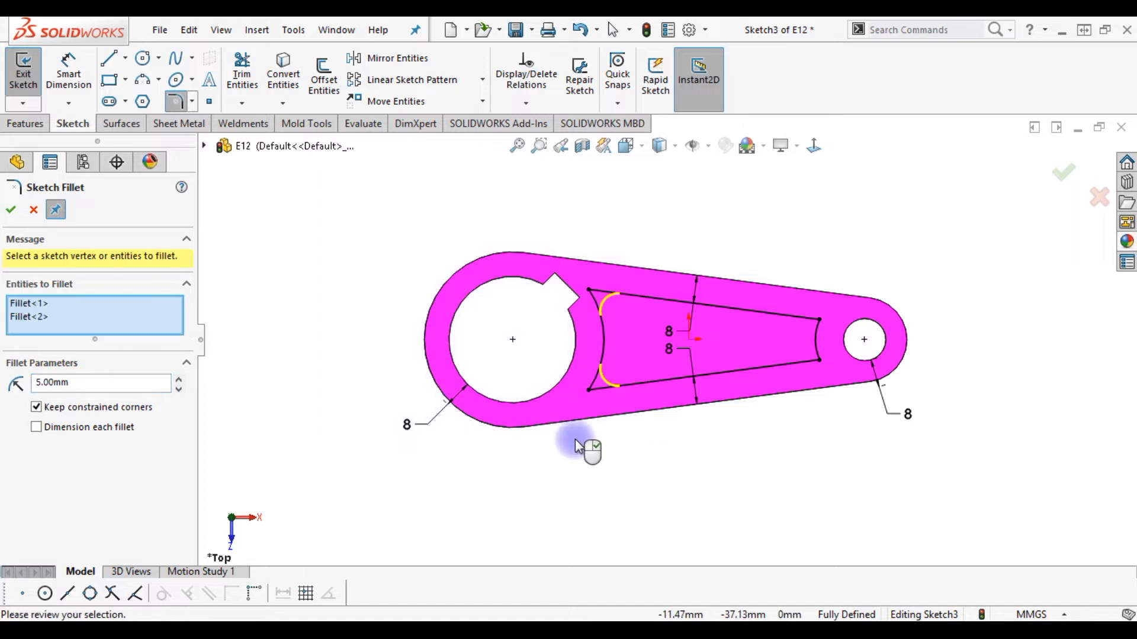
- Draw a three-point arc between the slanted lines at the pocket's narrow end and convert the original end arc to construction geometry
{"action": "scroll", "coordinate": [838, 325], "scroll_direction": "down", "scroll_amount": 3}
{"action": "left_click", "coordinate": [142, 79]}
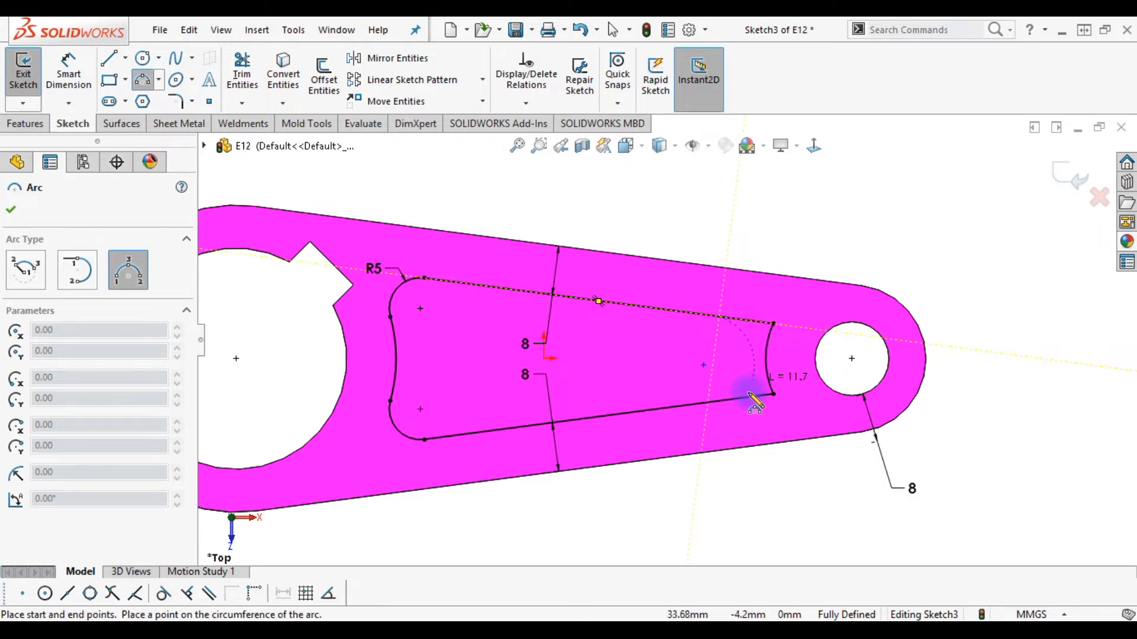
{"action": "left_click", "coordinate": [771, 394]}
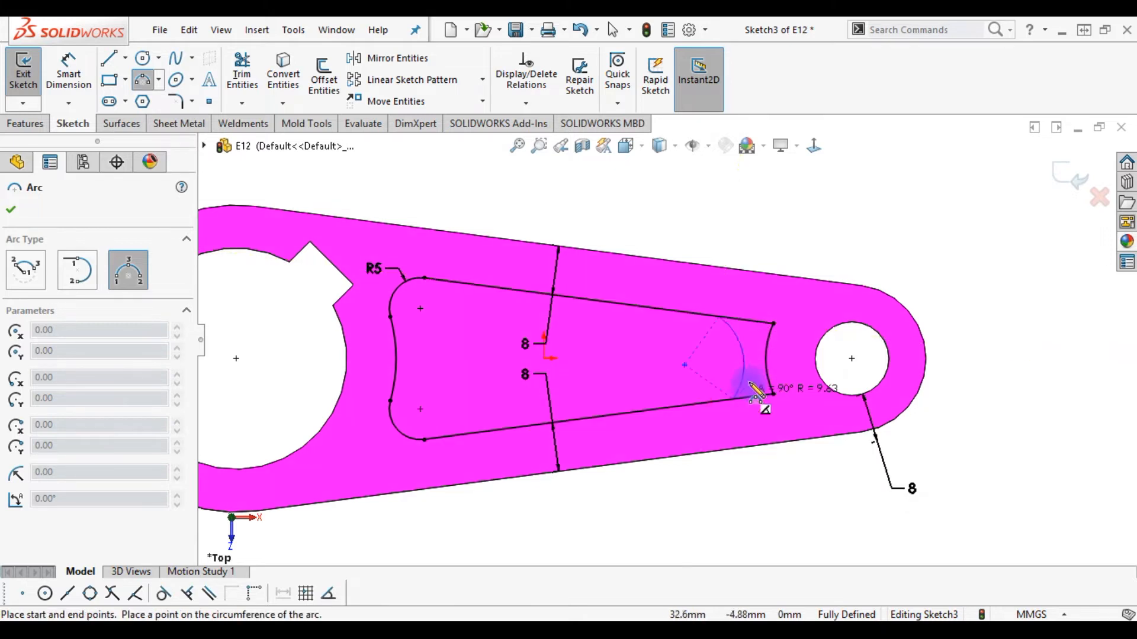
{"action": "left_click", "coordinate": [765, 357]}
{"action": "key", "text": "Escape"}
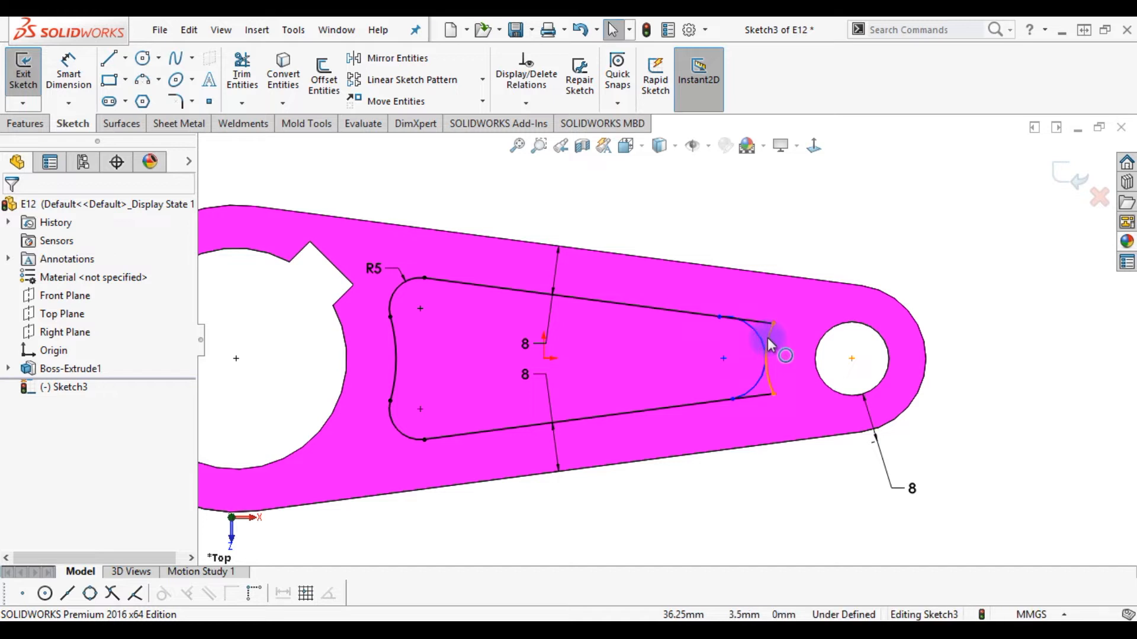
{"action": "left_click", "coordinate": [767, 338]}
{"action": "left_click", "coordinate": [839, 289]}
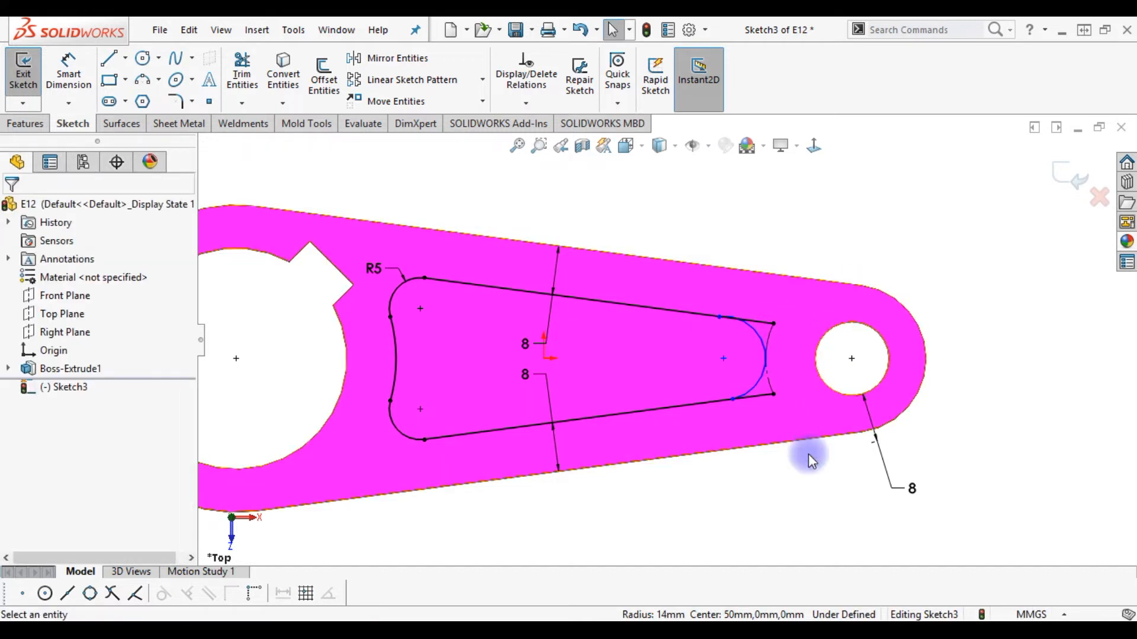
- Make the new end arc tangent to the construction arc and to both slanted pocket lines
{"action": "left_click", "coordinate": [733, 399]}
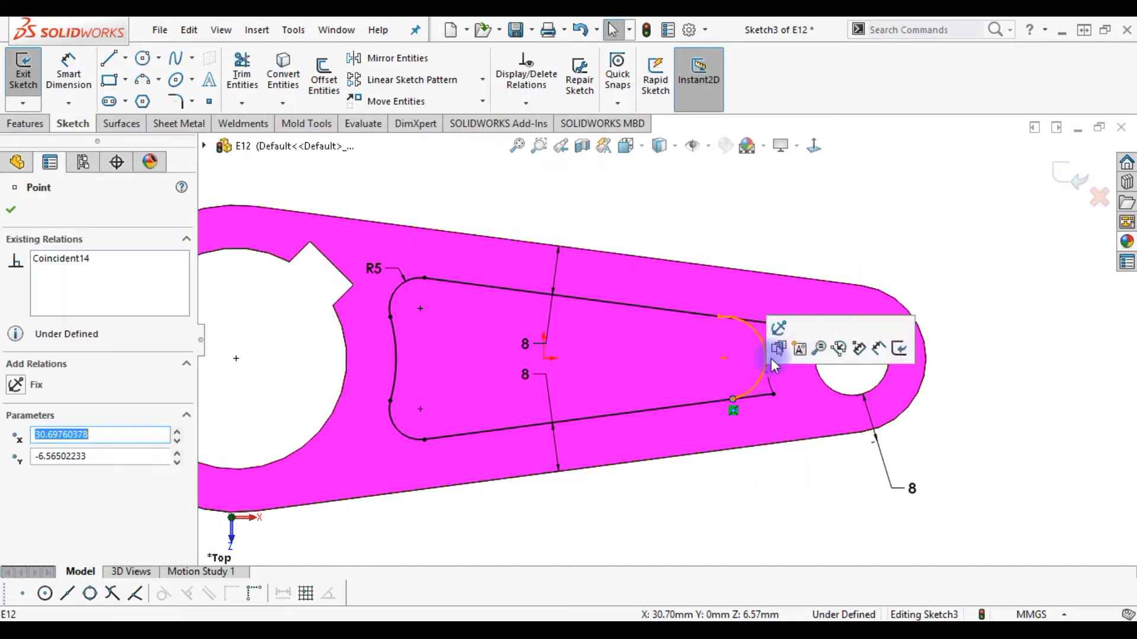
{"action": "left_click", "coordinate": [751, 396]}
{"action": "left_click", "coordinate": [755, 396]}
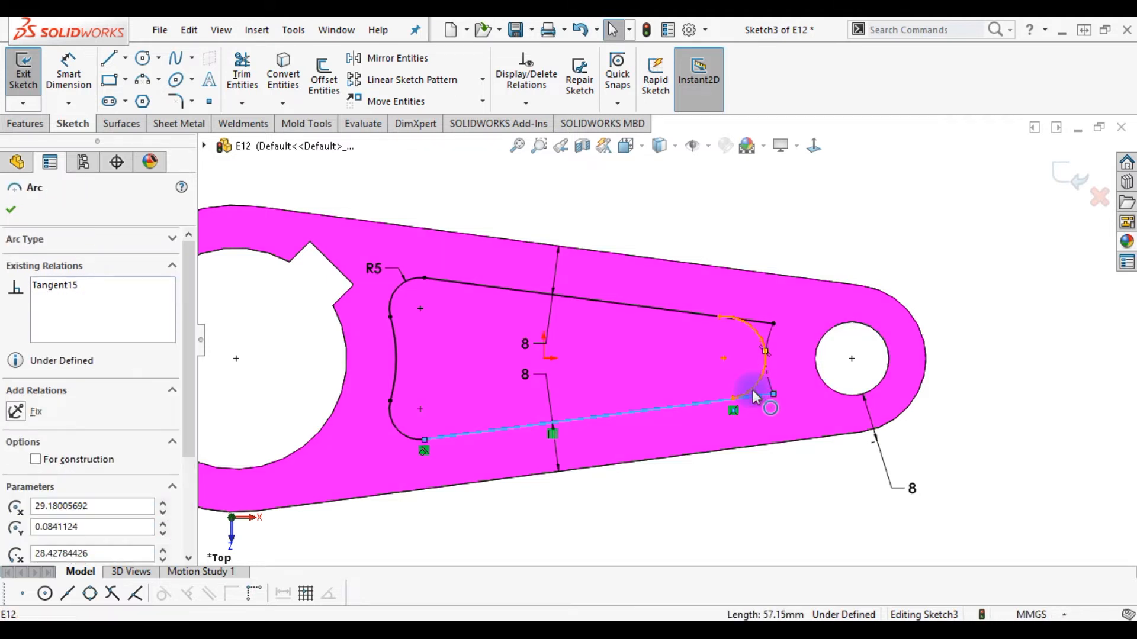
{"action": "left_click", "coordinate": [754, 396], "text": "ctrl"}
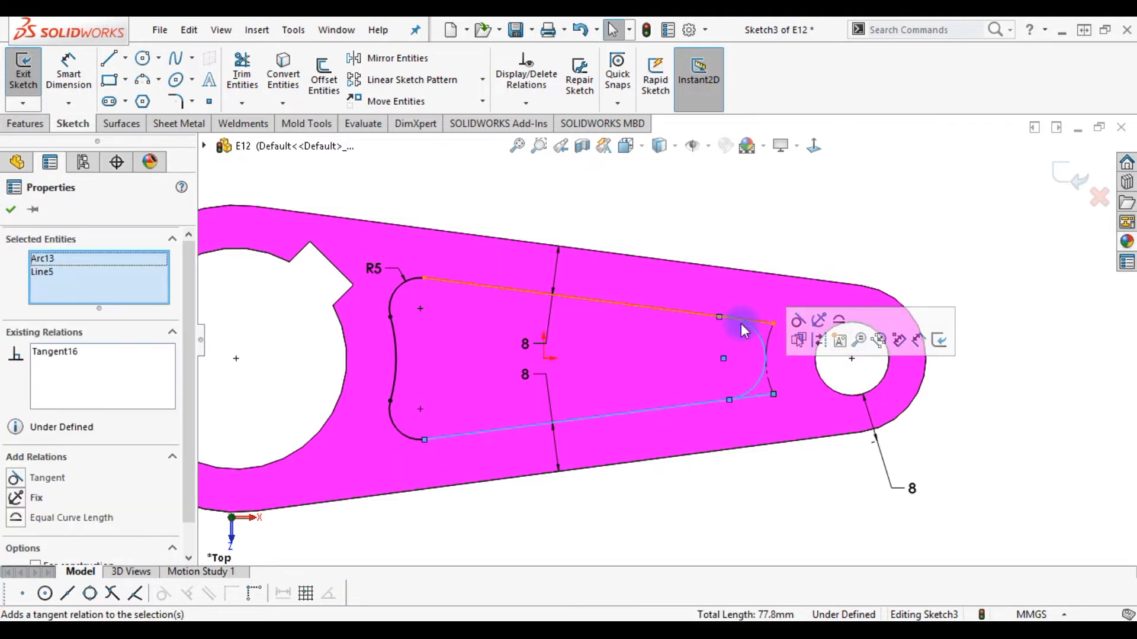
{"action": "left_click", "coordinate": [758, 323]}
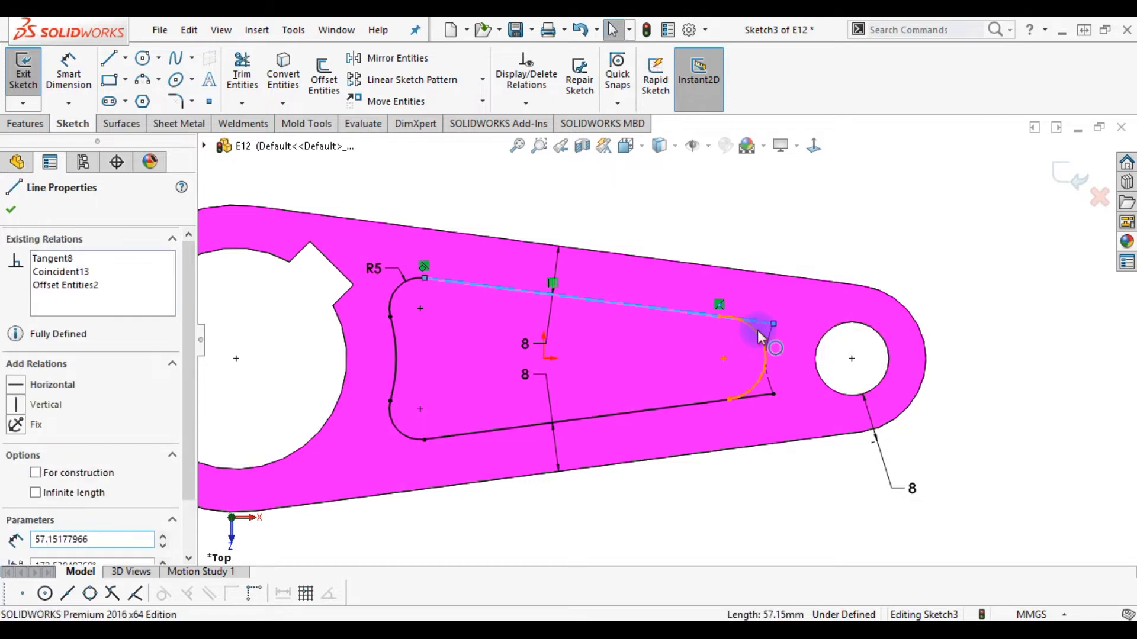
{"action": "left_click", "coordinate": [757, 330]}
{"action": "left_click", "coordinate": [743, 320], "text": "ctrl"}
{"action": "left_click", "coordinate": [802, 261]}
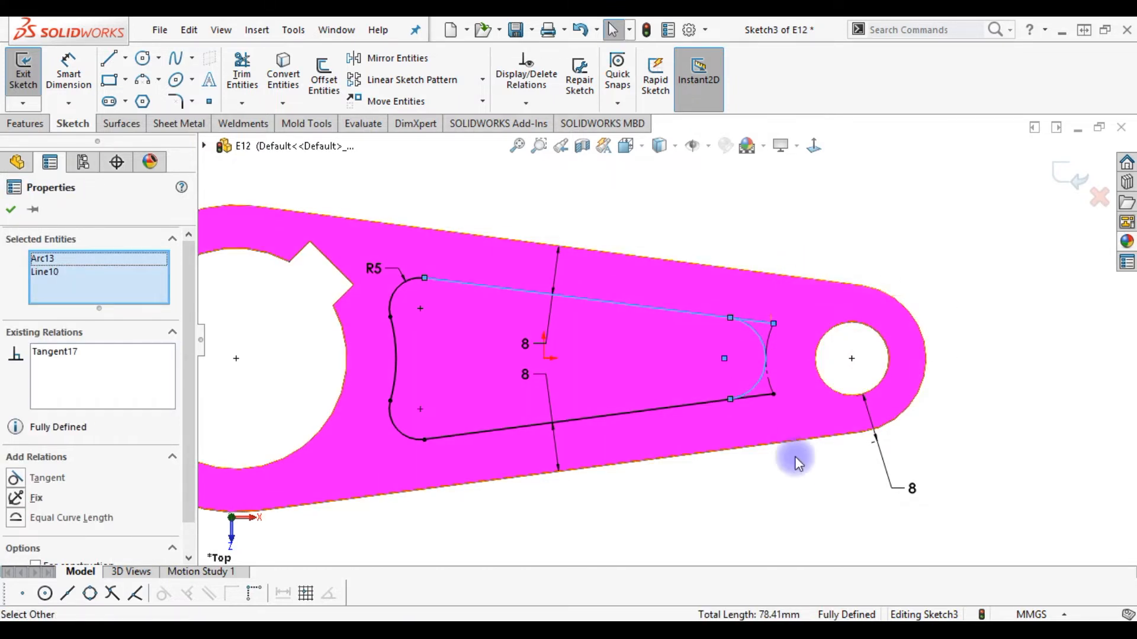
{"action": "left_click", "coordinate": [796, 464]}
- Trim the slanted line ends extending past the new arc and exit the pocket sketch
{"action": "right_click_drag", "start_coordinate": [820, 473], "coordinate": [759, 441]}
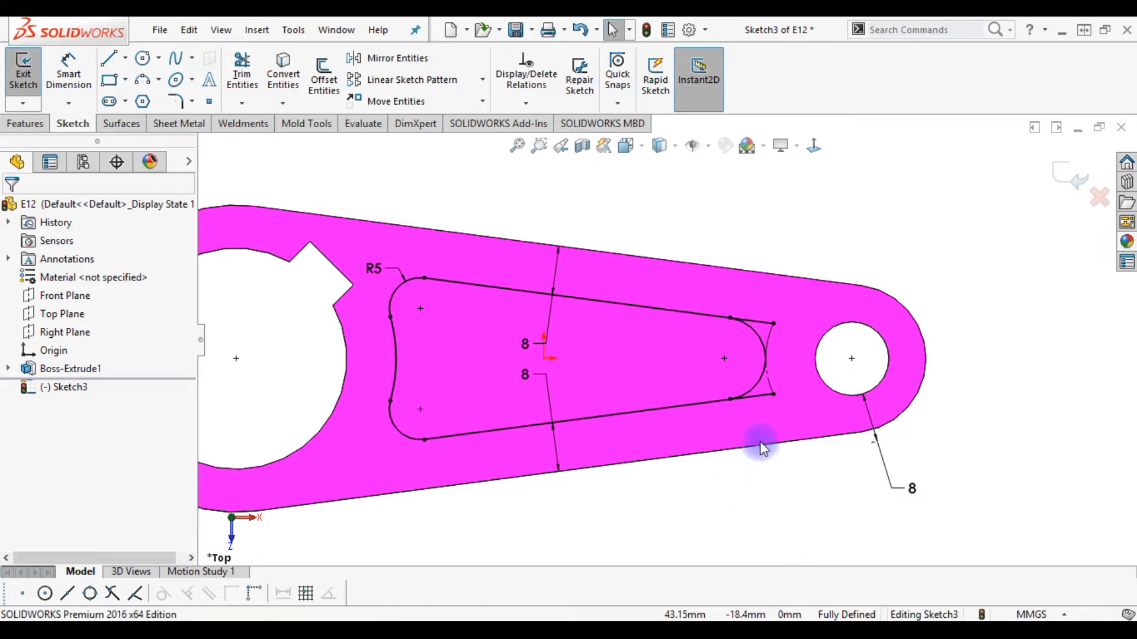
{"action": "left_click_drag", "start_coordinate": [764, 395], "coordinate": [765, 392]}
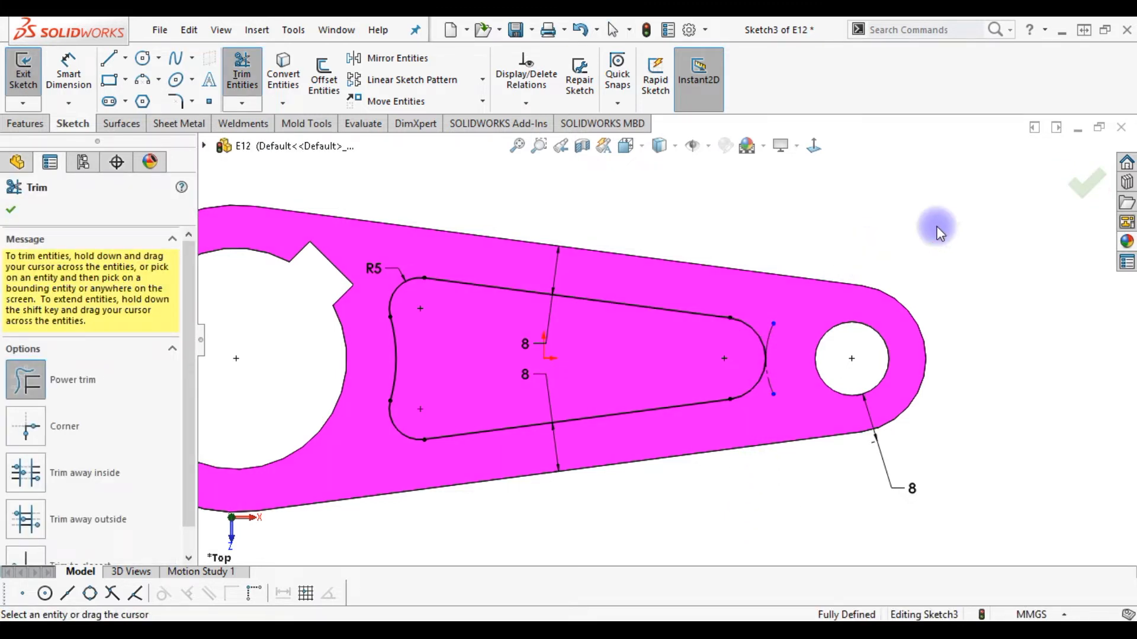
{"action": "left_click", "coordinate": [1078, 181]}
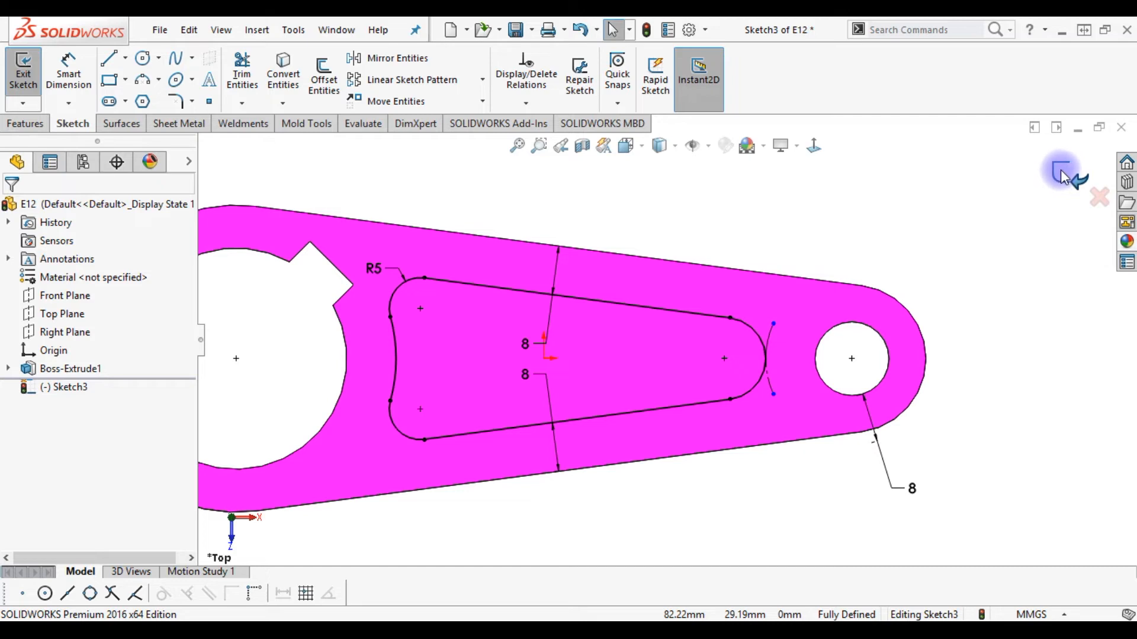
{"action": "left_click", "coordinate": [1064, 176]}
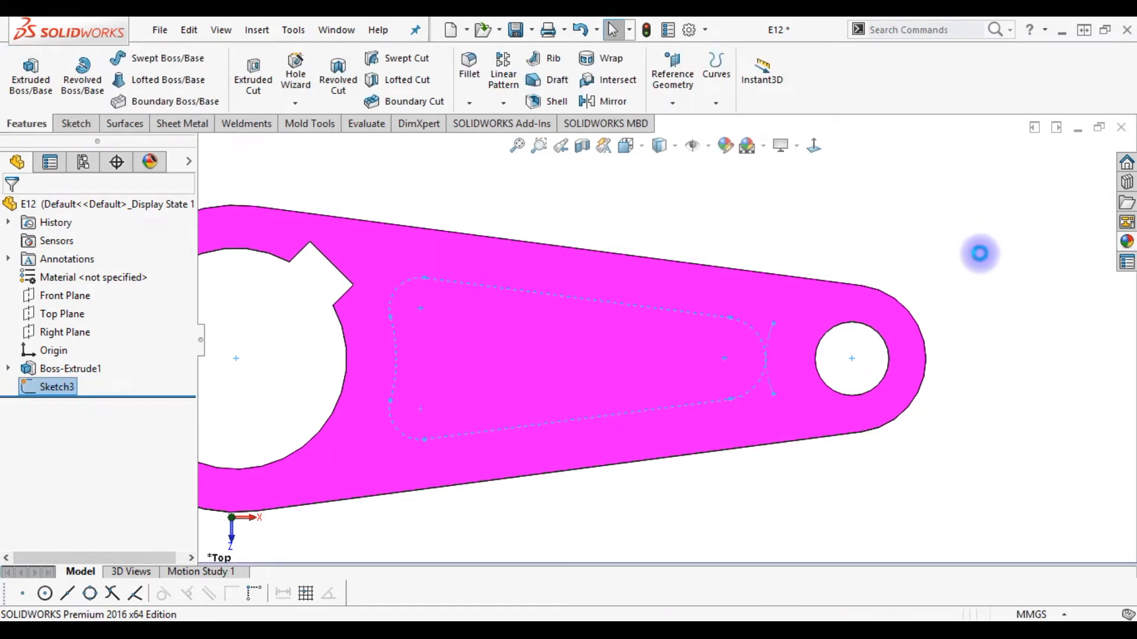
- Cut-extrude the closed pocket contour with the Through All - Both end condition
{"action": "key", "text": "ctrl+7"}
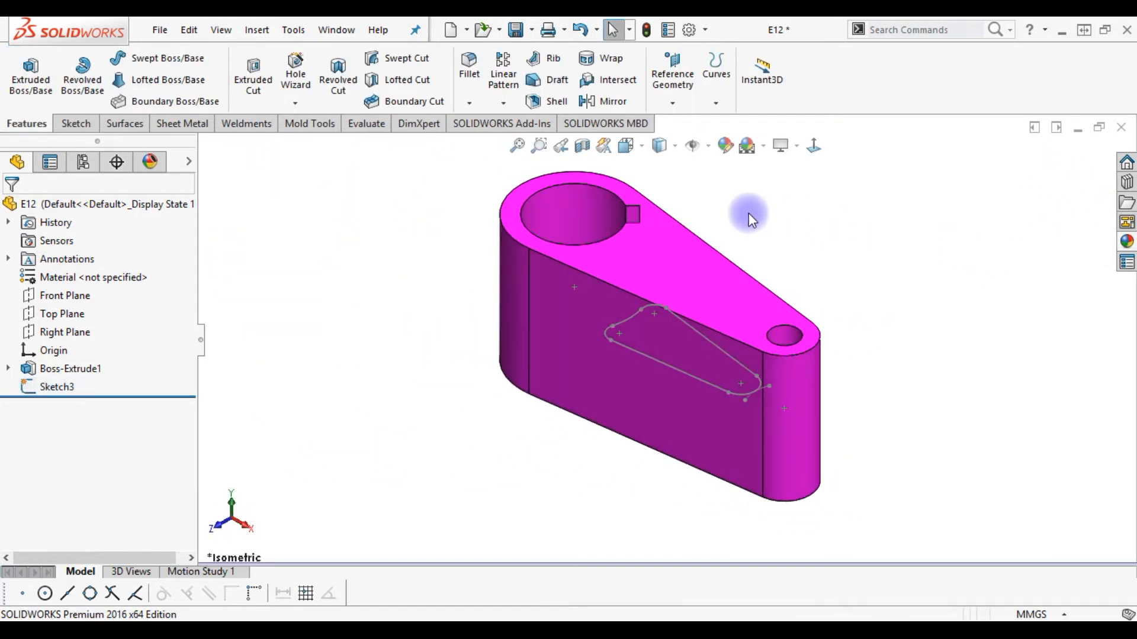
{"action": "left_click", "coordinate": [261, 88]}
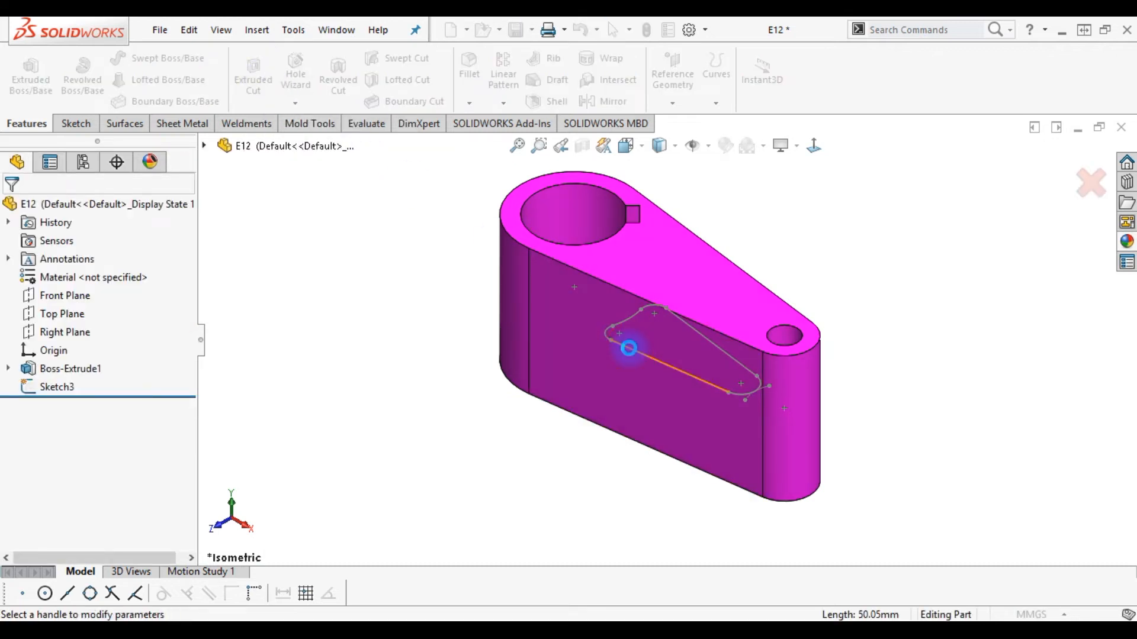
{"action": "left_click", "coordinate": [629, 348]}
{"action": "left_click", "coordinate": [109, 311]}
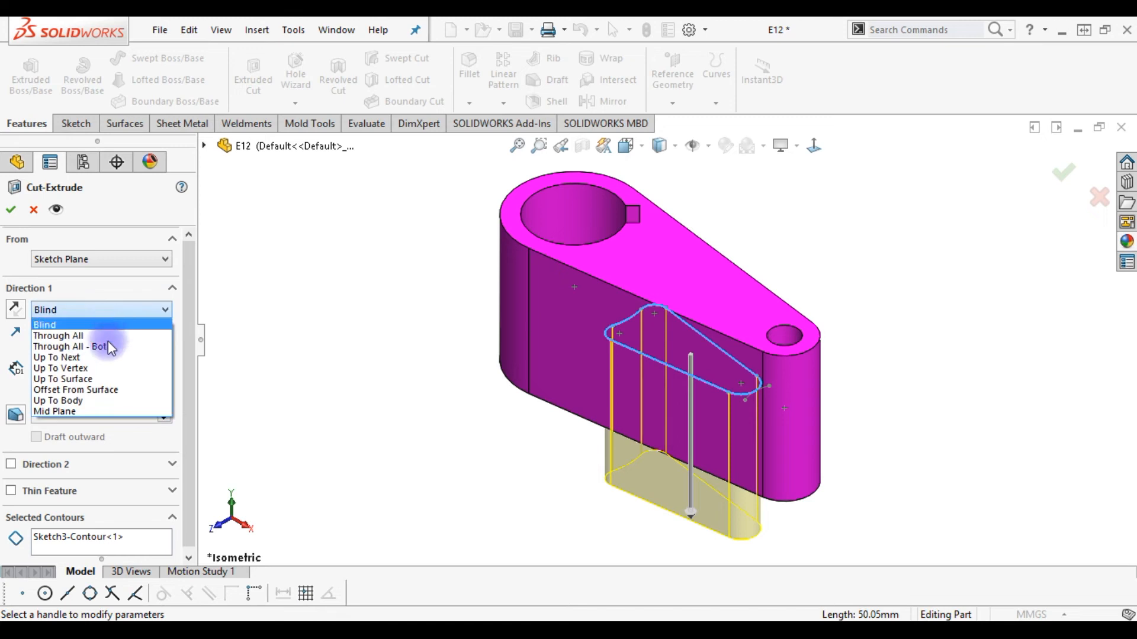
{"action": "left_click", "coordinate": [109, 345]}
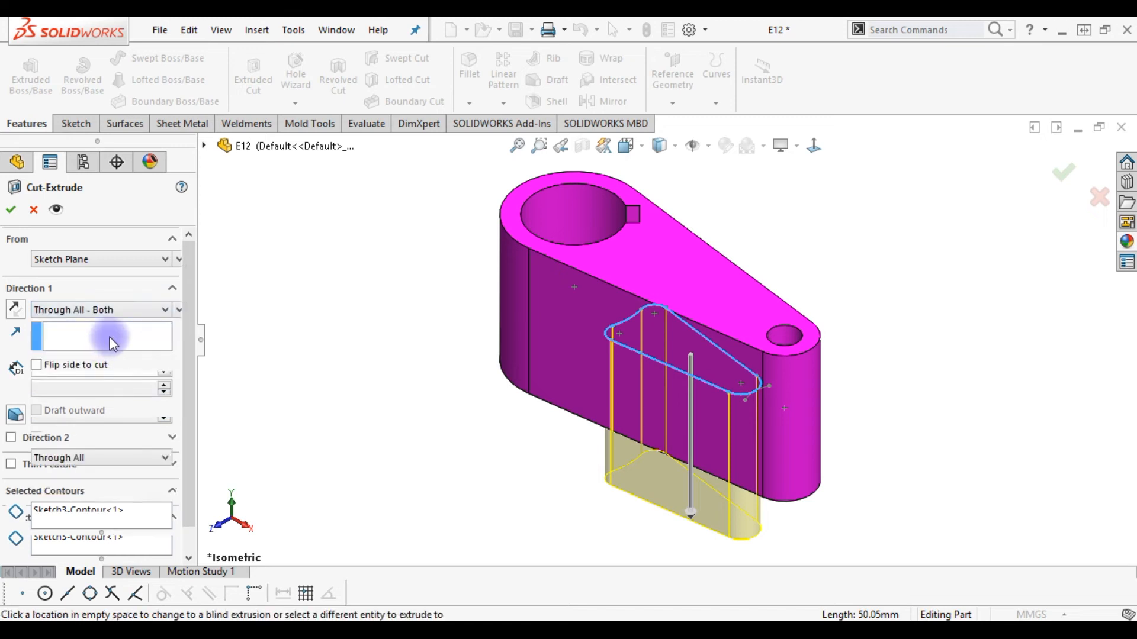
{"action": "left_click", "coordinate": [11, 209]}
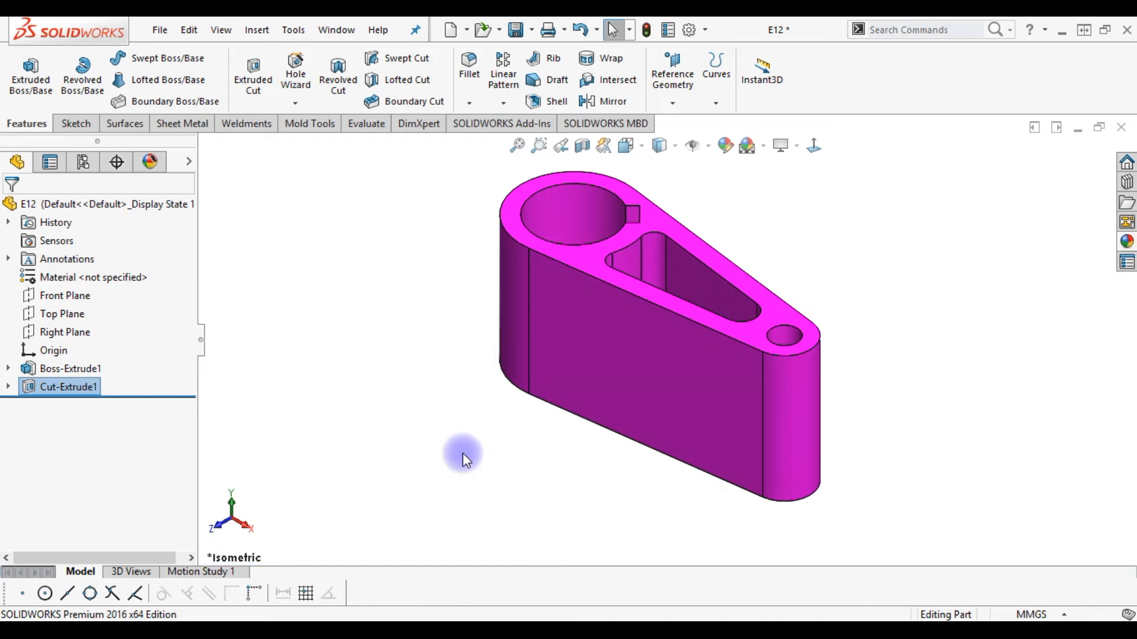
- Start a sketch on the Front Plane and draw a vertical centerline about 80 mm long through the large-hole end
{"action": "left_click", "coordinate": [65, 295]}
{"action": "left_click", "coordinate": [88, 279]}
{"action": "left_click", "coordinate": [766, 141]}
{"action": "left_click", "coordinate": [817, 141]}
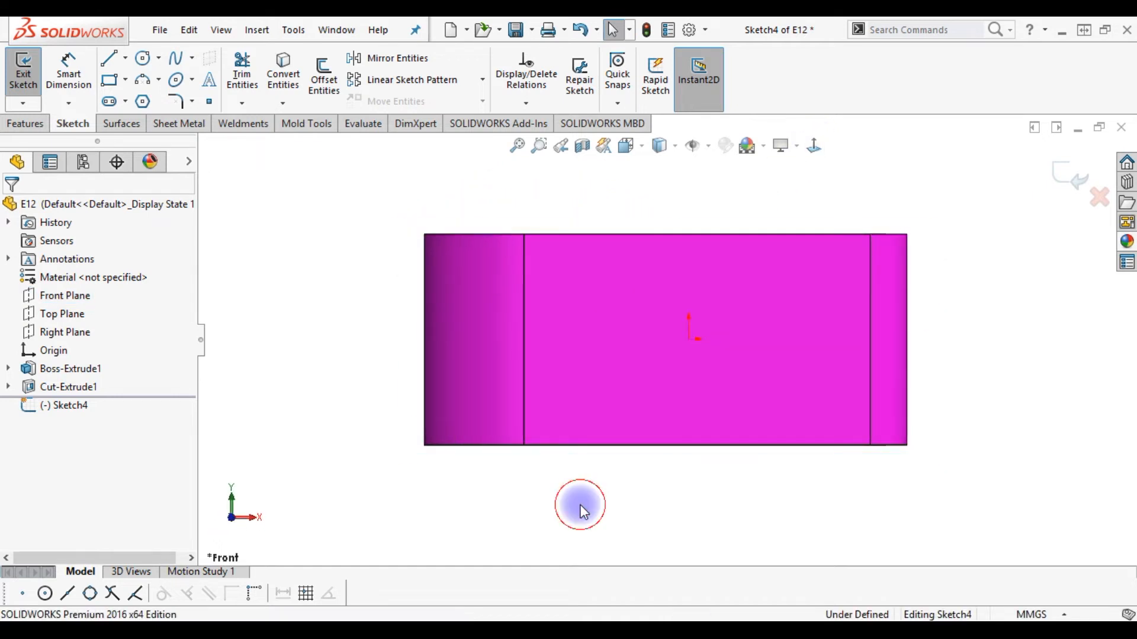
{"action": "left_click", "coordinate": [125, 57]}
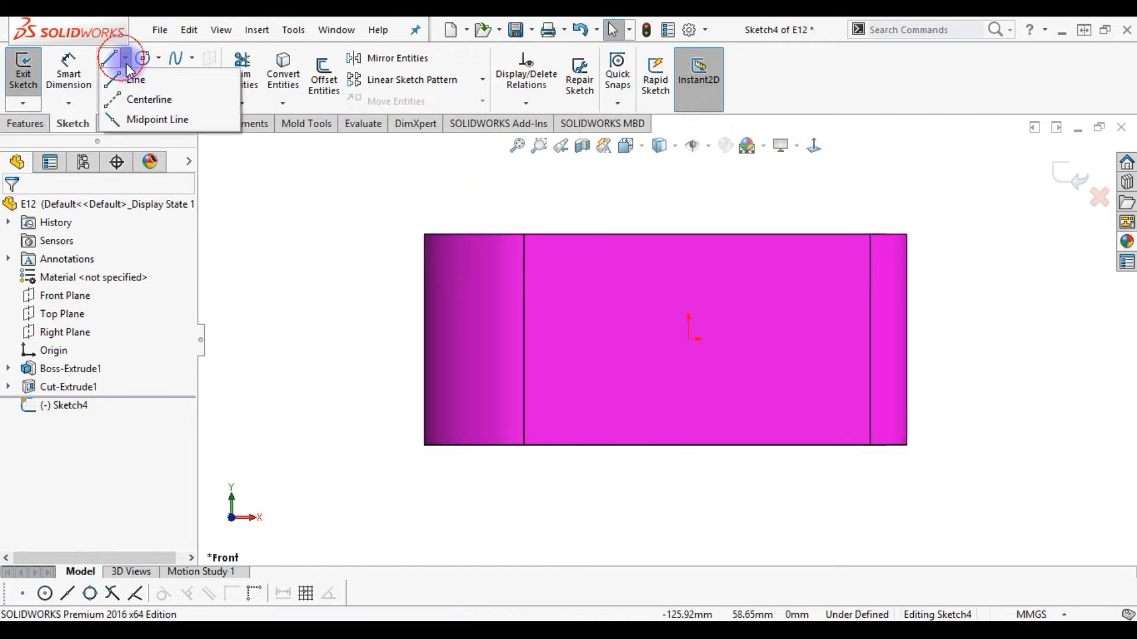
{"action": "left_click", "coordinate": [148, 99]}
{"action": "left_click", "coordinate": [482, 205]}
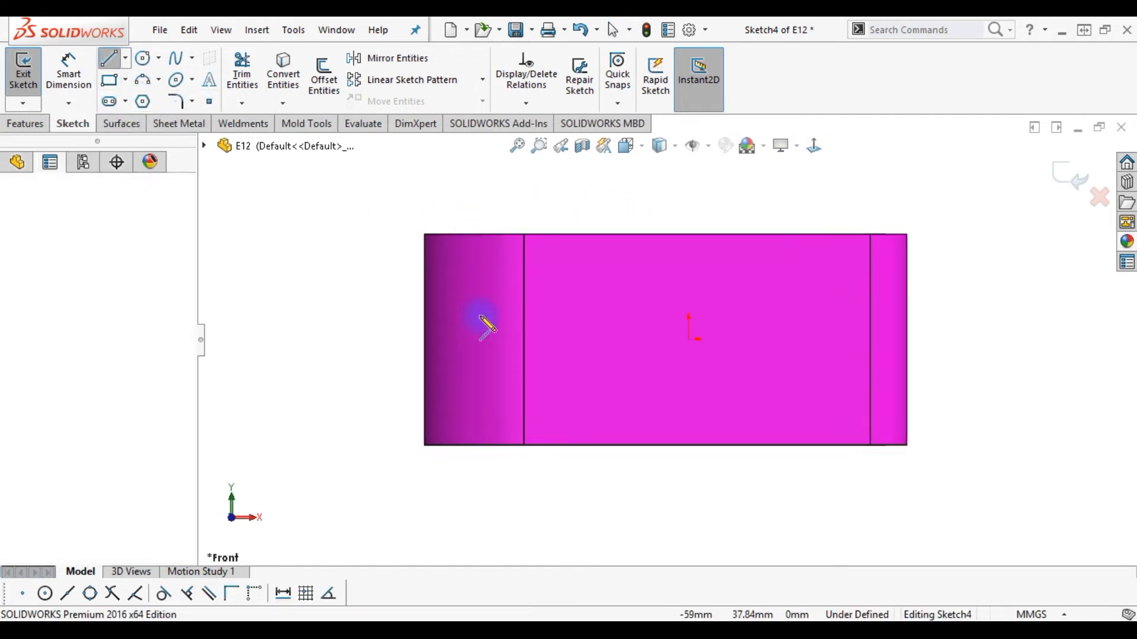
{"action": "left_click", "coordinate": [482, 486]}
{"action": "key", "text": "Escape"}
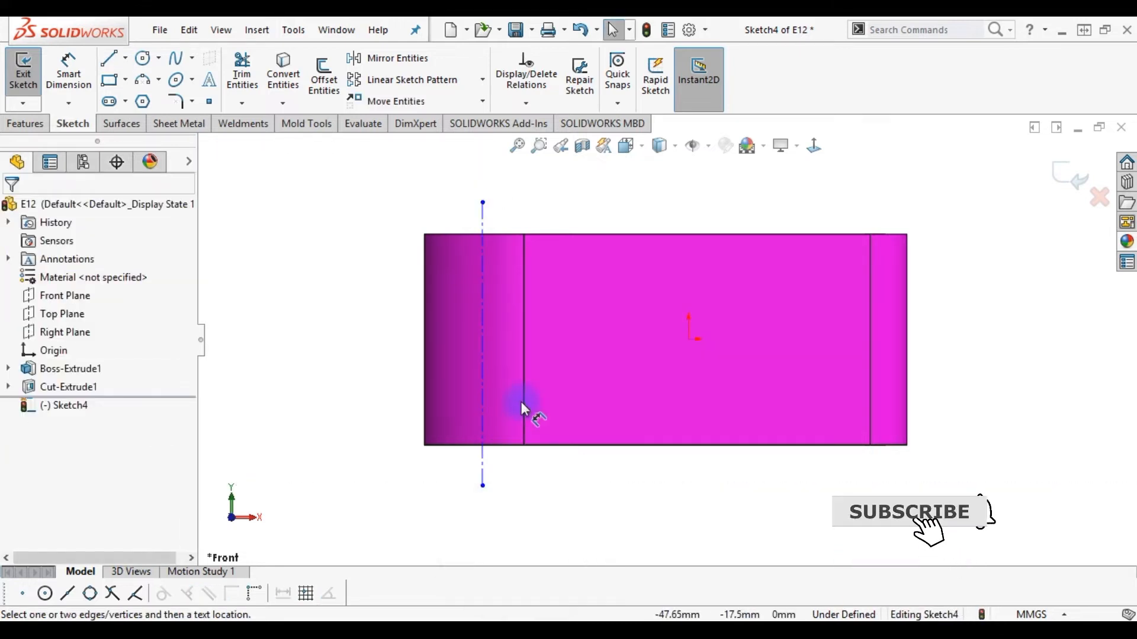
- Dimension the centerline 25 mm from the outer edge of the large-hole end
{"action": "left_click", "coordinate": [422, 431]}
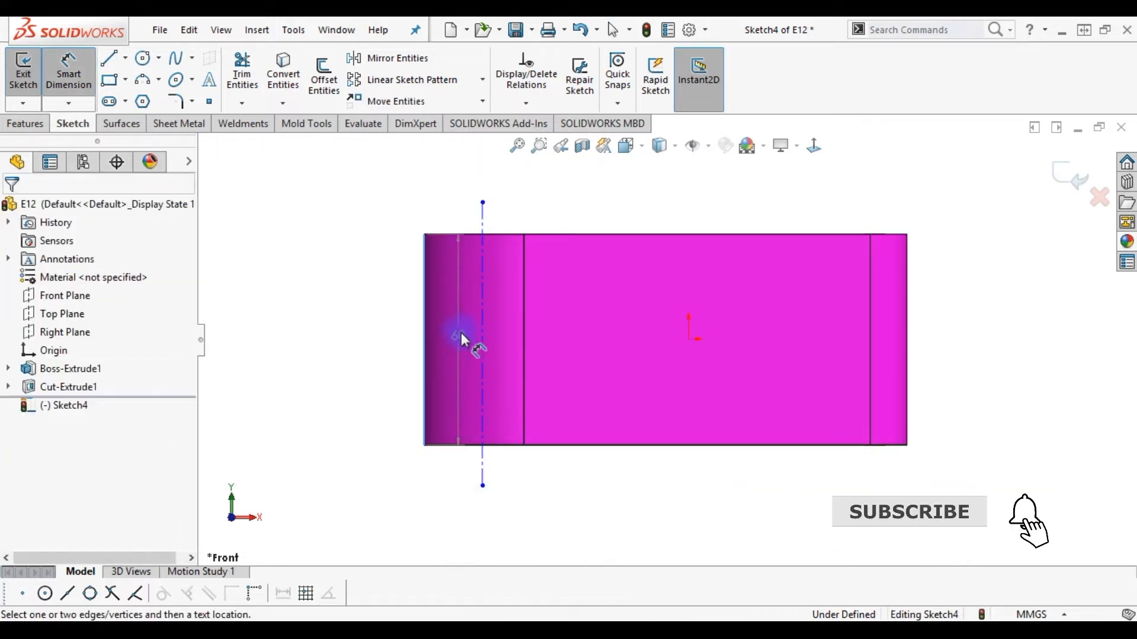
{"action": "left_click", "coordinate": [482, 336]}
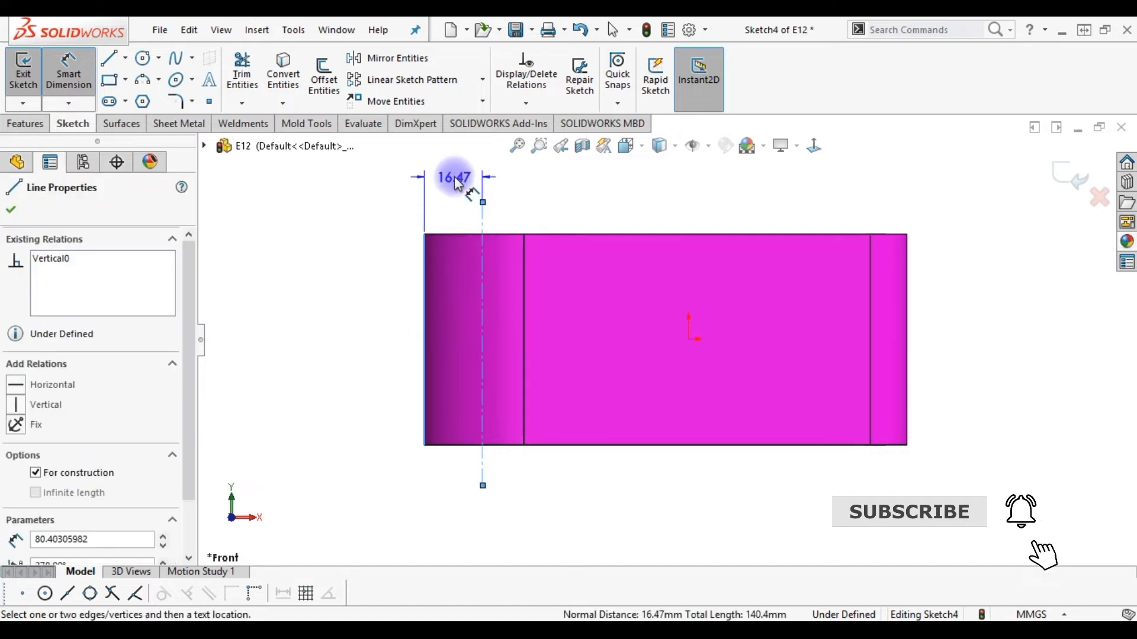
{"action": "left_click", "coordinate": [453, 176]}
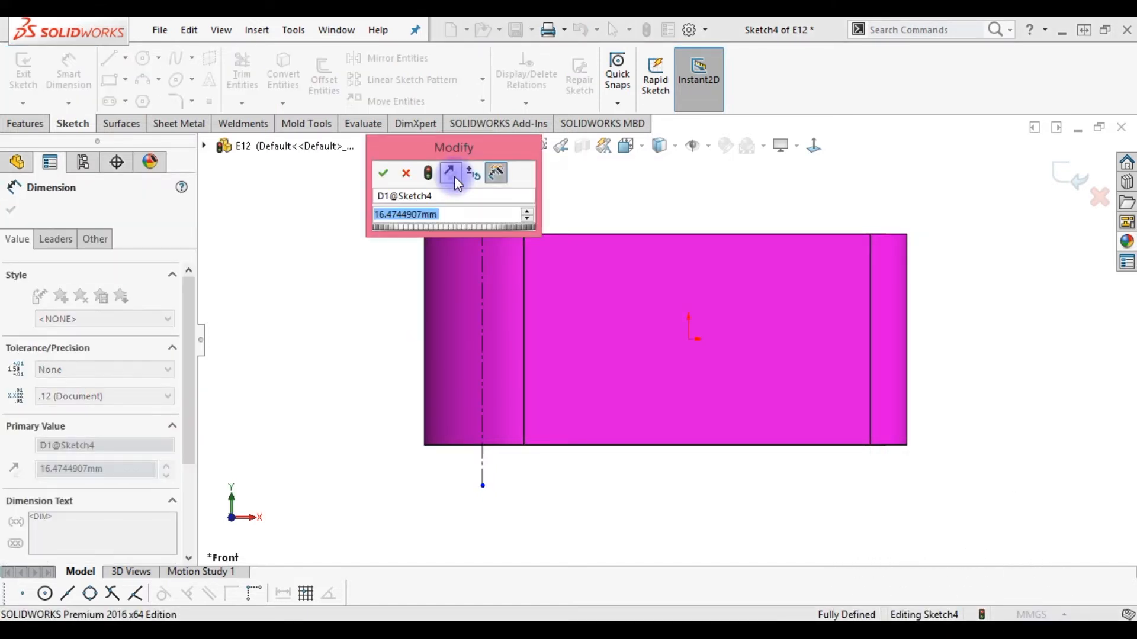
{"action": "type", "text": "25"}
{"action": "key", "text": "Return"}
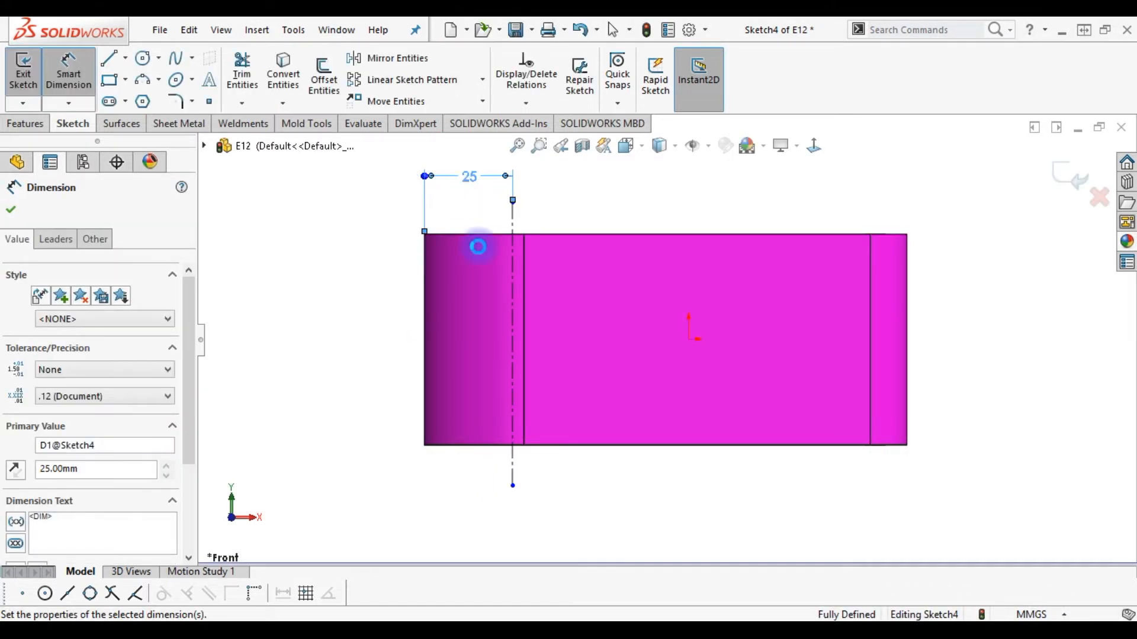
{"action": "left_click", "coordinate": [620, 500]}
- Sketch a closed four-sided profile at the large-hole end's lower corner, with an upper line about 47 mm long and a line sloping to the bottom edge
{"action": "right_click_drag", "start_coordinate": [620, 500], "coordinate": [515, 485]}
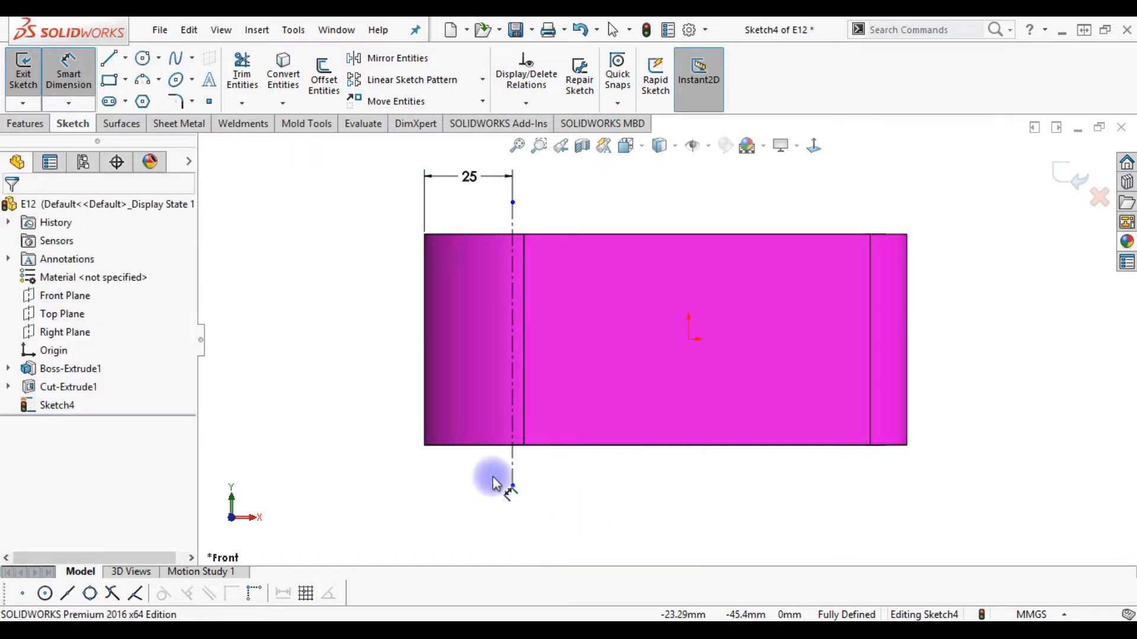
{"action": "left_click", "coordinate": [424, 365]}
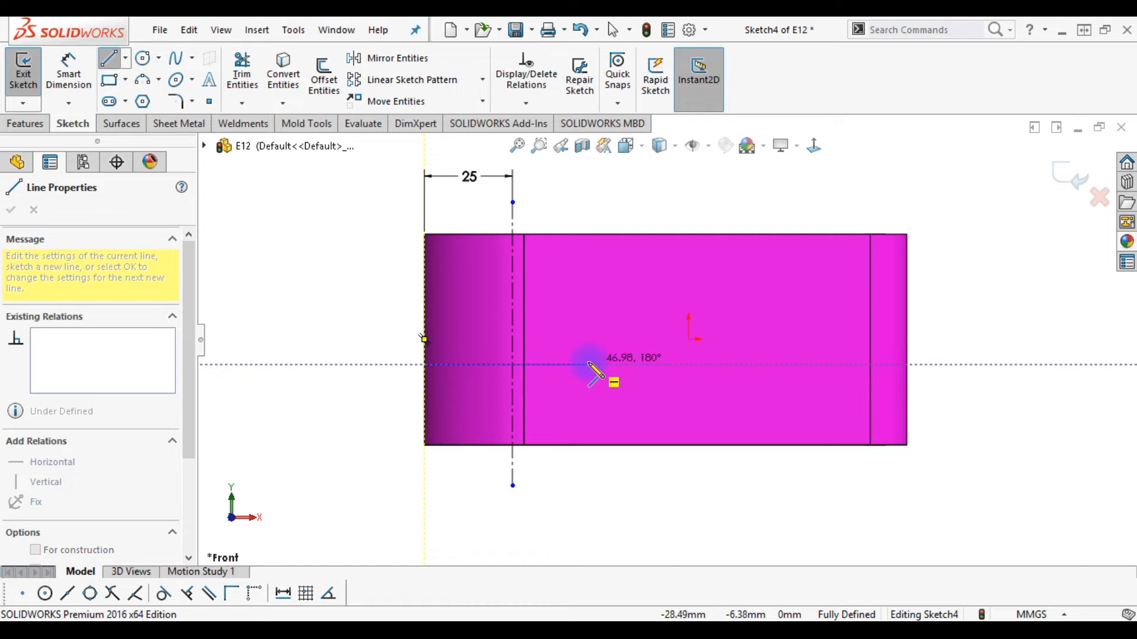
{"action": "left_click", "coordinate": [589, 365]}
{"action": "left_click", "coordinate": [722, 444]}
{"action": "left_click", "coordinate": [424, 444]}
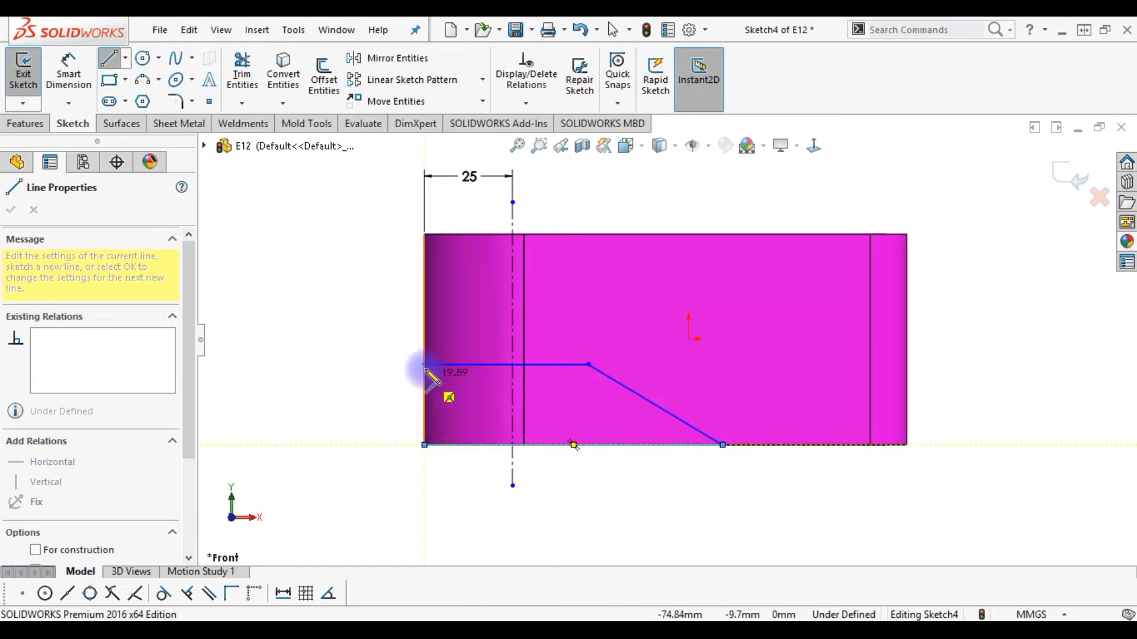
{"action": "left_click", "coordinate": [424, 365]}
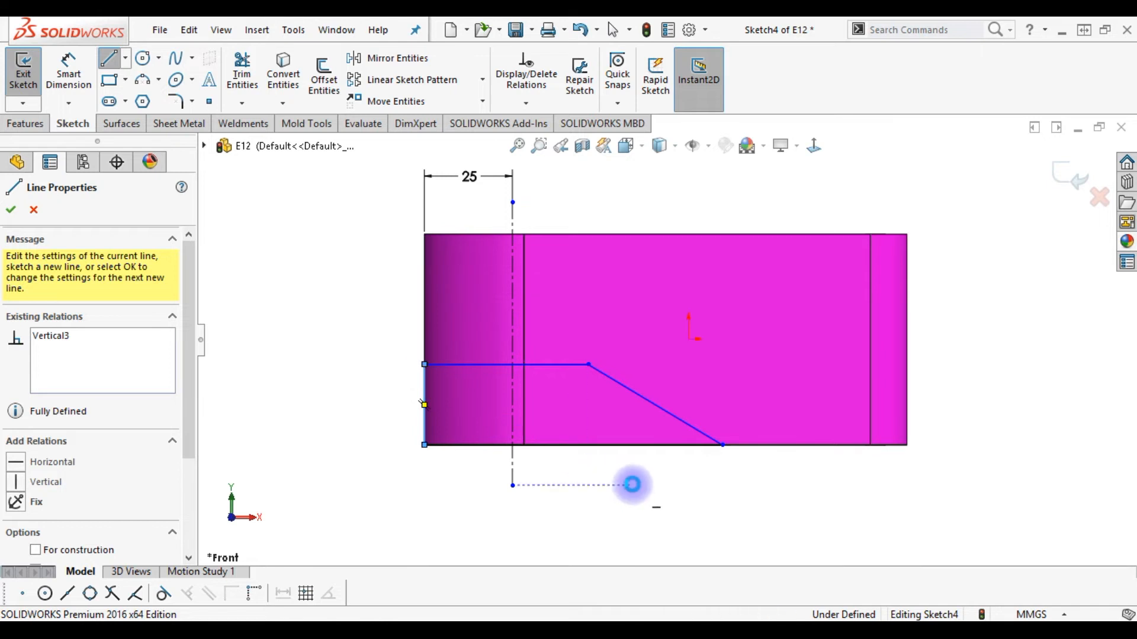
{"action": "key", "text": "Escape"}
- Dimension the sloping line's upper endpoint 35 mm from the vertical centerline
{"action": "right_click_drag", "start_coordinate": [622, 522], "coordinate": [619, 477]}
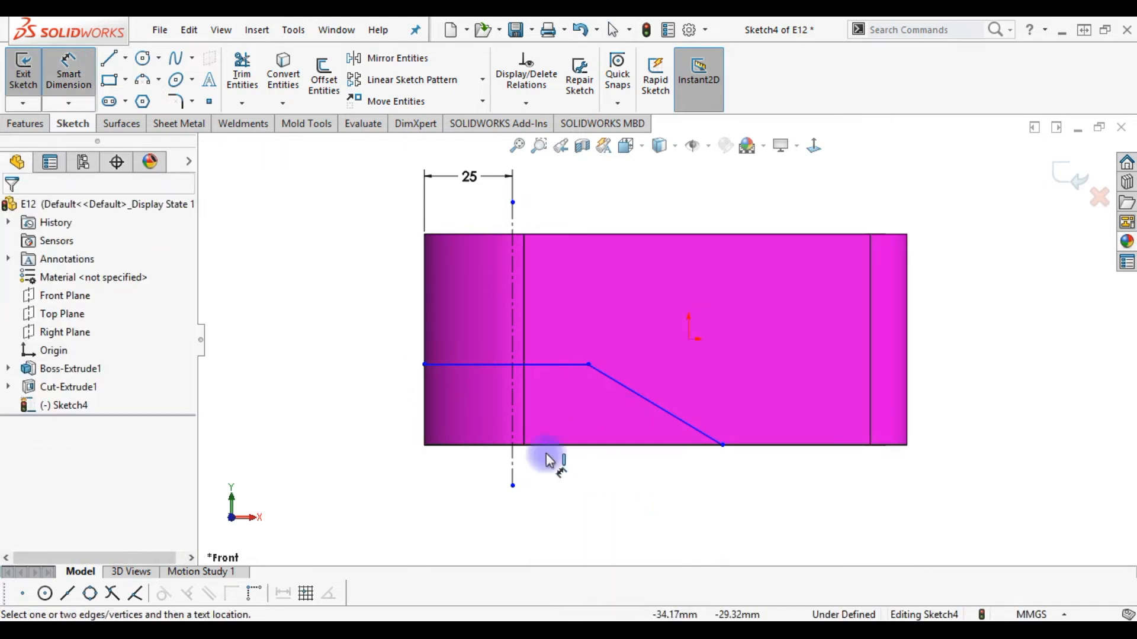
{"action": "left_click", "coordinate": [512, 474]}
{"action": "left_click", "coordinate": [586, 365]}
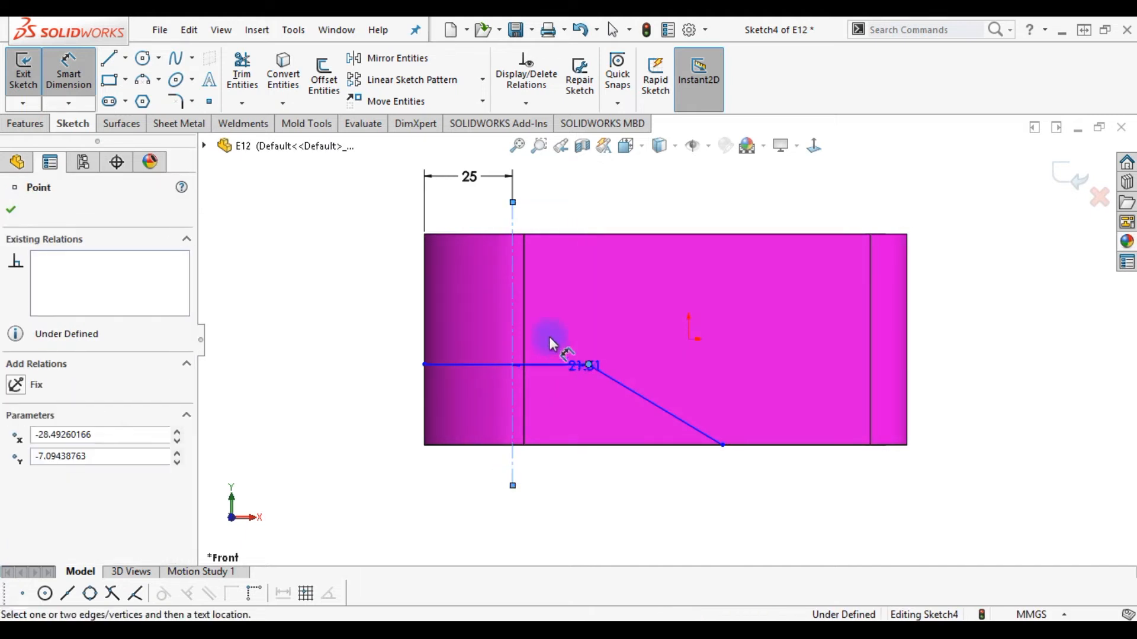
{"action": "left_click", "coordinate": [548, 333]}
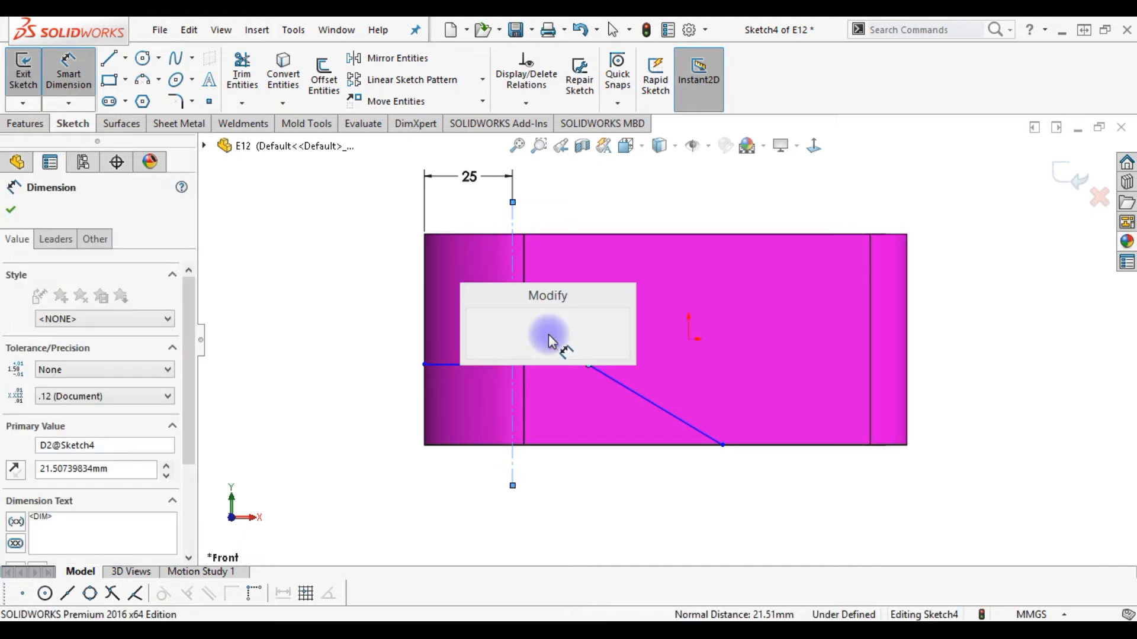
{"action": "type", "text": "35"}
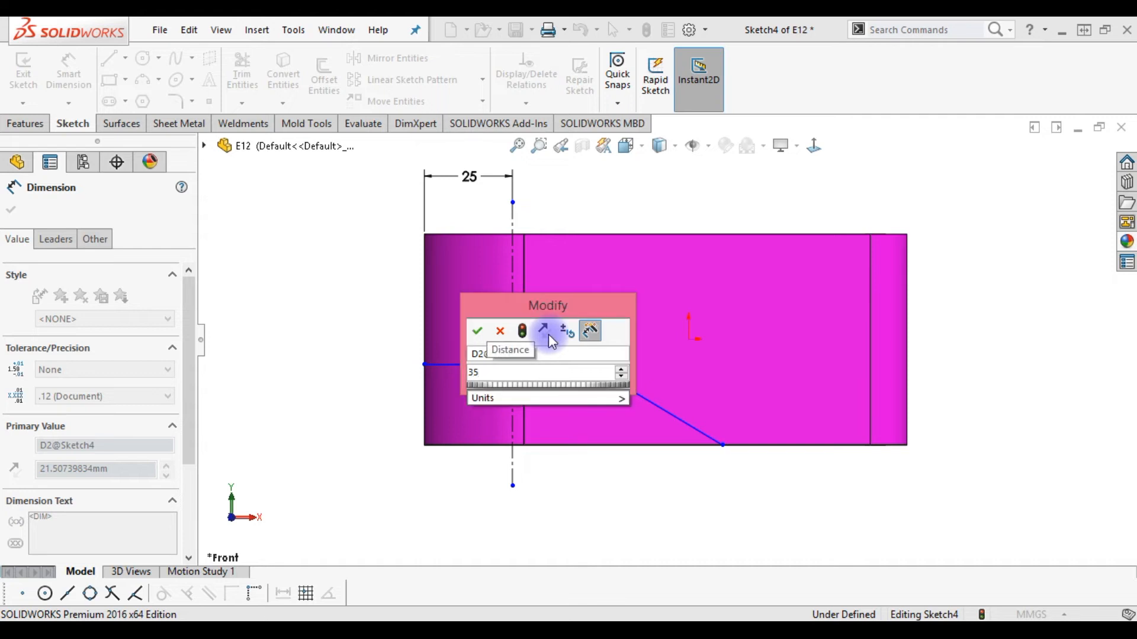
{"action": "key", "text": "Return"}
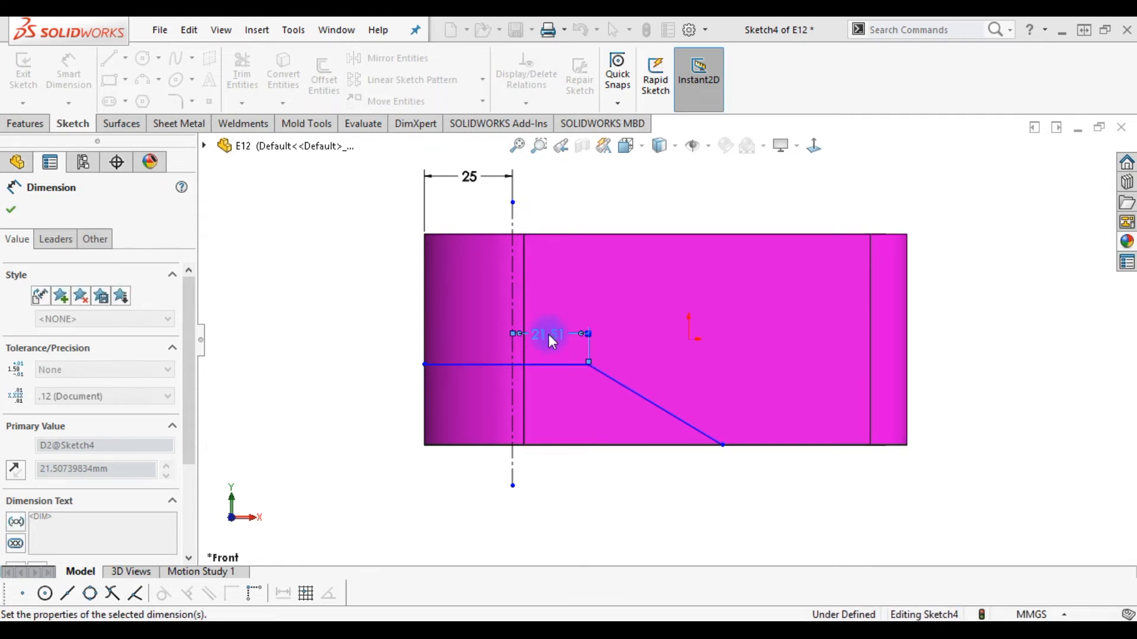
- Dimension the sloping line's lower endpoint 75 mm from the vertical centerline
{"action": "left_click", "coordinate": [509, 474]}
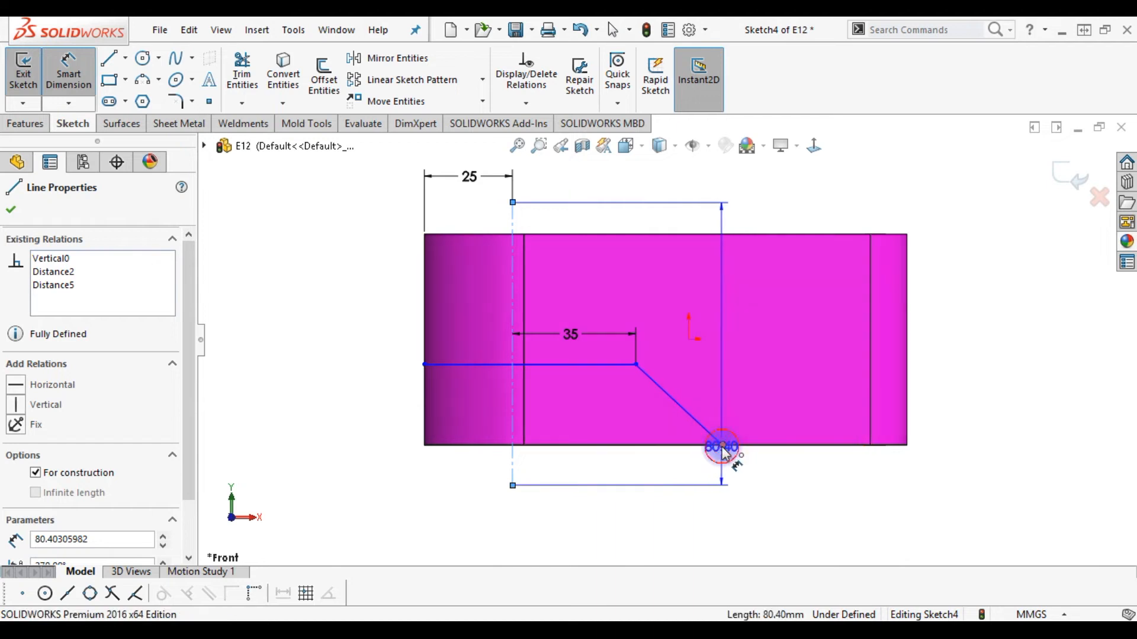
{"action": "left_click", "coordinate": [722, 444]}
{"action": "left_click", "coordinate": [597, 525]}
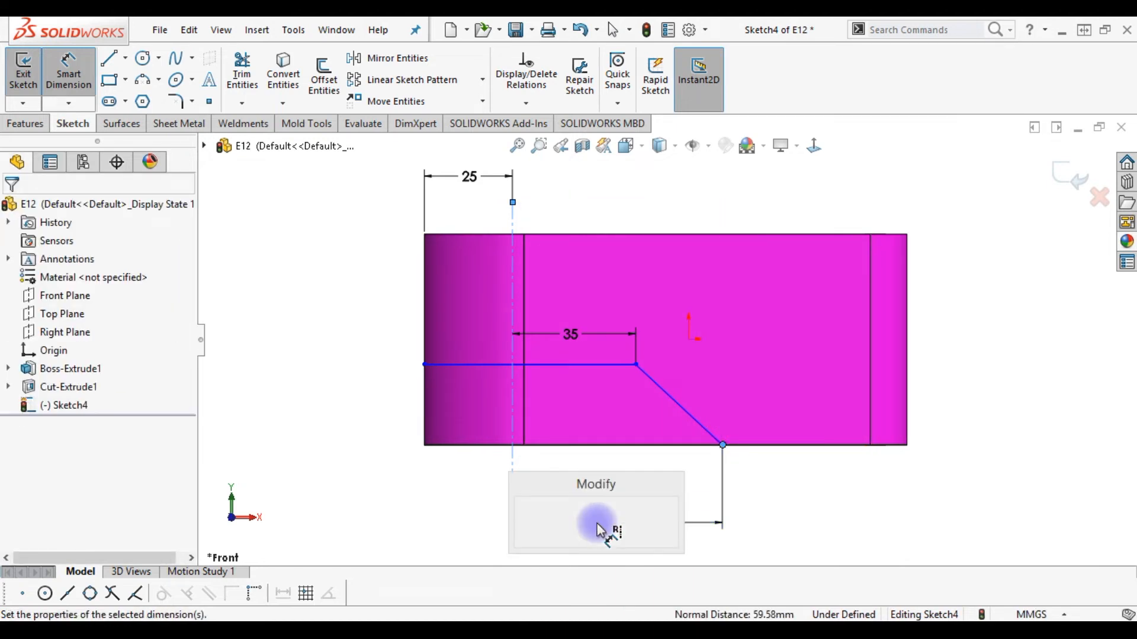
{"action": "type", "text": "75"}
{"action": "key", "text": "Return"}
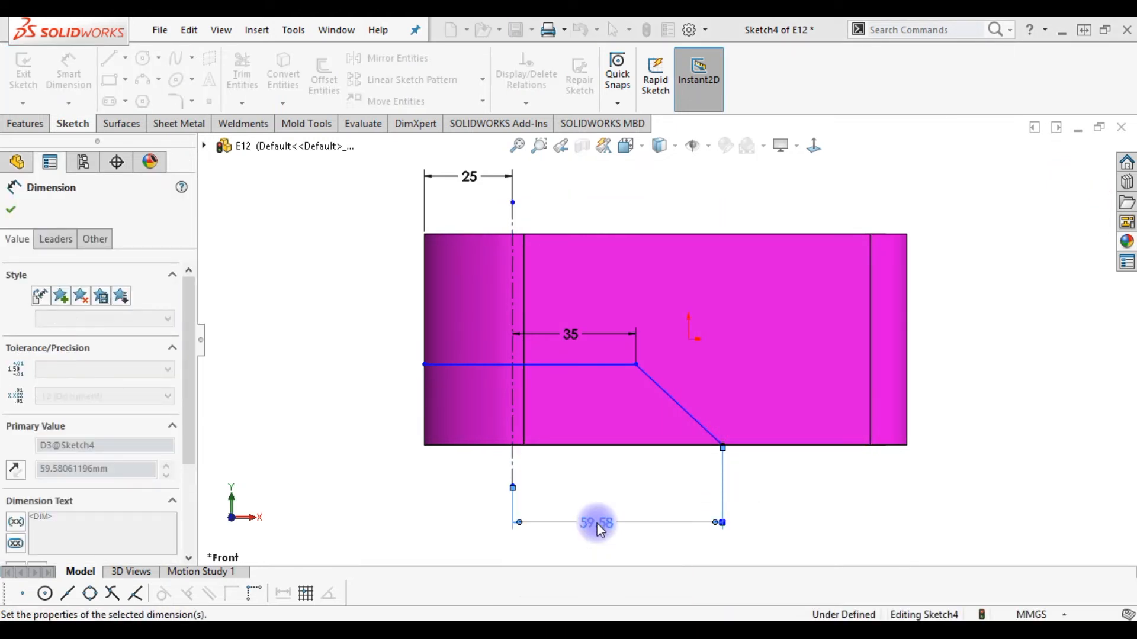
{"action": "left_click", "coordinate": [826, 488]}
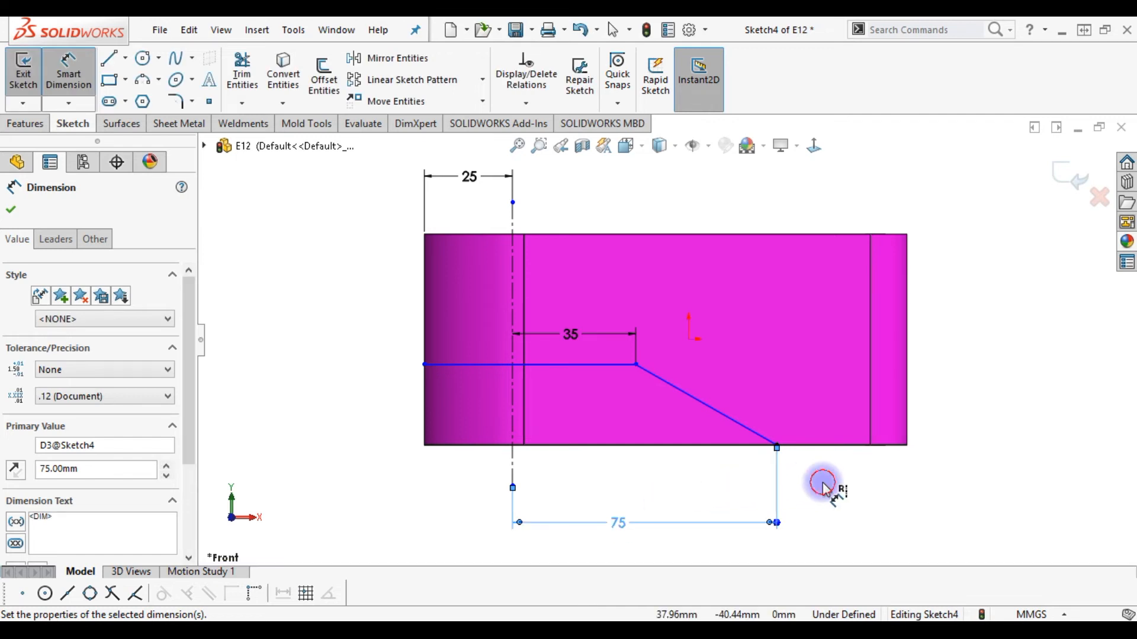
- Dimension the profile's upper horizontal line 23 mm above the part's bottom edge
{"action": "left_click", "coordinate": [442, 445]}
{"action": "key", "text": "Escape"}
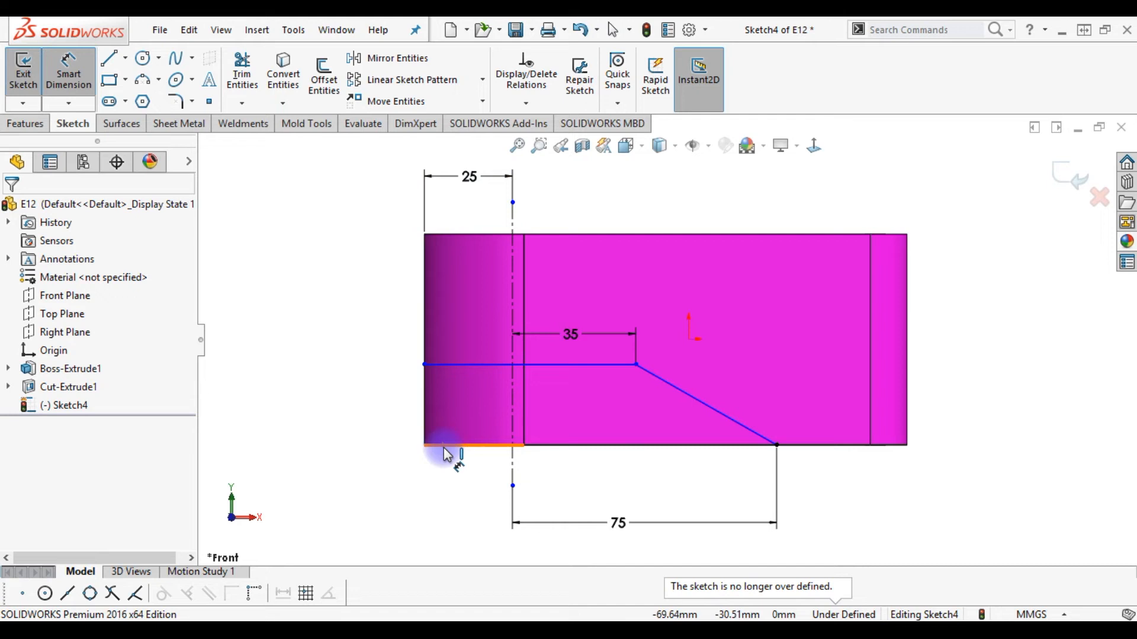
{"action": "left_click", "coordinate": [441, 367]}
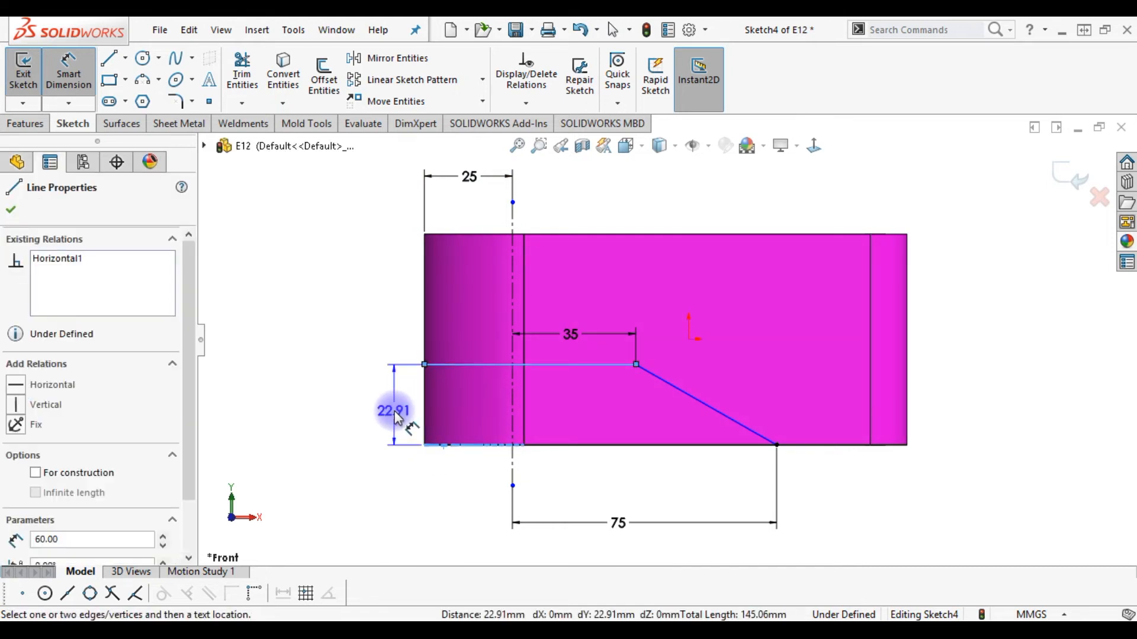
{"action": "left_click", "coordinate": [393, 410]}
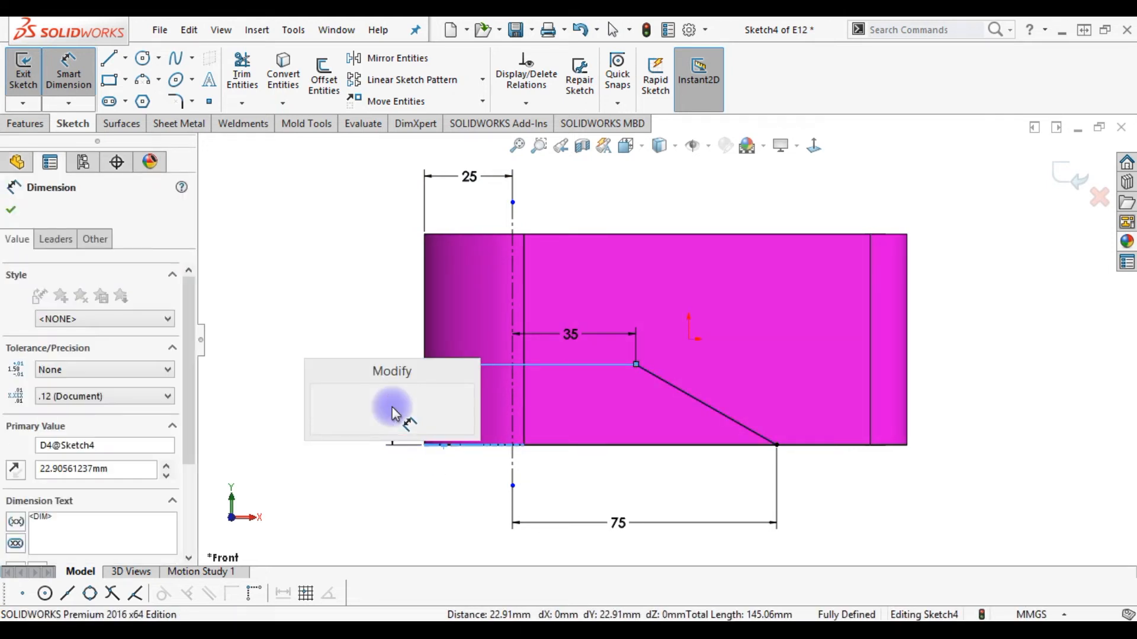
{"action": "type", "text": "23"}
{"action": "key", "text": "Return"}
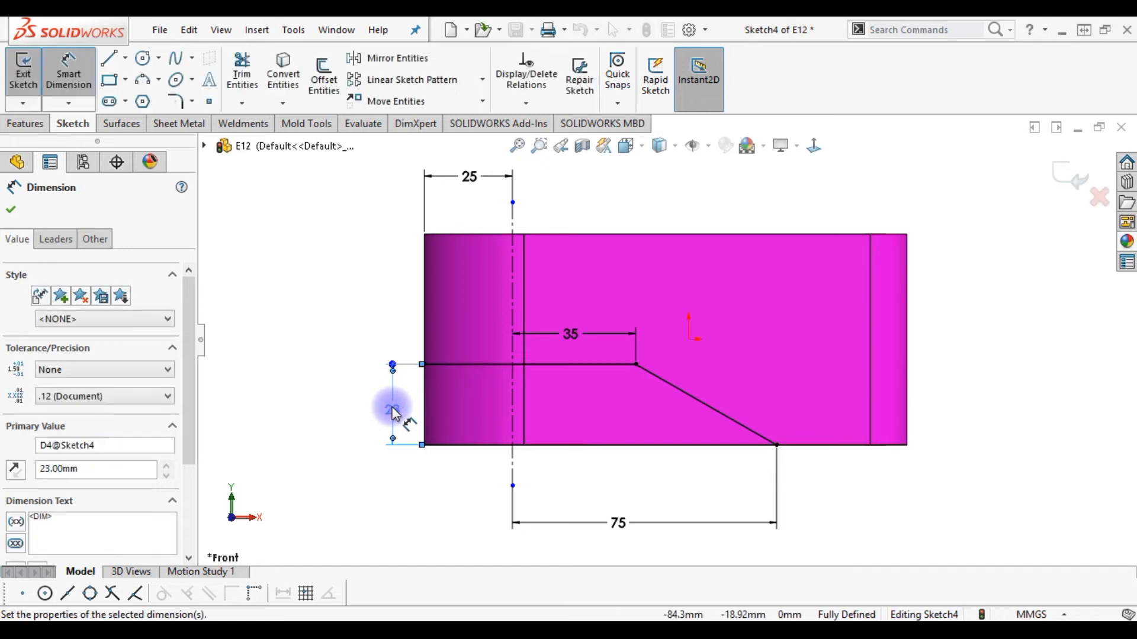
{"action": "key", "text": "Escape"}
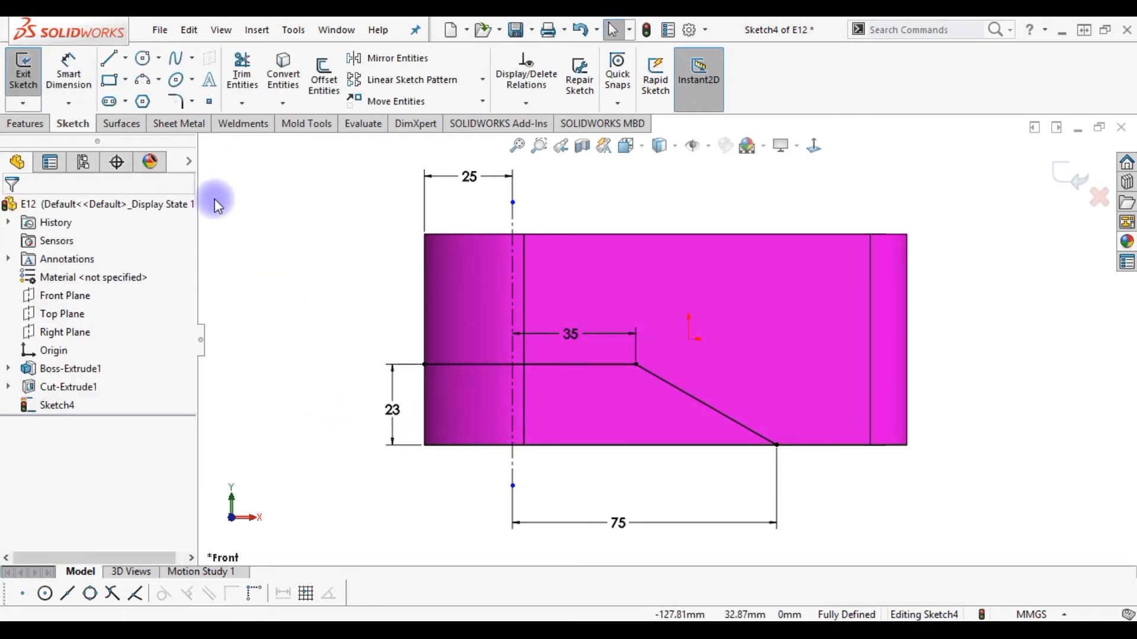
- Draw a horizontal line along the bottom edge from the sloping line's lower end to the part's small-end corner
{"action": "left_click", "coordinate": [108, 64]}
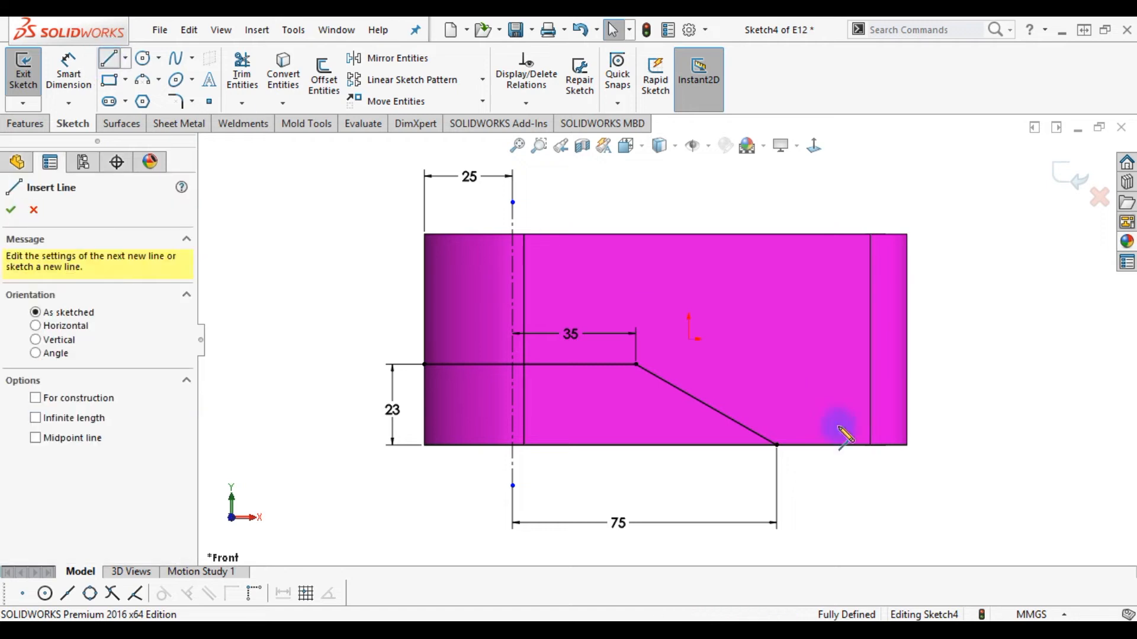
{"action": "left_click", "coordinate": [776, 444]}
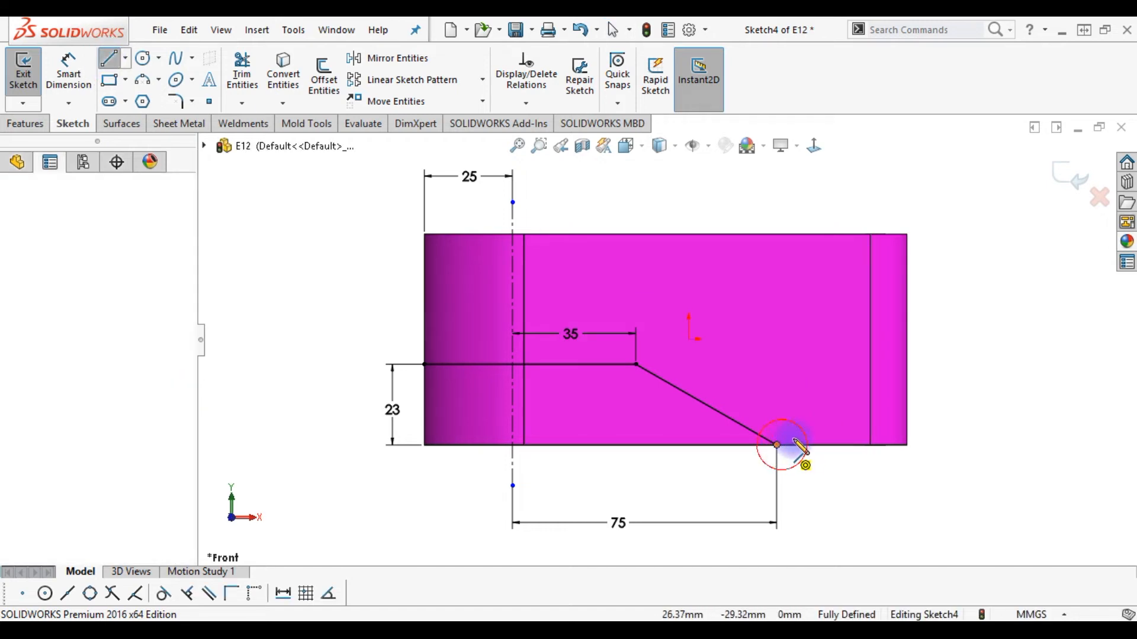
{"action": "left_click", "coordinate": [907, 445]}
{"action": "key", "text": "Escape"}
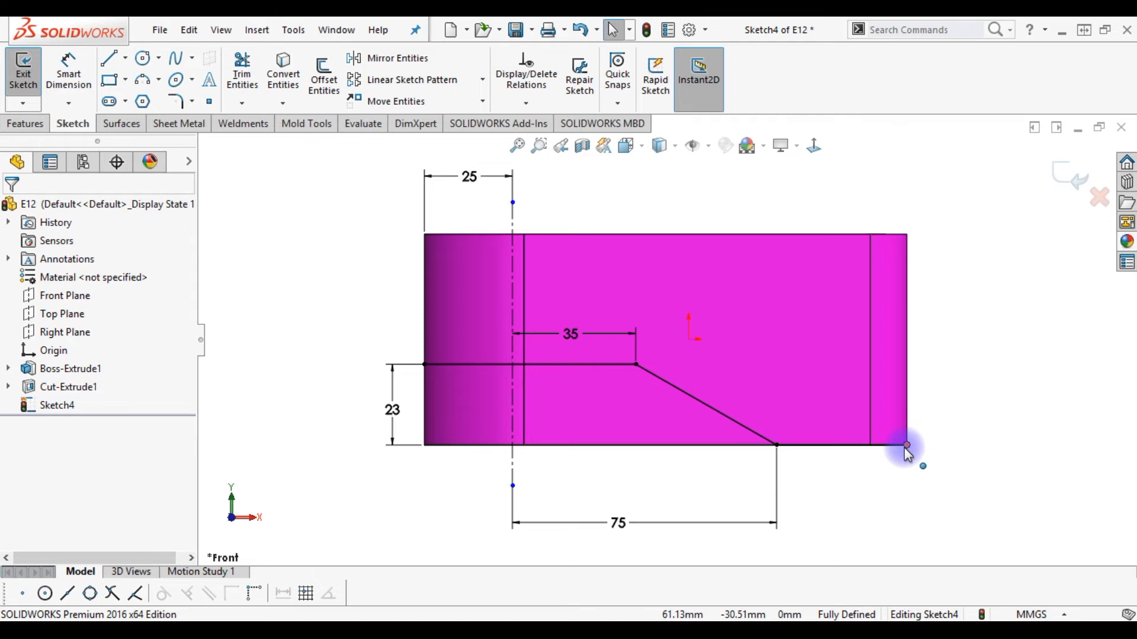
- Round both ends of the sloping line with 20 mm sketch fillets
{"action": "left_click", "coordinate": [183, 105]}
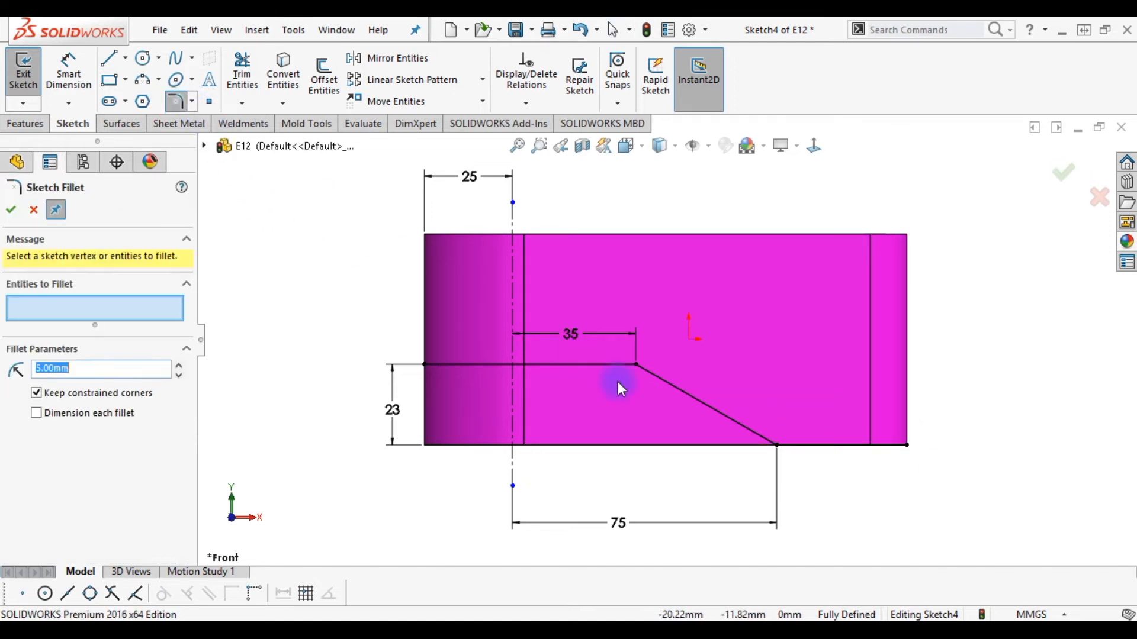
{"action": "left_click_drag", "start_coordinate": [587, 481], "coordinate": [819, 355]}
{"action": "left_click_drag", "start_coordinate": [93, 383], "coordinate": [34, 383]}
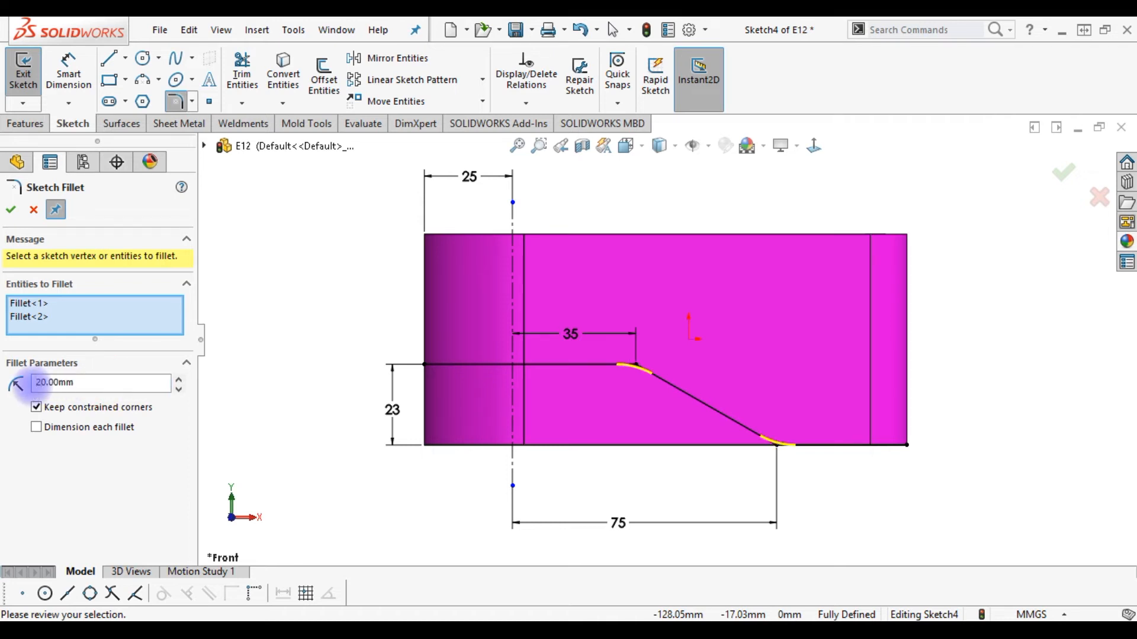
{"action": "left_click", "coordinate": [12, 210]}
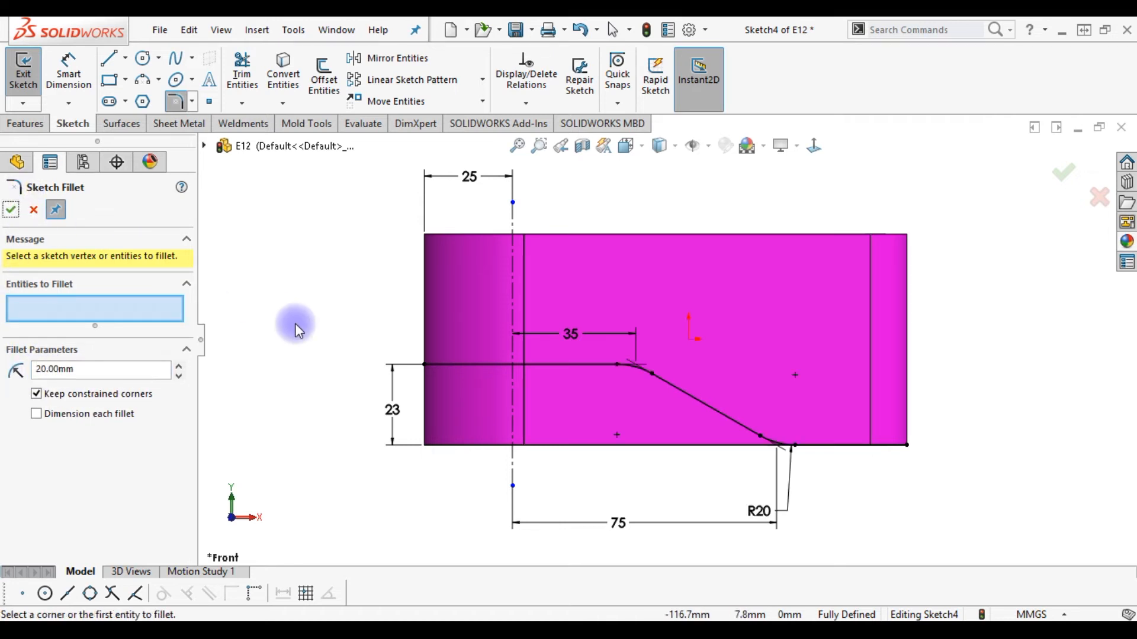
{"action": "left_click", "coordinate": [14, 211]}
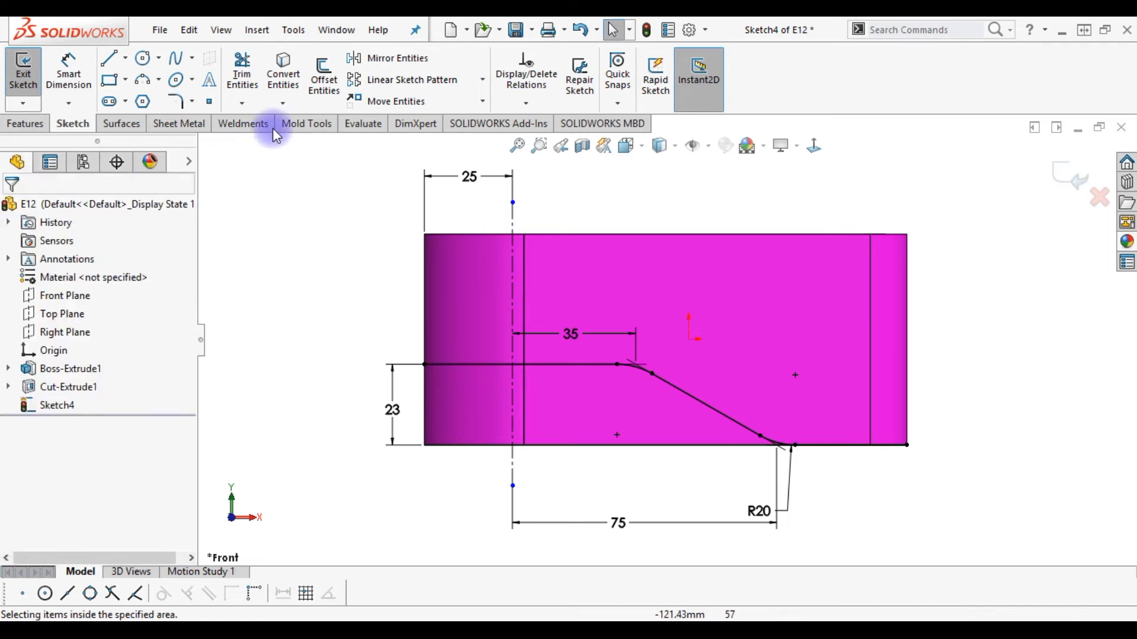
- Offset the sloping line, its lower fillet and the bottom line 8 mm upward into the part
{"action": "left_click", "coordinate": [324, 77]}
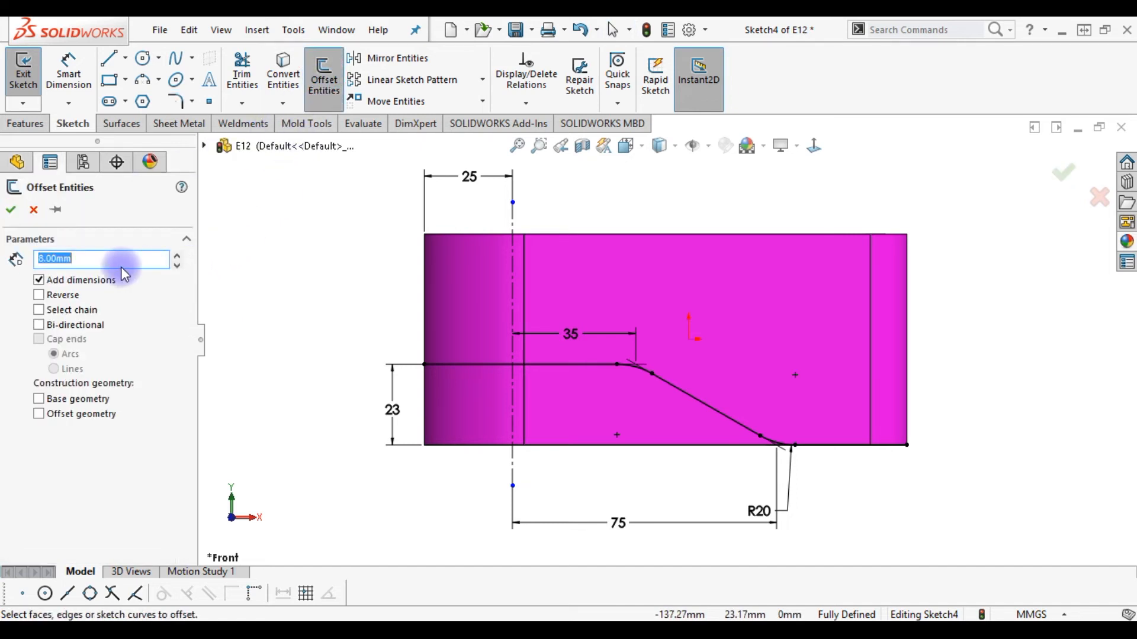
{"action": "left_click", "coordinate": [684, 393]}
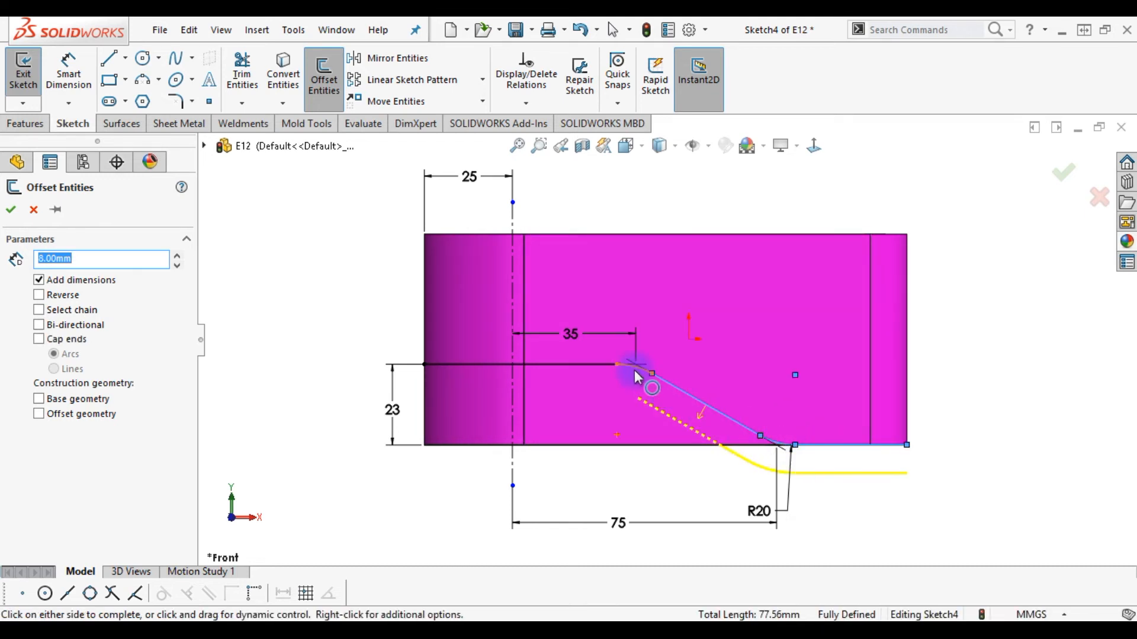
{"action": "left_click", "coordinate": [739, 347]}
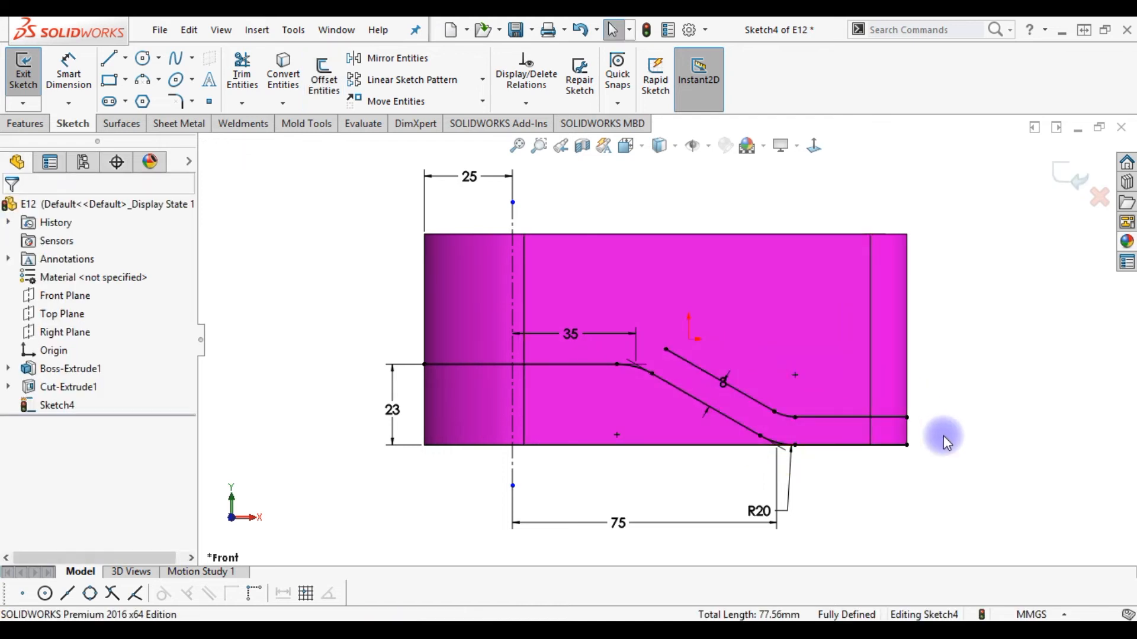
- Draw a horizontal line from the origin to beyond the part's small end and make it construction geometry
{"action": "right_click_drag", "start_coordinate": [1018, 429], "coordinate": [906, 434]}
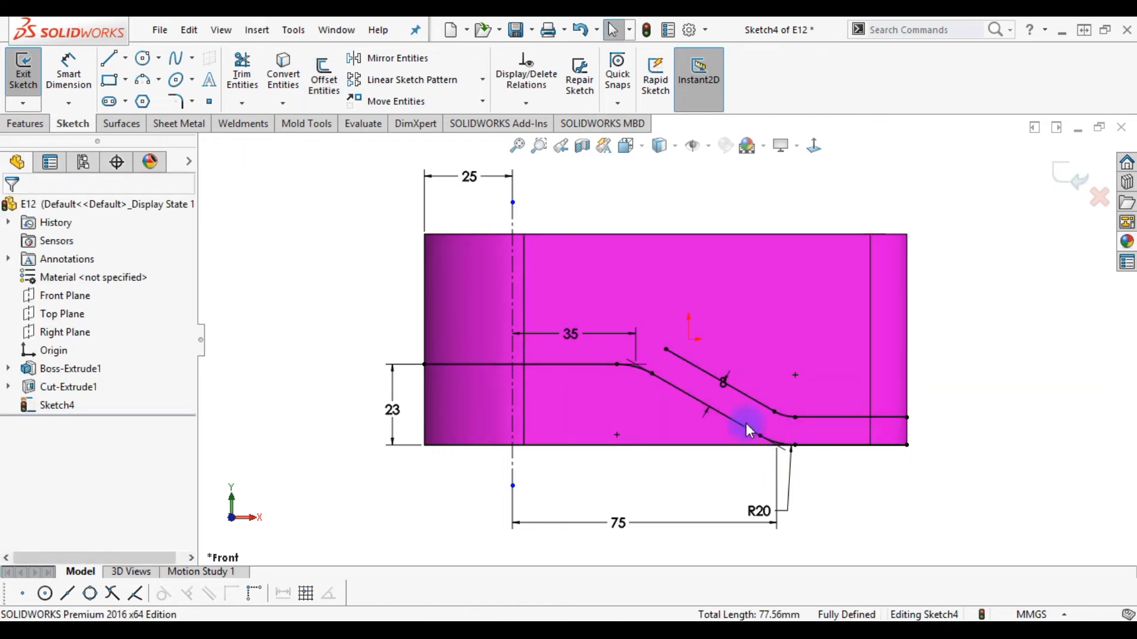
{"action": "left_click", "coordinate": [689, 340]}
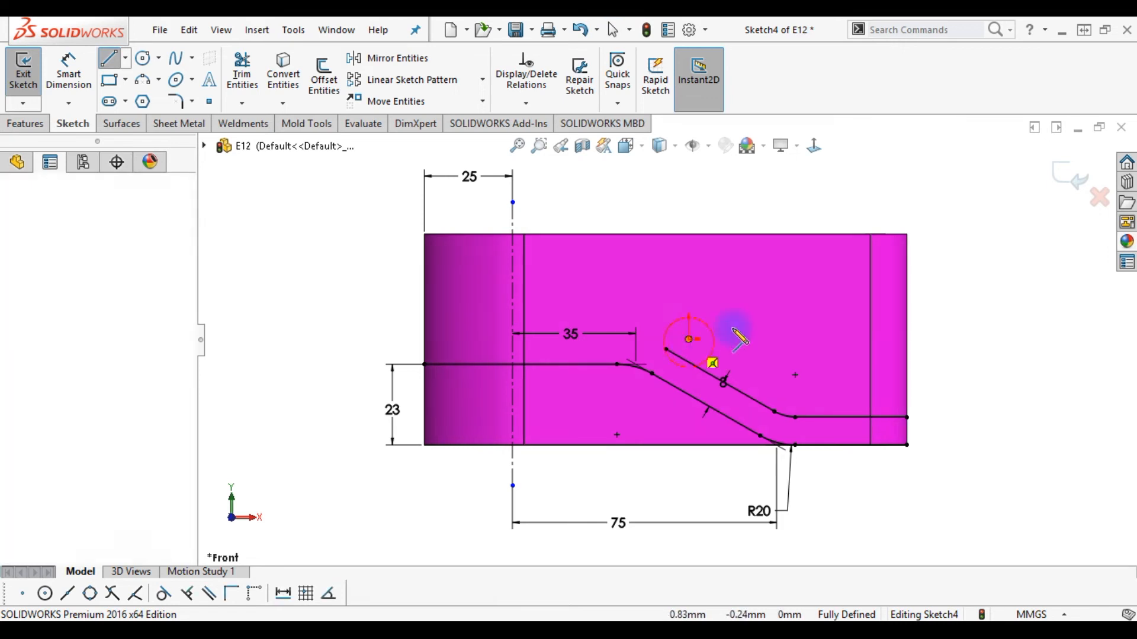
{"action": "left_click", "coordinate": [972, 340]}
{"action": "key", "text": "Escape"}
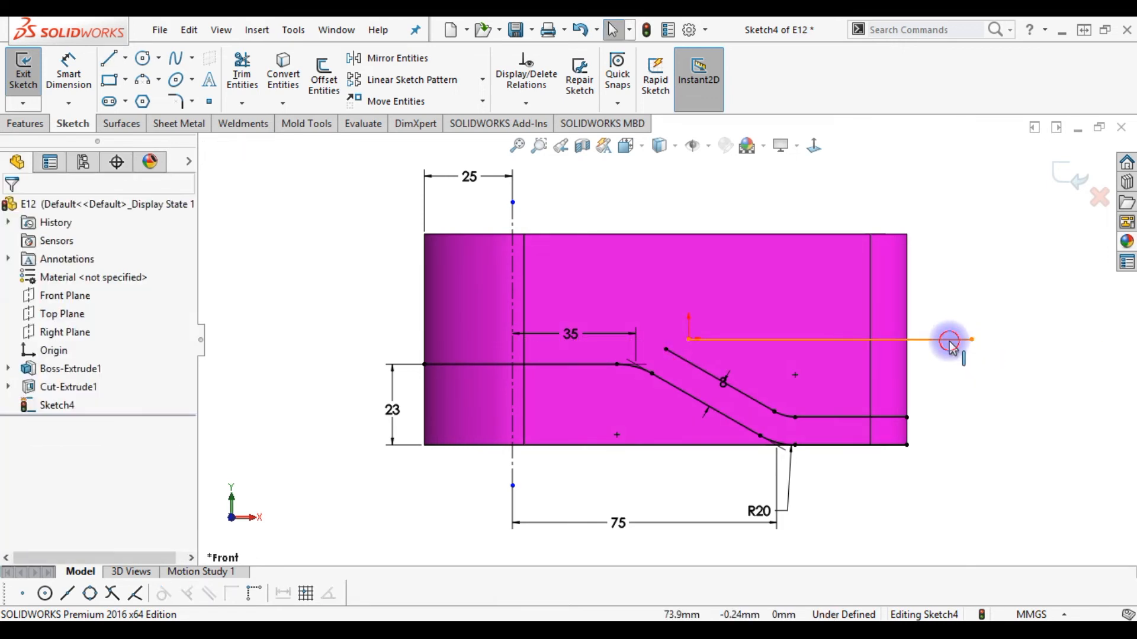
{"action": "left_click", "coordinate": [959, 340]}
{"action": "left_click", "coordinate": [1001, 294]}
{"action": "left_click", "coordinate": [1004, 369]}
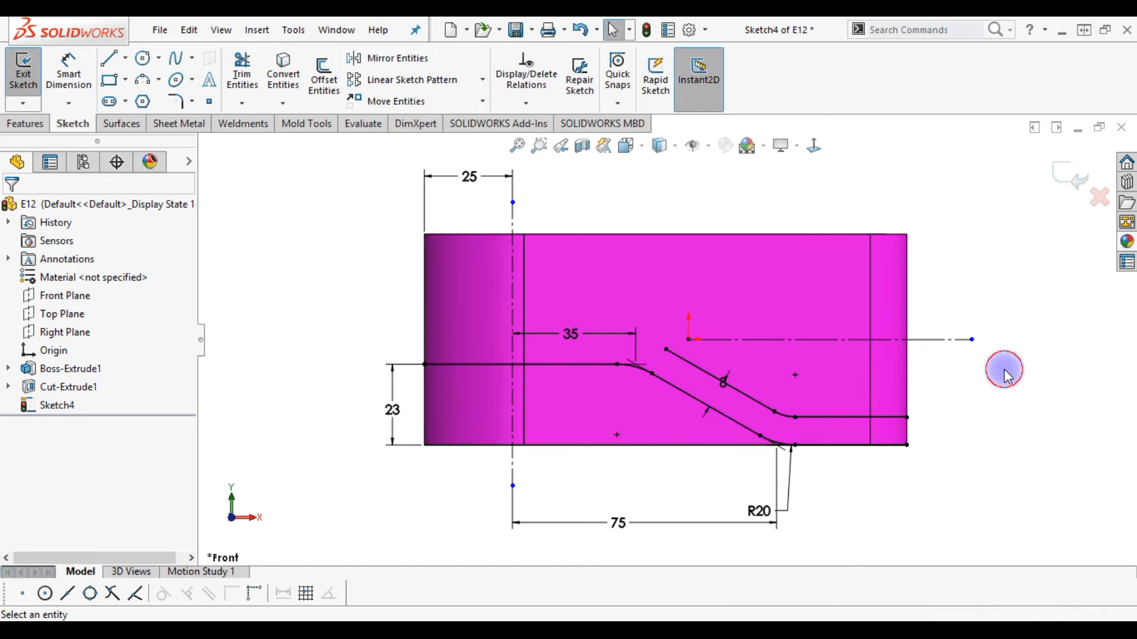
- Mirror the lower profile and its offset lines about the horizontal centerline, keeping the originals
{"action": "left_click", "coordinate": [386, 57]}
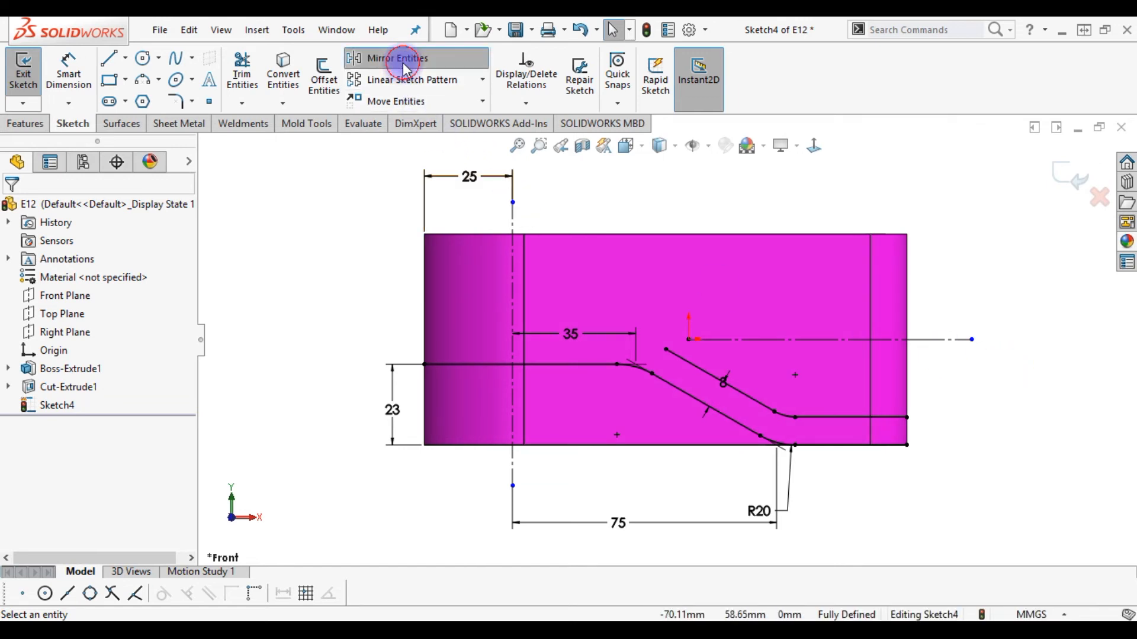
{"action": "mouse_move", "coordinate": [369, 341]}
{"action": "left_mouse_down"}
{"action": "mouse_move", "coordinate": [786, 445]}
{"action": "mouse_move", "coordinate": [939, 498]}
{"action": "mouse_move", "coordinate": [929, 509]}
{"action": "left_mouse_up"}
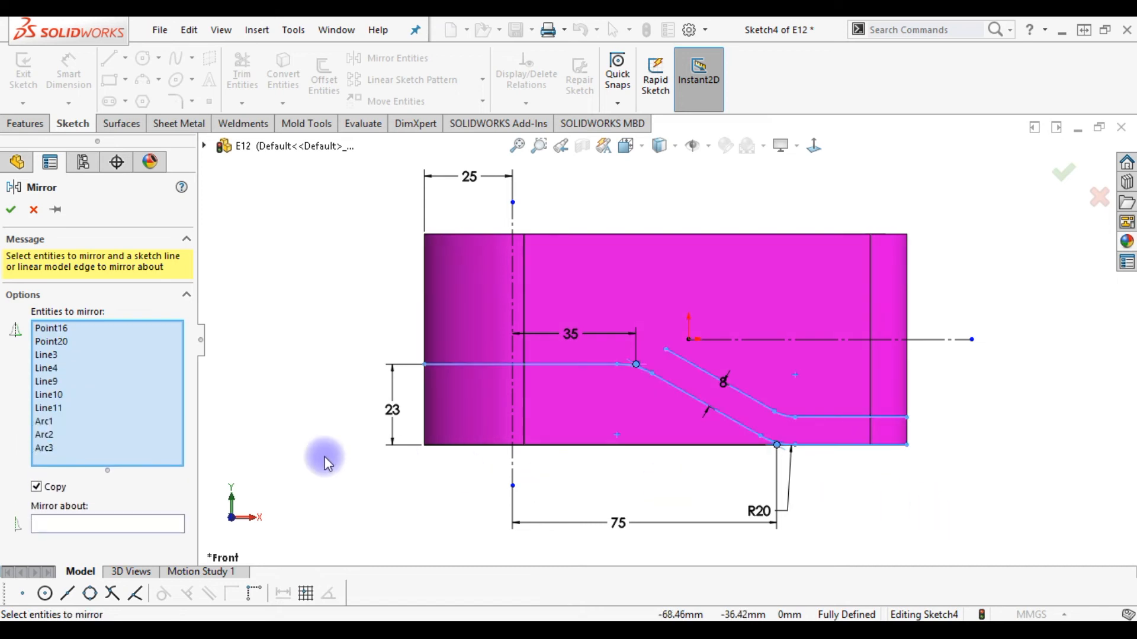
{"action": "left_click", "coordinate": [163, 531]}
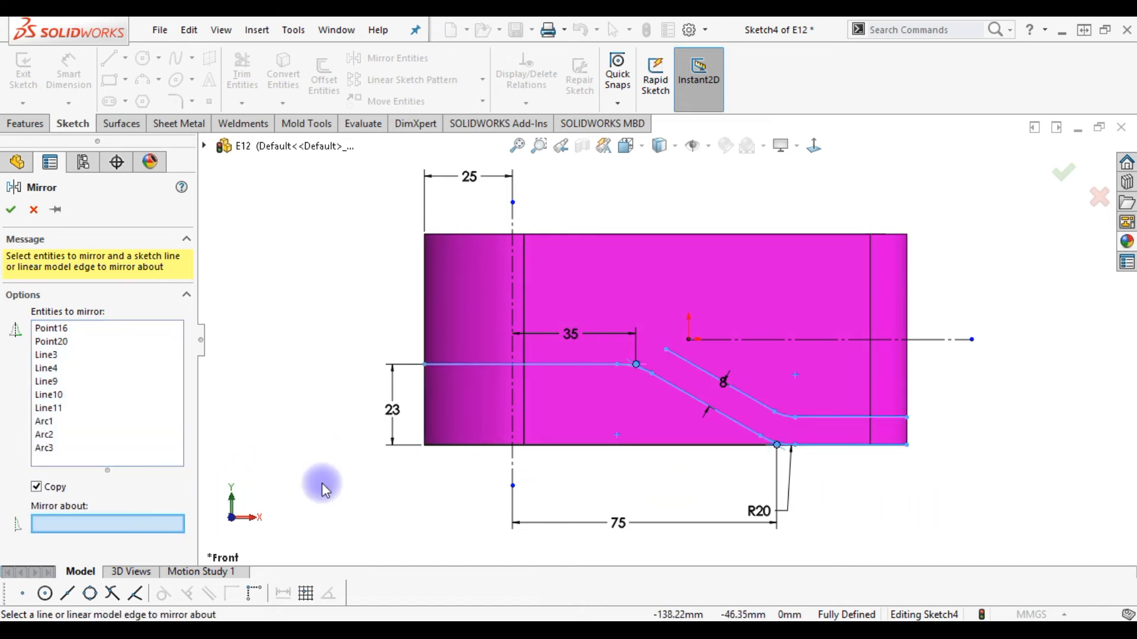
{"action": "left_click", "coordinate": [795, 340]}
{"action": "left_click", "coordinate": [15, 207]}
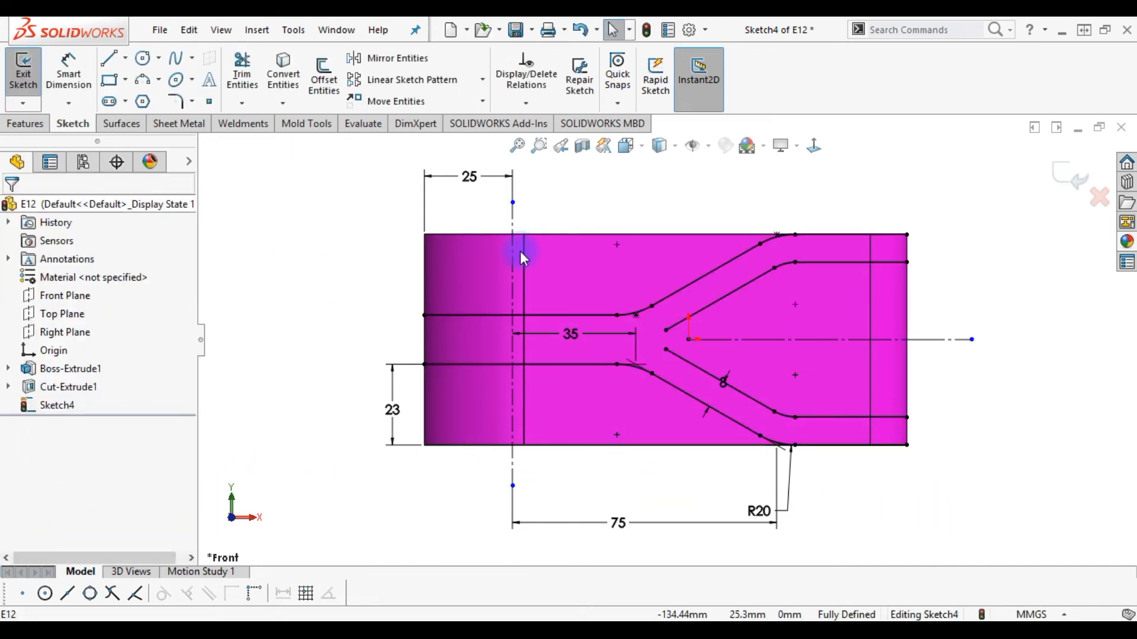
- Round the inner corner where the two sloping offset lines meet near the origin with a 10 mm sketch fillet
{"action": "left_click", "coordinate": [183, 103]}
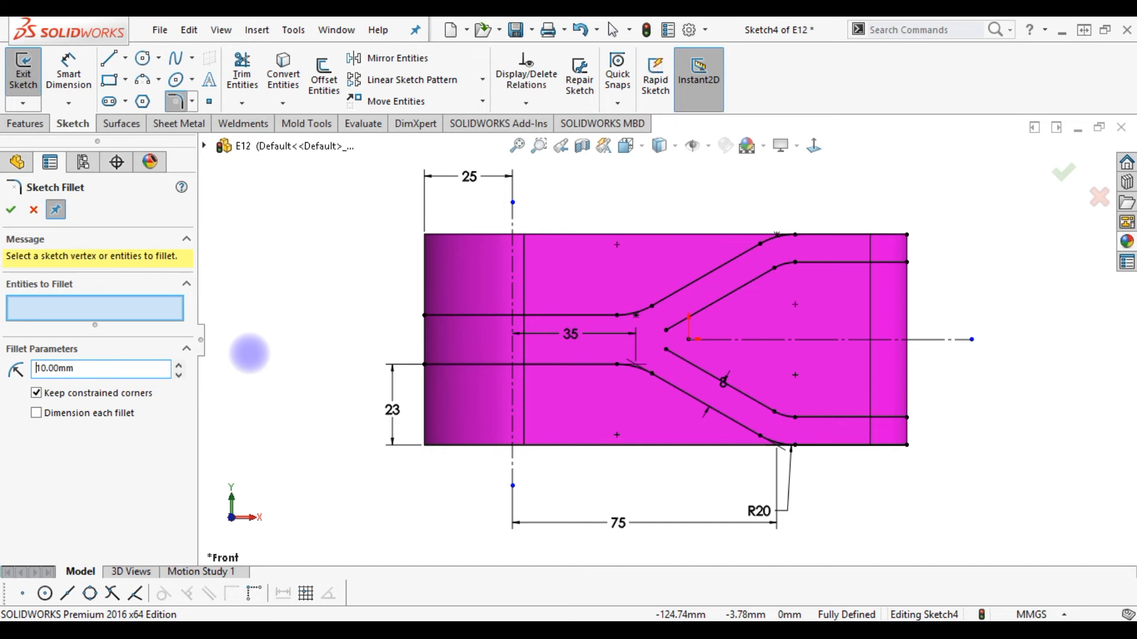
{"action": "left_click", "coordinate": [679, 325]}
{"action": "left_click", "coordinate": [684, 358]}
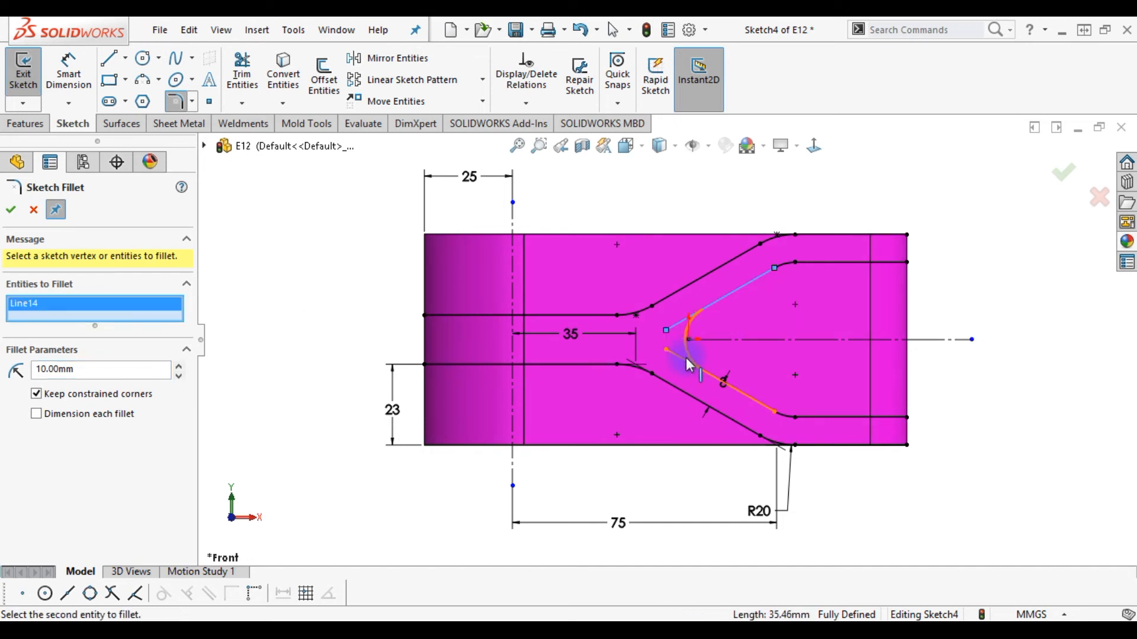
{"action": "left_click", "coordinate": [605, 332]}
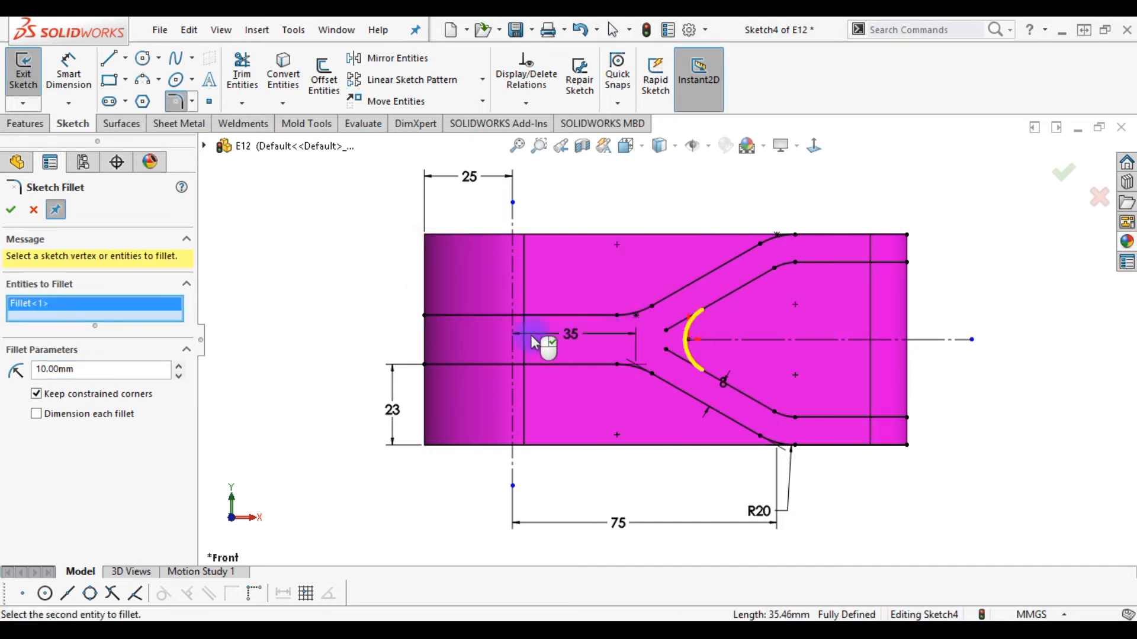
{"action": "left_click", "coordinate": [10, 210]}
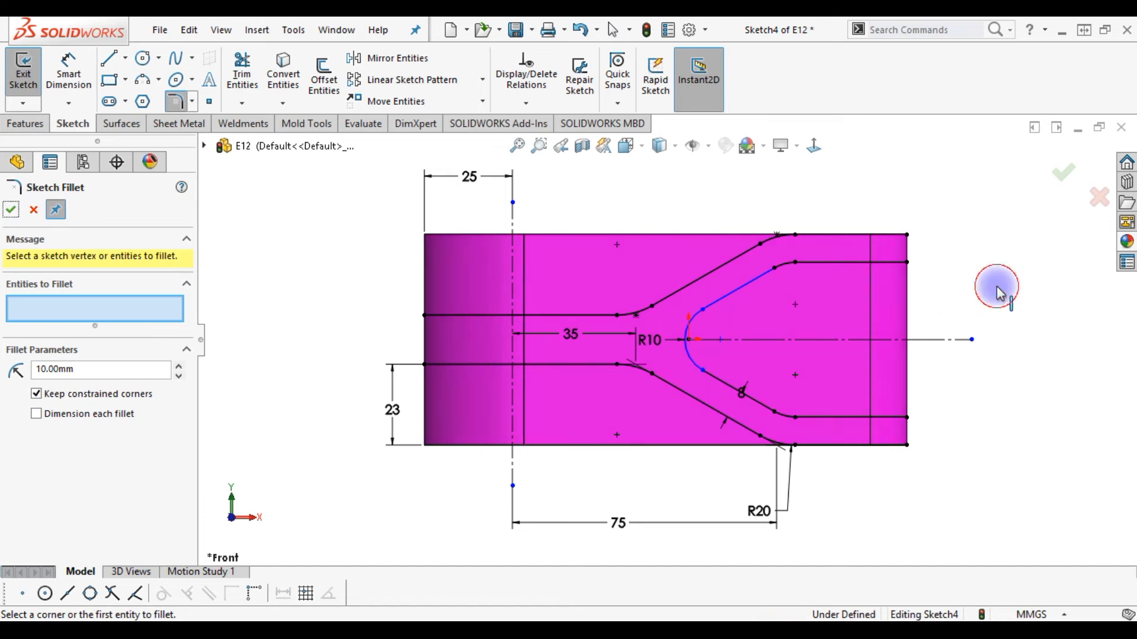
{"action": "left_click", "coordinate": [11, 210]}
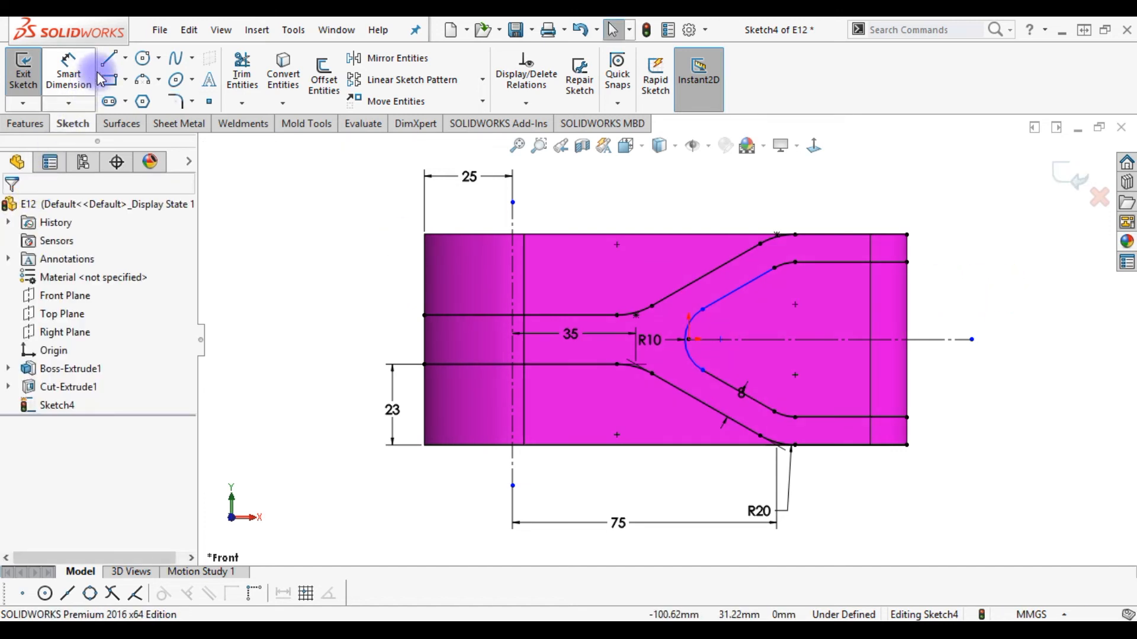
- Close the open ends of the lower and upper fork arms with short vertical lines at the part's small end
{"action": "left_click", "coordinate": [109, 58]}
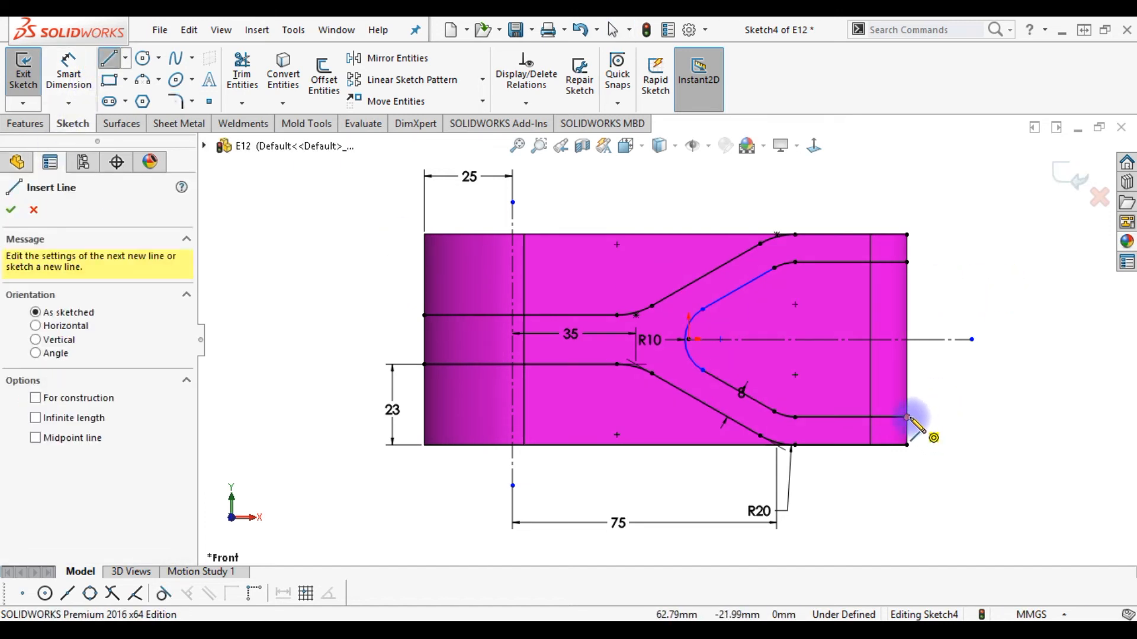
{"action": "left_click", "coordinate": [907, 418]}
{"action": "left_click", "coordinate": [907, 444]}
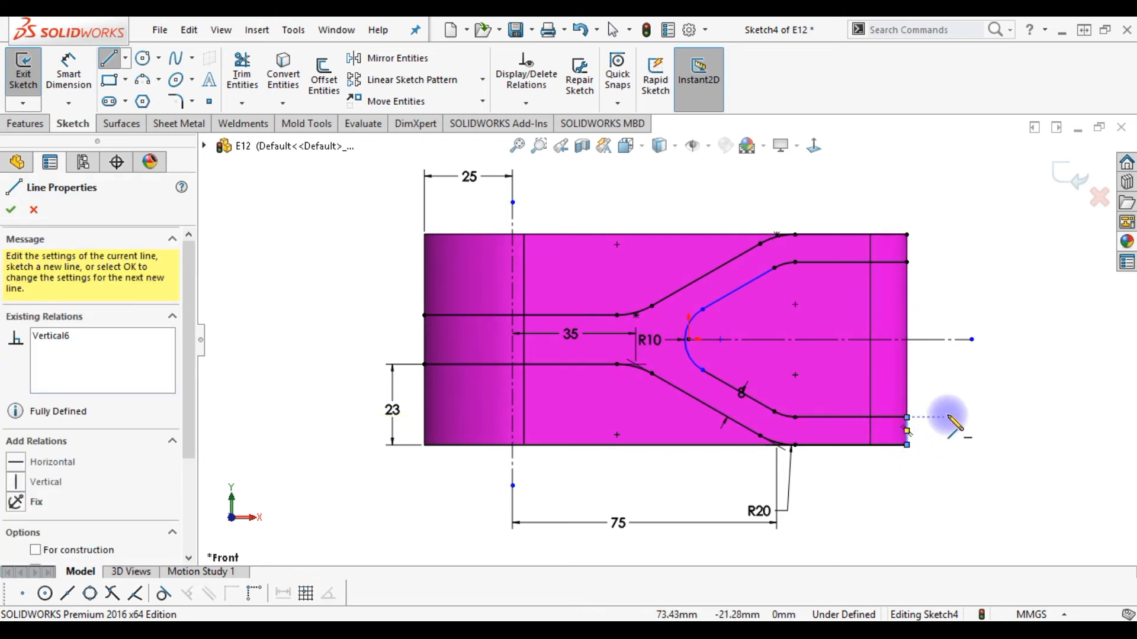
{"action": "key", "text": "Escape"}
{"action": "right_click_drag", "start_coordinate": [1005, 404], "coordinate": [921, 408]}
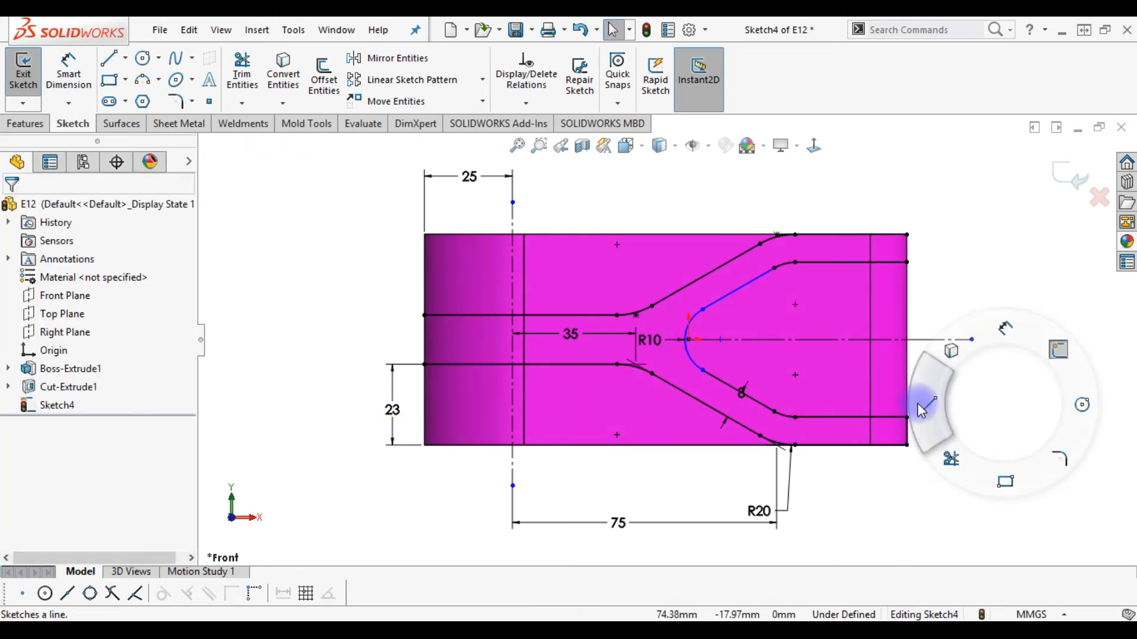
{"action": "left_click", "coordinate": [907, 261]}
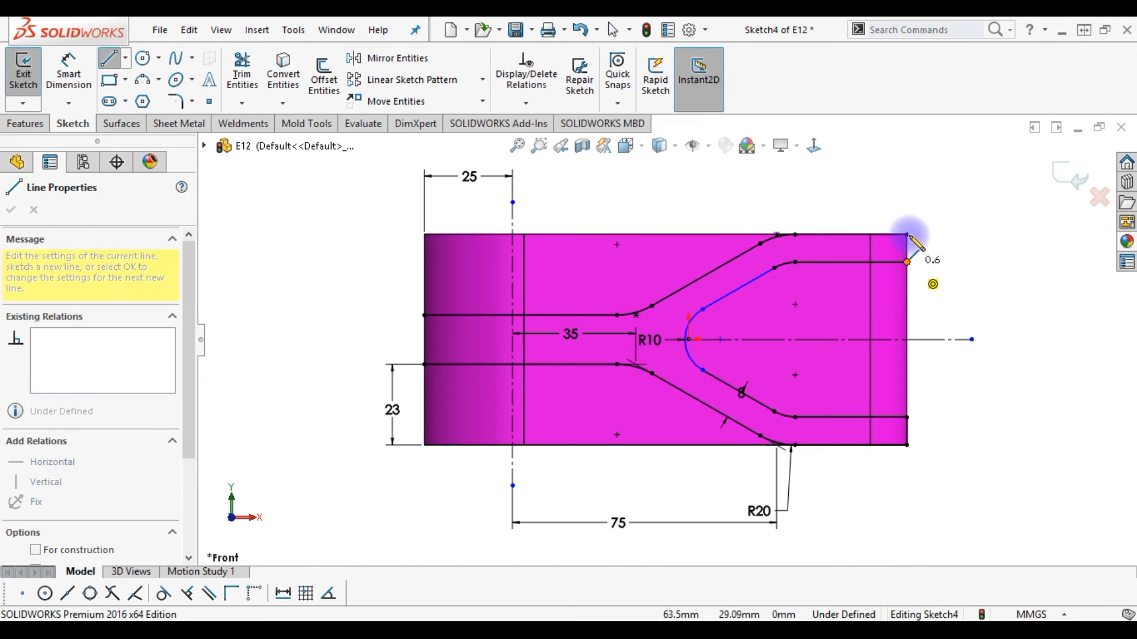
{"action": "left_click", "coordinate": [908, 235]}
{"action": "key", "text": "Escape"}
- Close the profile at the part's large end with a vertical line joining the two horizontal lines
{"action": "right_click_drag", "start_coordinate": [1053, 279], "coordinate": [980, 290]}
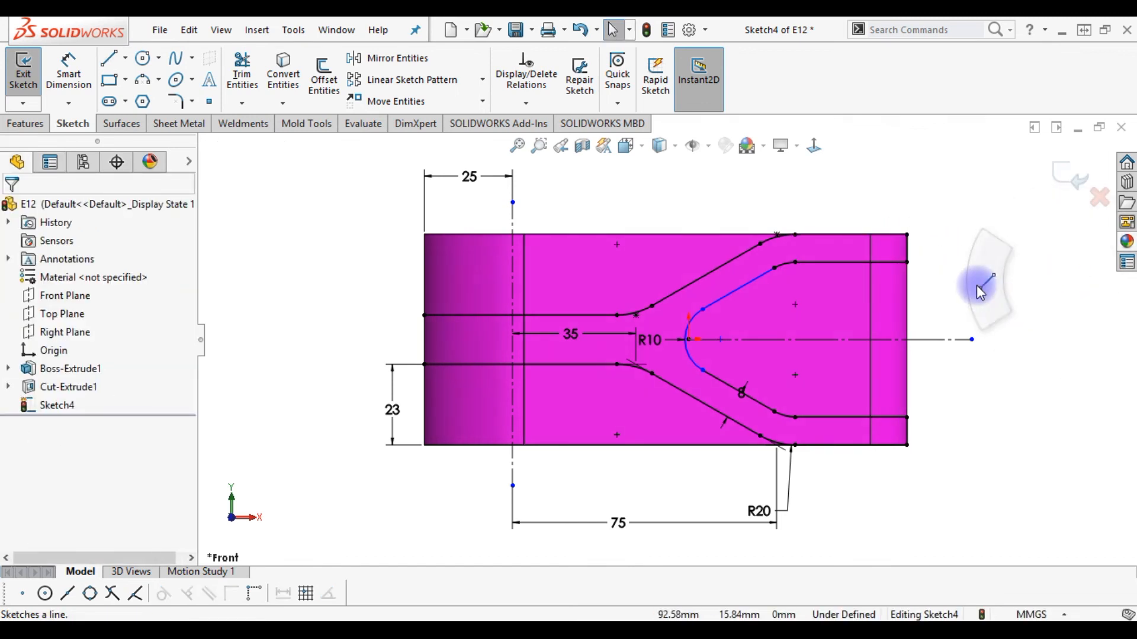
{"action": "left_click", "coordinate": [424, 315]}
{"action": "left_click", "coordinate": [424, 365]}
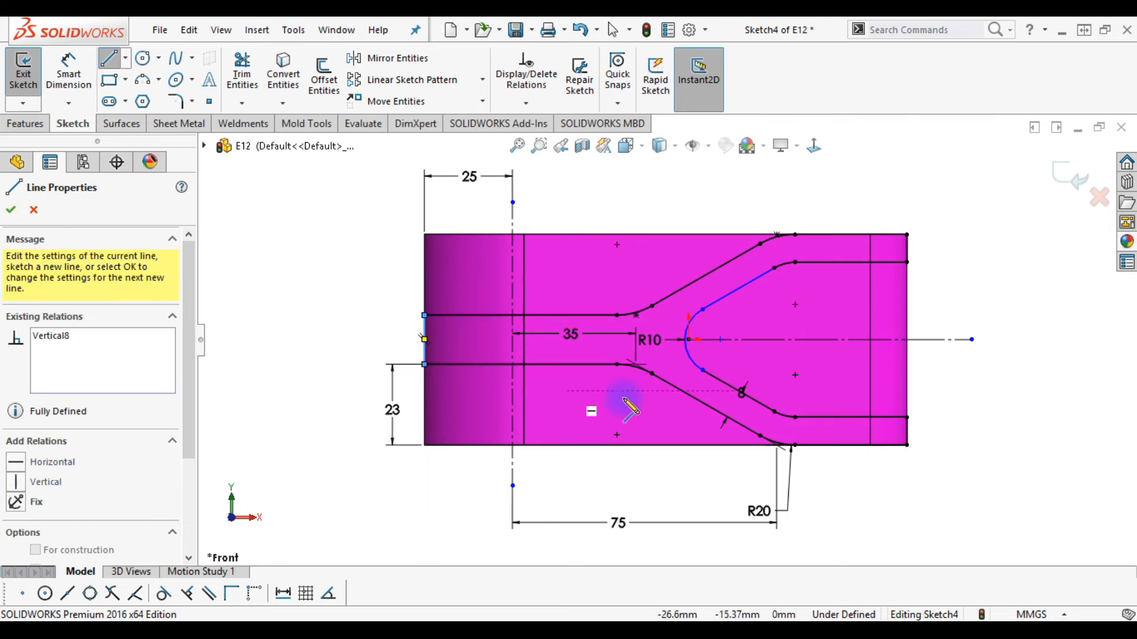
{"action": "key", "text": "Escape"}
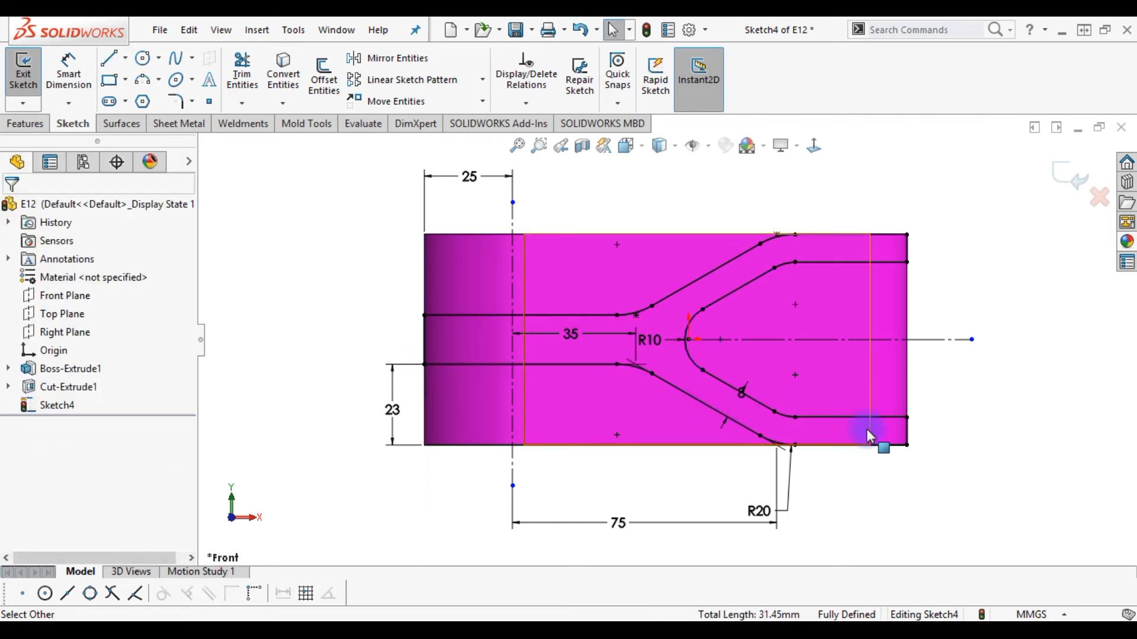
- Extrude-cut the closed fork profile Through All - Both with the side to cut flipped, removing the material outside the profile
{"action": "left_click", "coordinate": [23, 123]}
{"action": "left_click", "coordinate": [247, 71]}
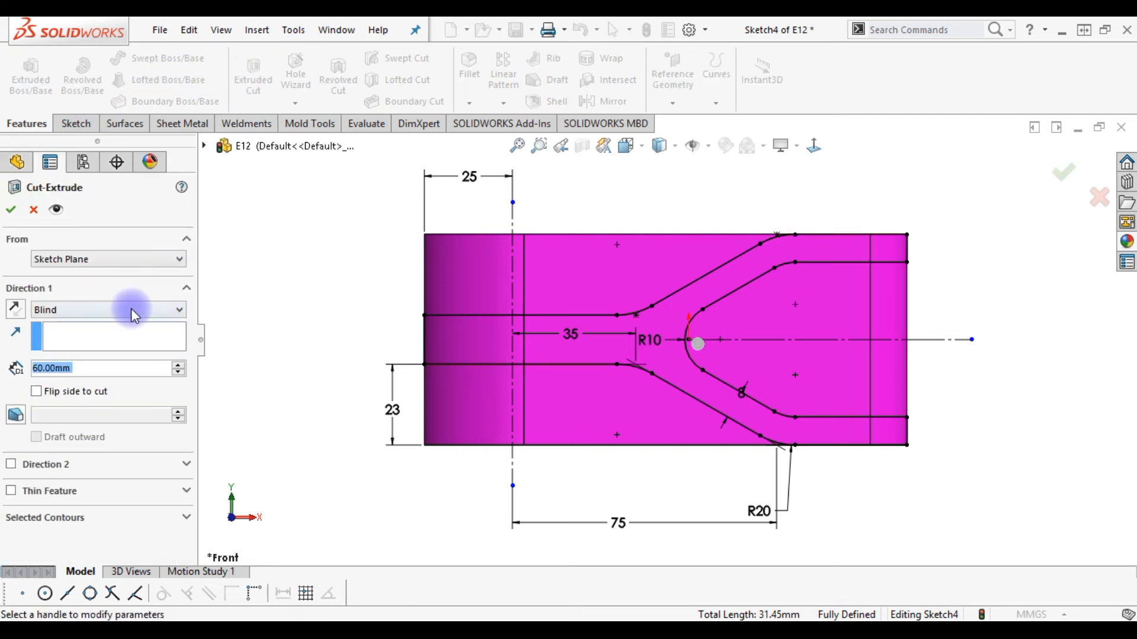
{"action": "left_click", "coordinate": [133, 312]}
{"action": "left_click", "coordinate": [112, 346]}
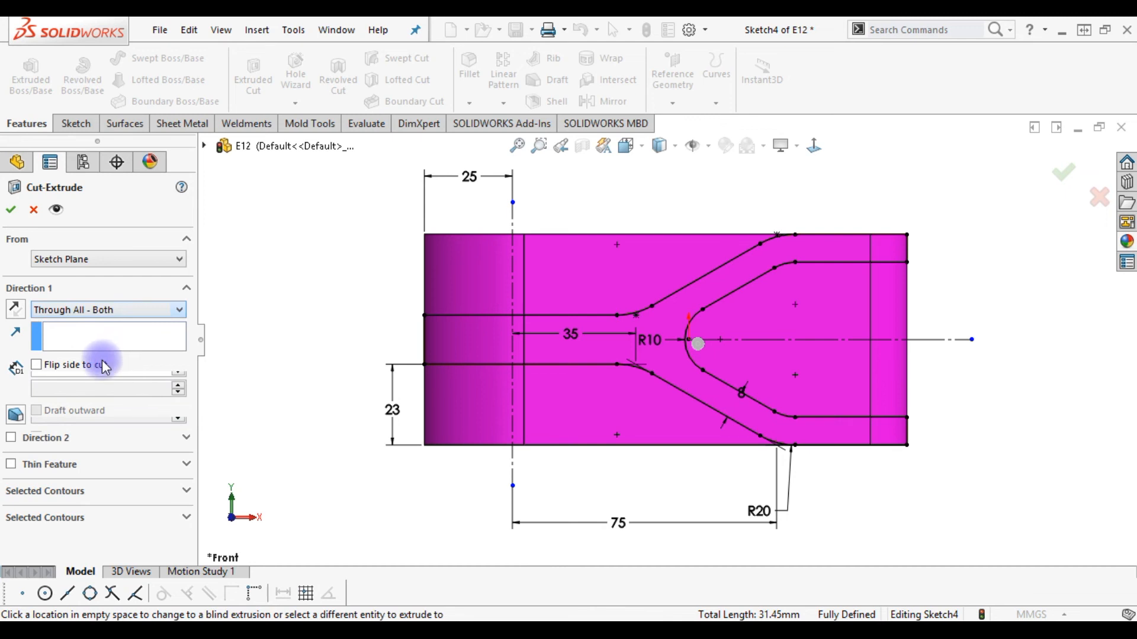
{"action": "left_click", "coordinate": [37, 365]}
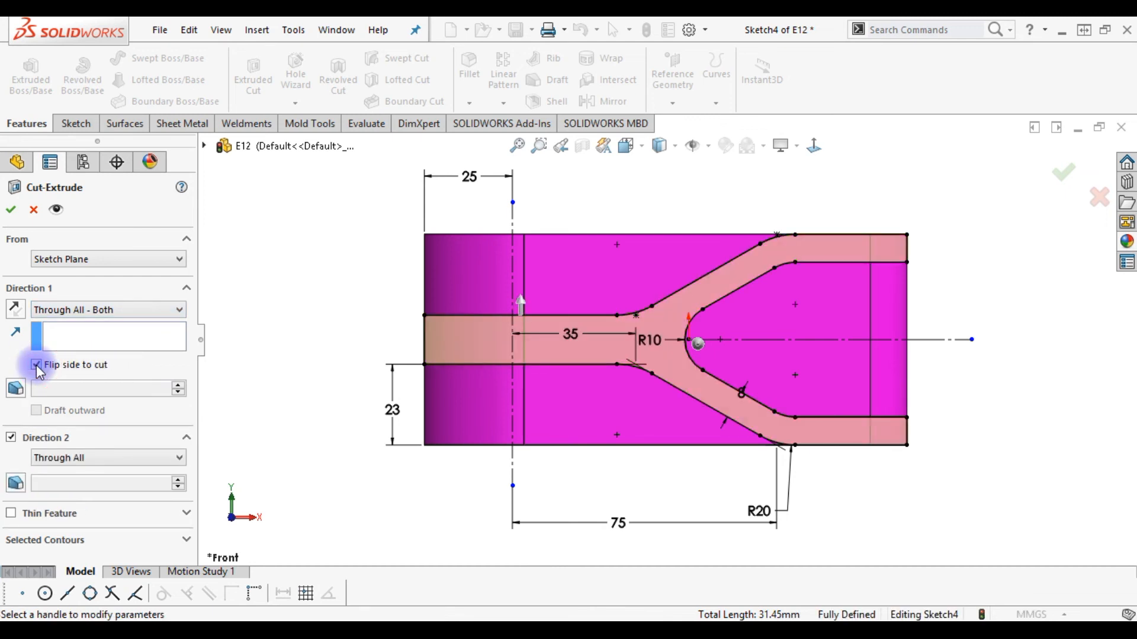
{"action": "left_click", "coordinate": [12, 209]}
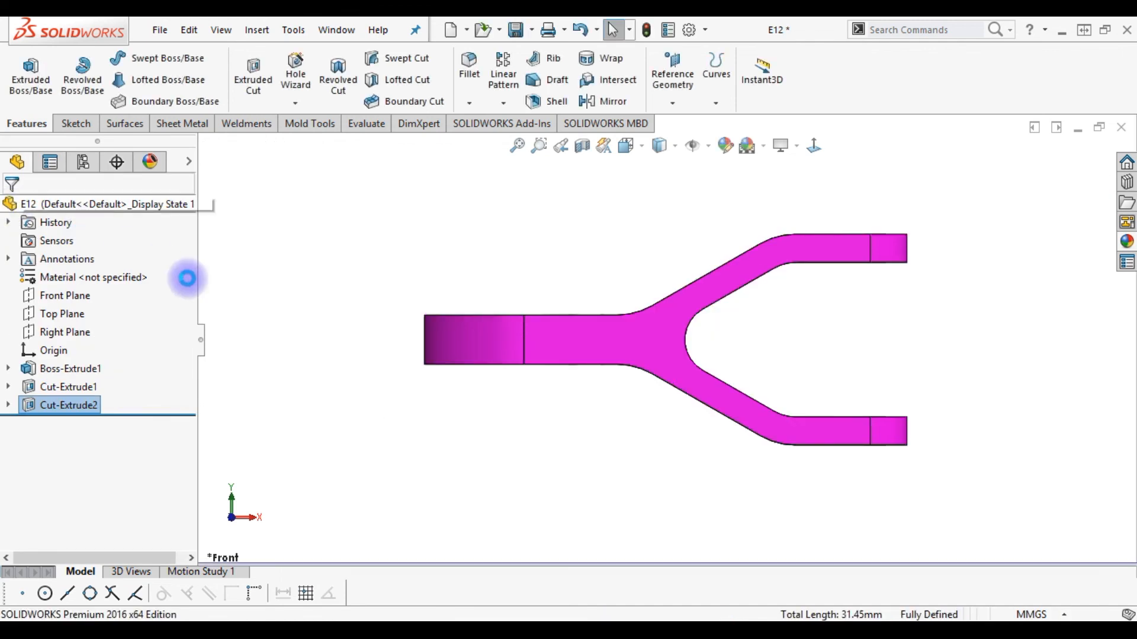
- Apply a 2 mm constant-size fillet with tangent propagation to the lever's outer contour edges and the pocket rims on the body and fork arms
{"action": "key", "text": "ctrl+7"}
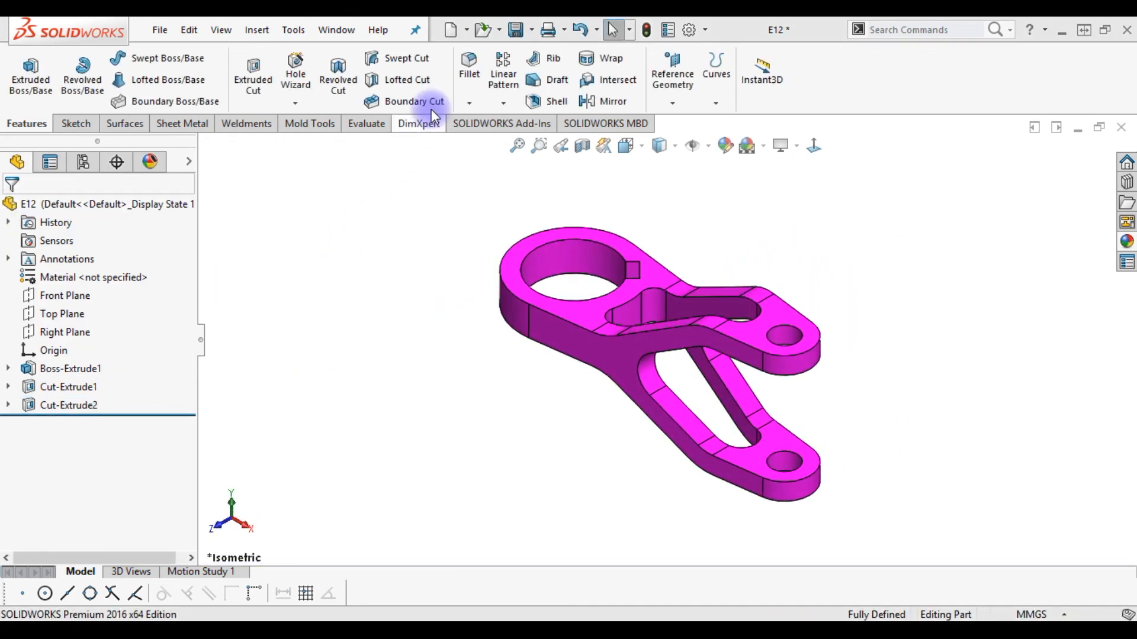
{"action": "left_click", "coordinate": [468, 64]}
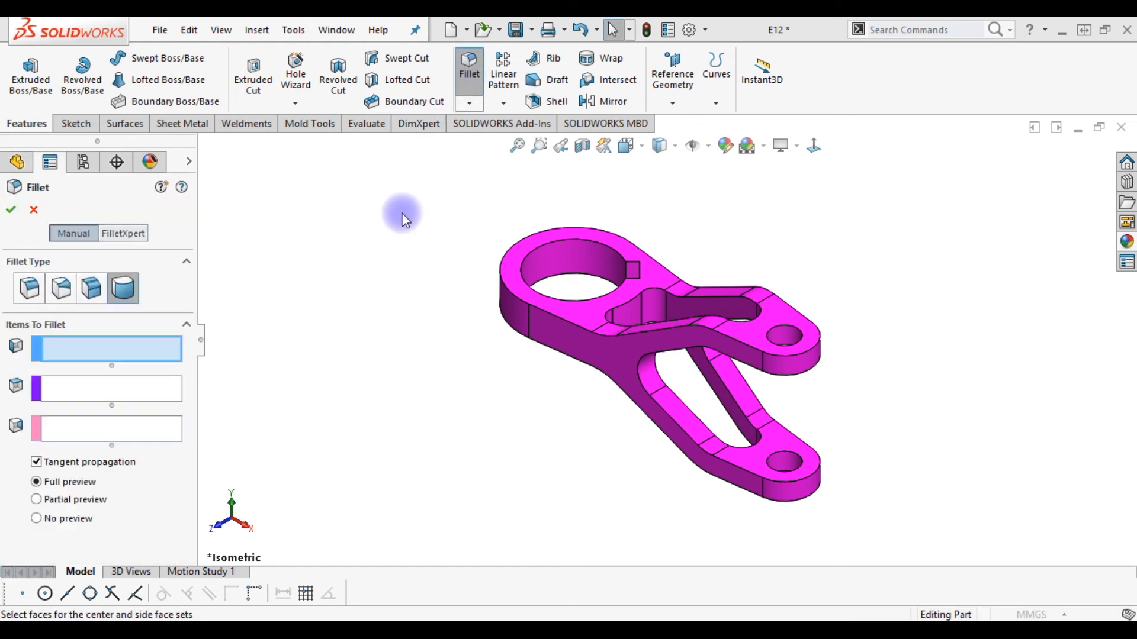
{"action": "left_click", "coordinate": [29, 288]}
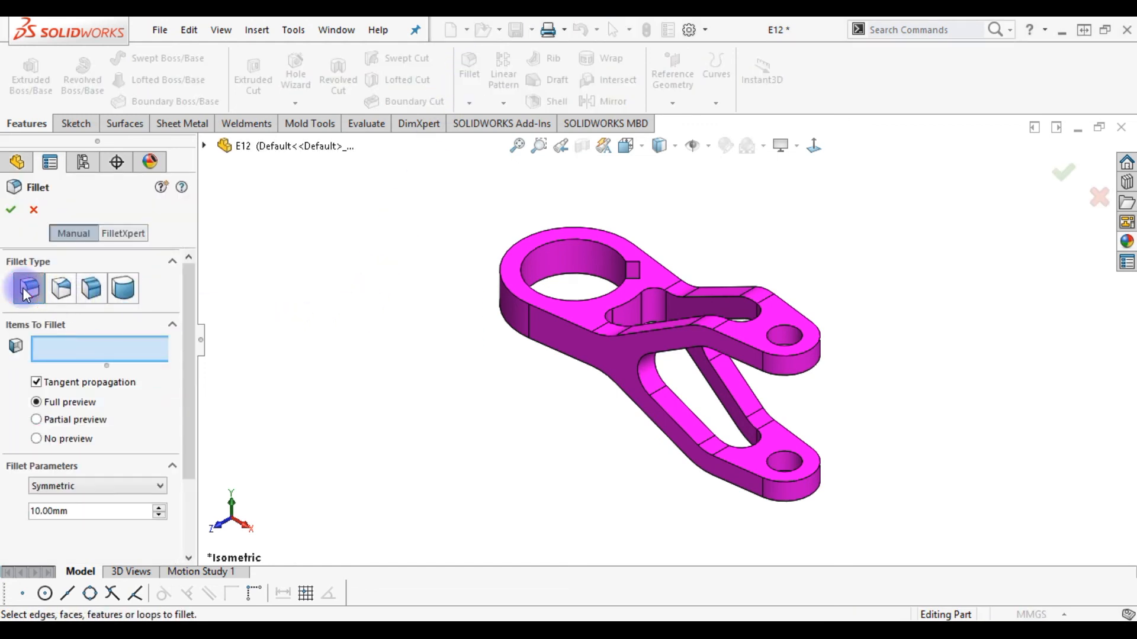
{"action": "left_click_drag", "start_coordinate": [75, 517], "coordinate": [31, 502]}
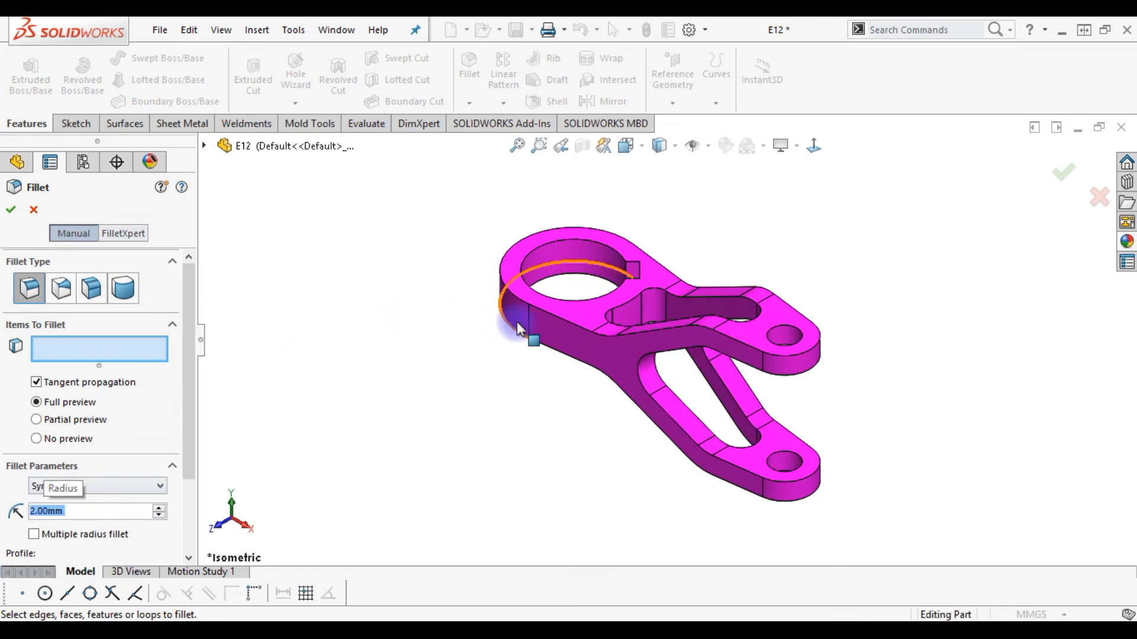
{"action": "left_click", "coordinate": [521, 303]}
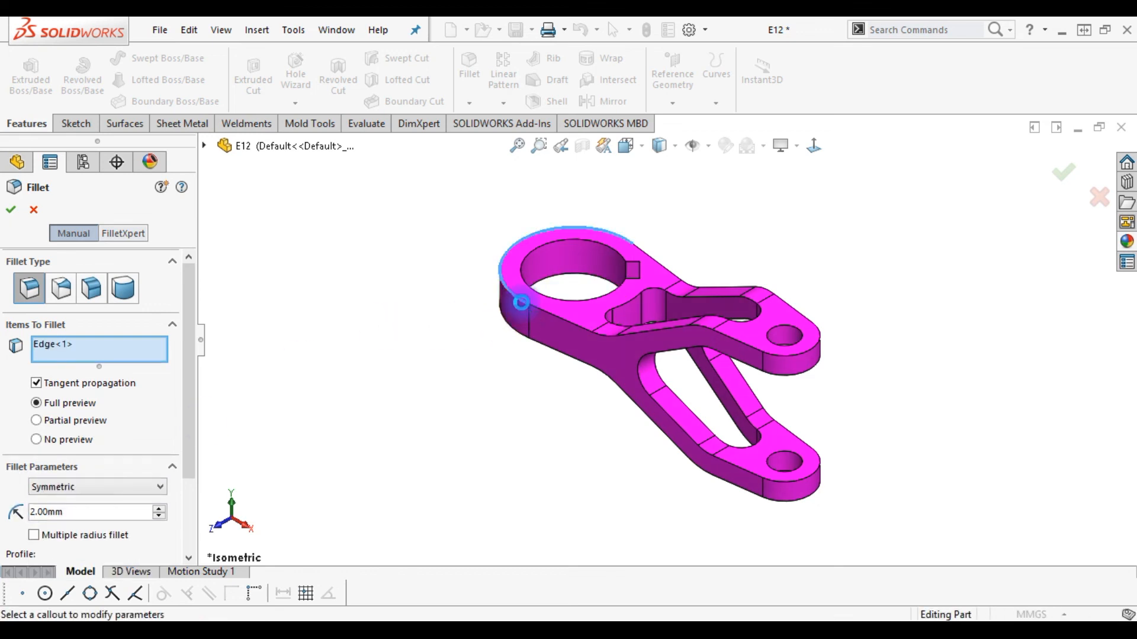
{"action": "left_click", "coordinate": [548, 349]}
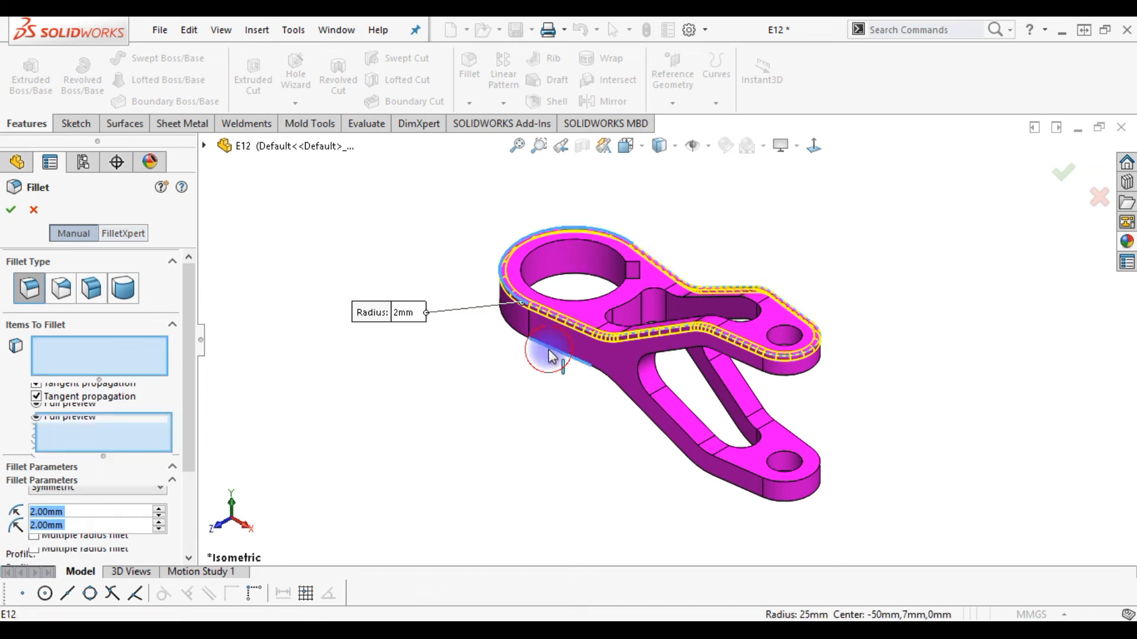
{"action": "left_click", "coordinate": [655, 404]}
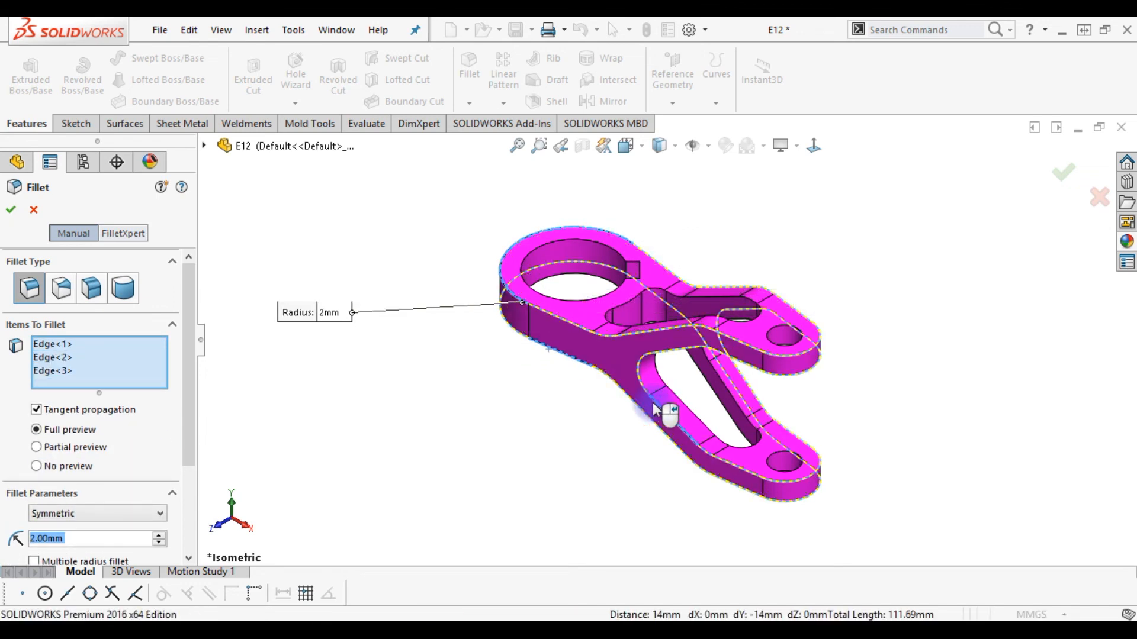
{"action": "left_click", "coordinate": [615, 327]}
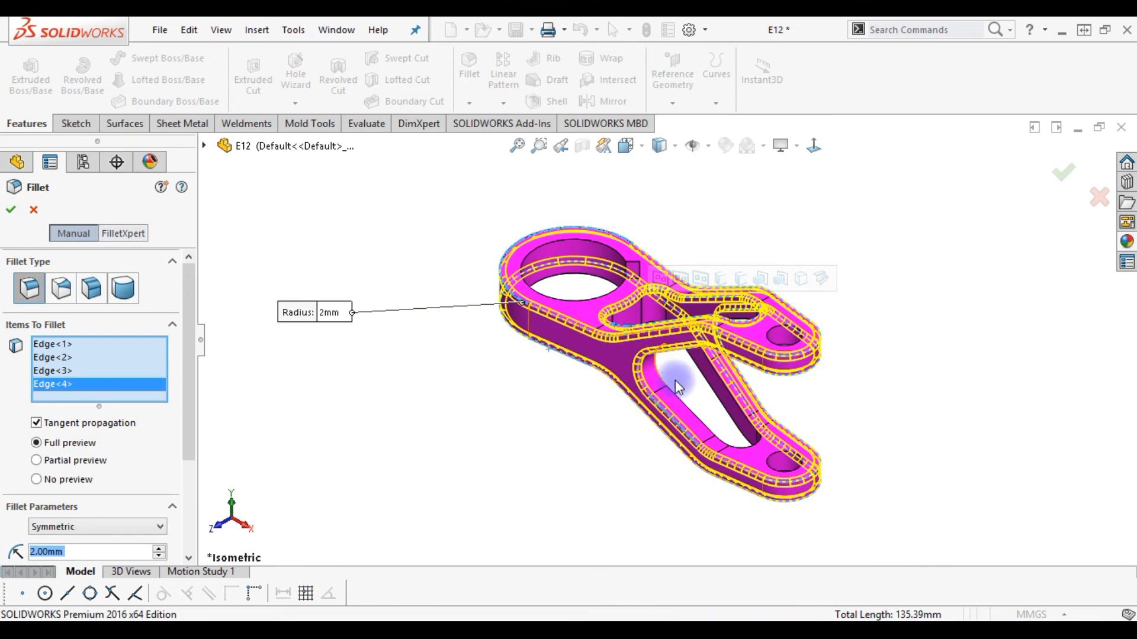
{"action": "left_click", "coordinate": [695, 416]}
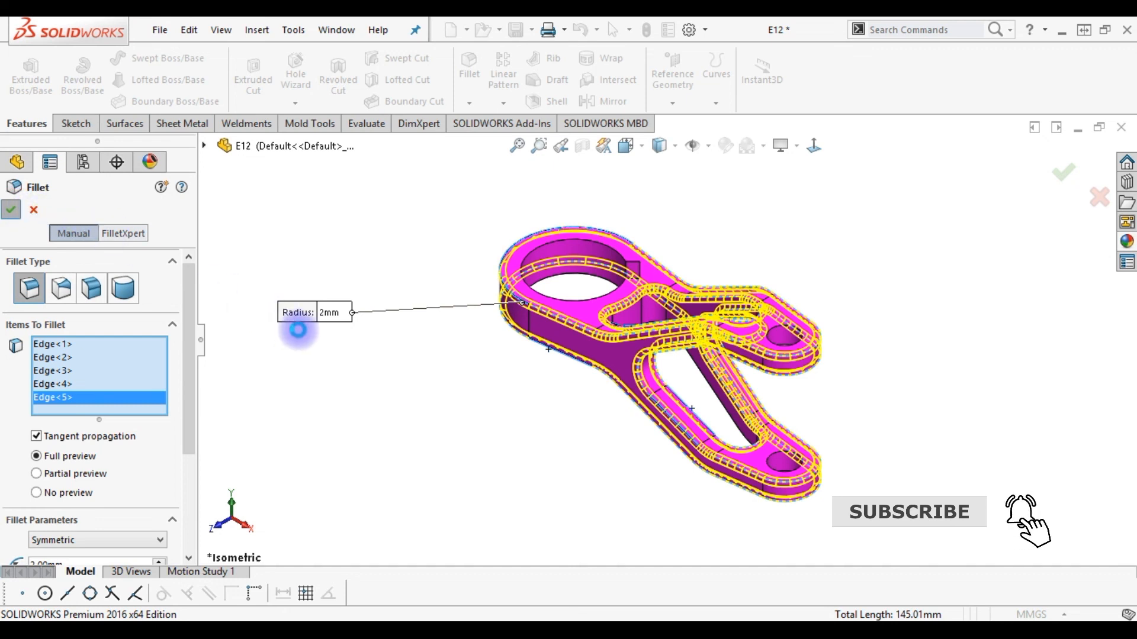
{"action": "right_click", "coordinate": [413, 379]}
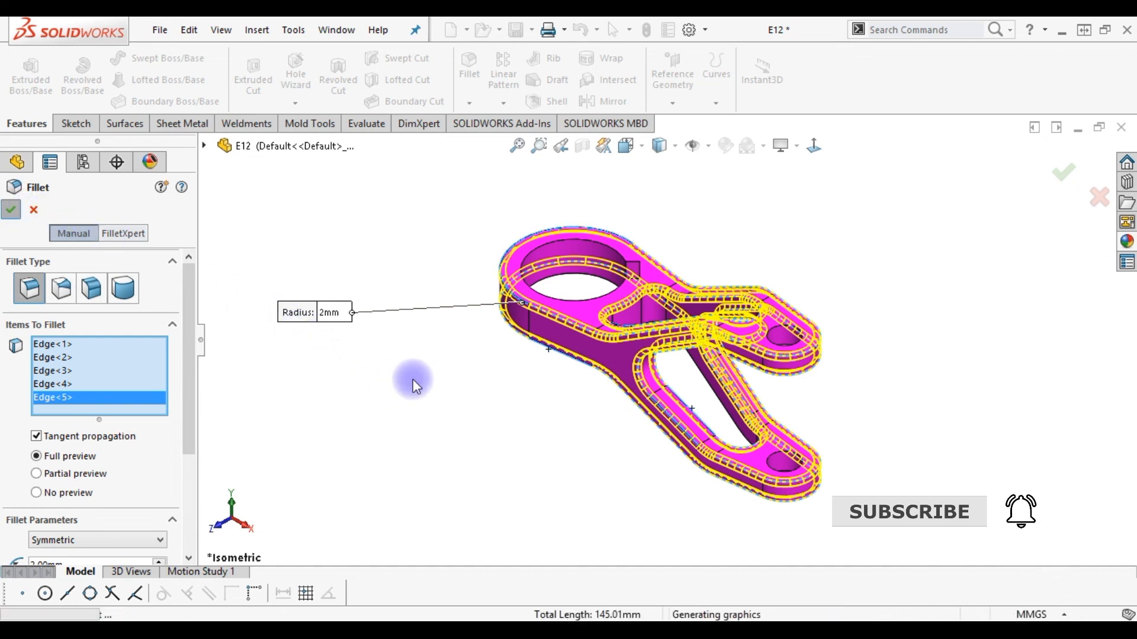